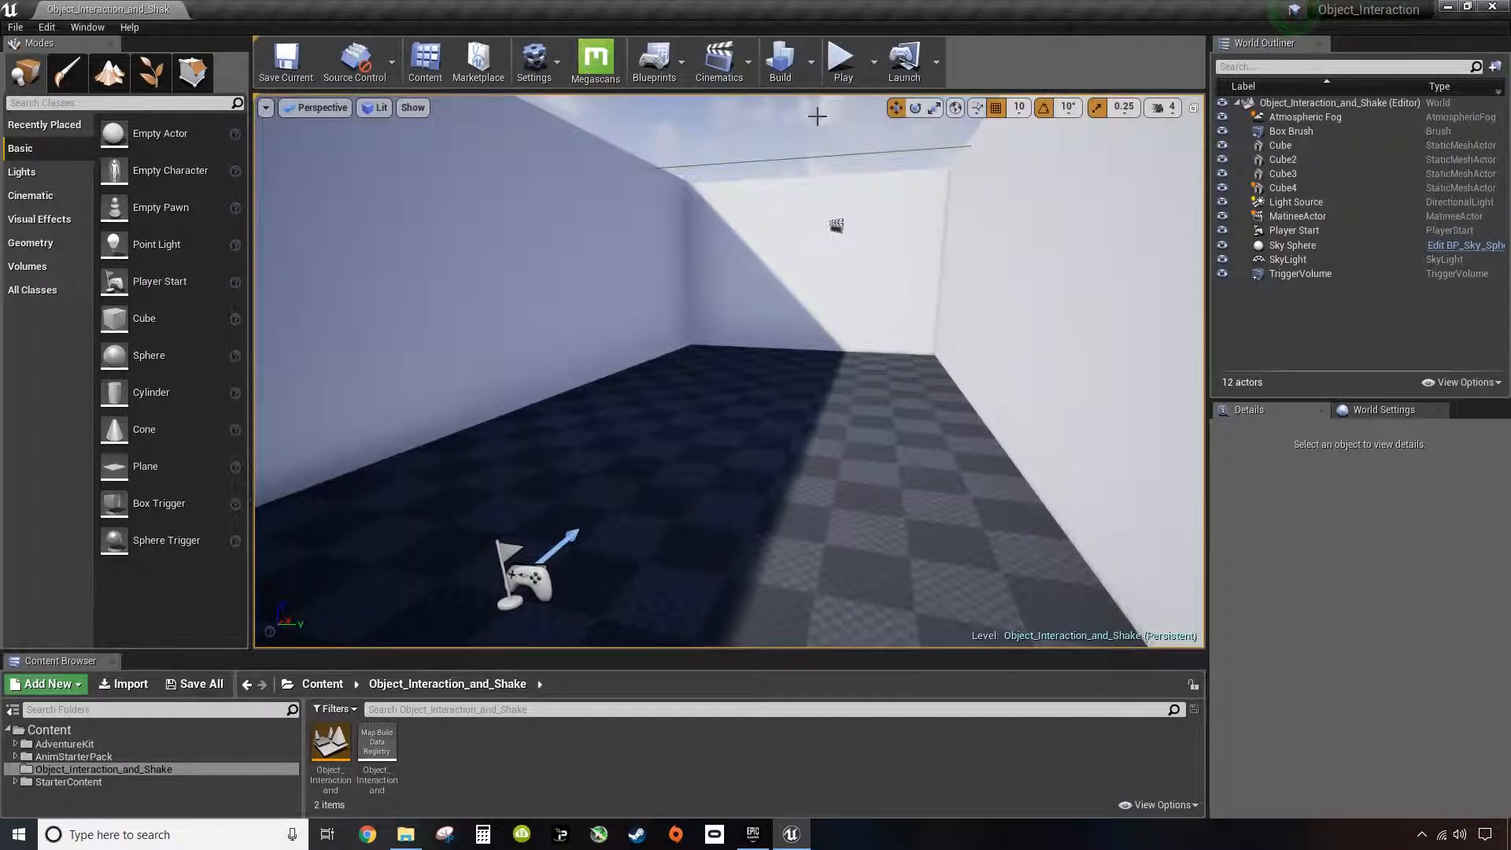
# Step: Play the level in the editor, walk around the empty walled room, and stop the session
pyautogui.click(837, 57)
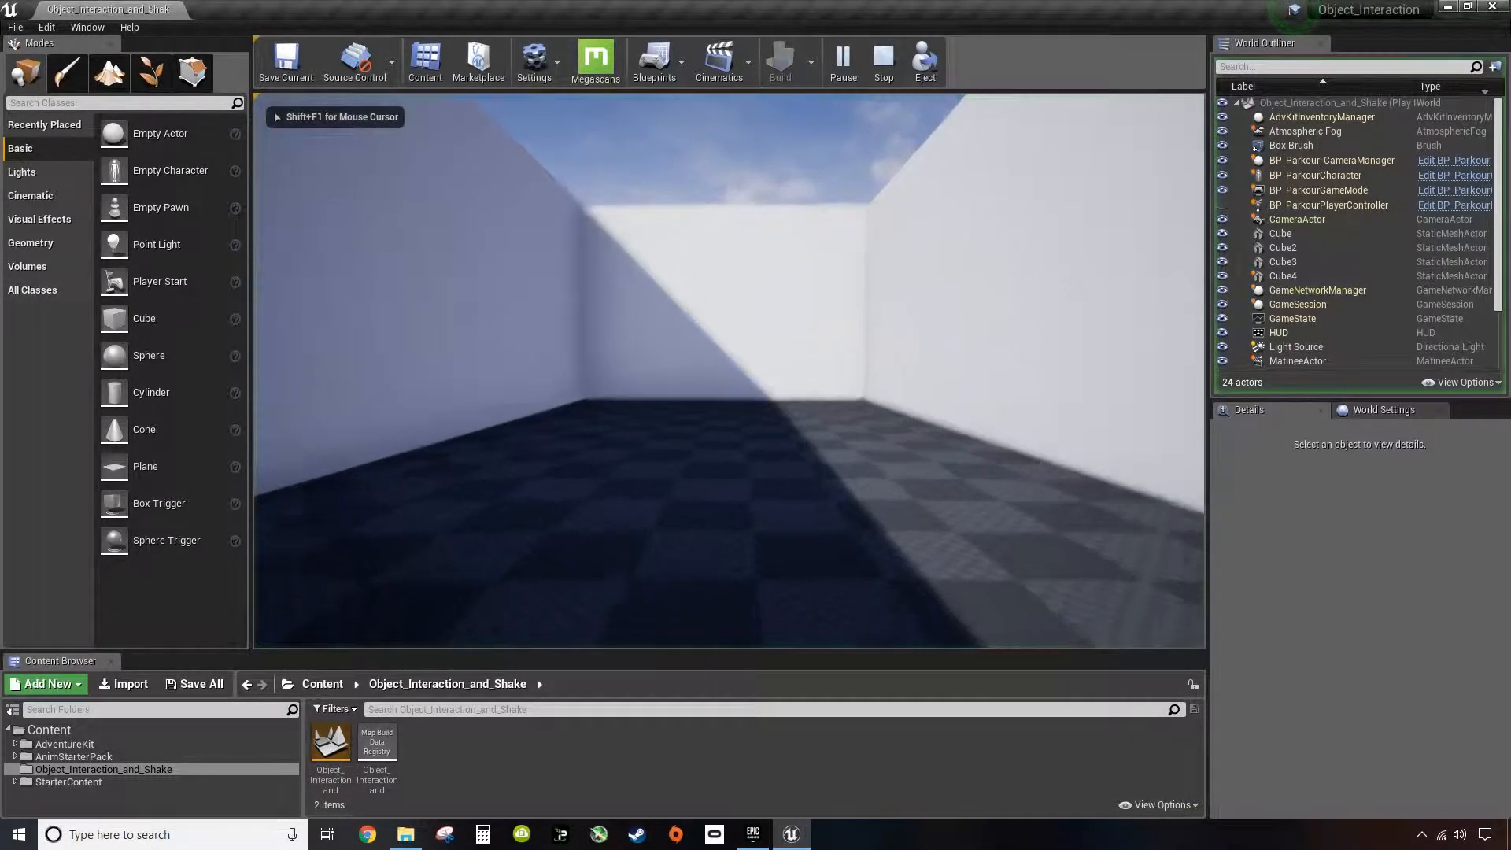
pyautogui.press('w')
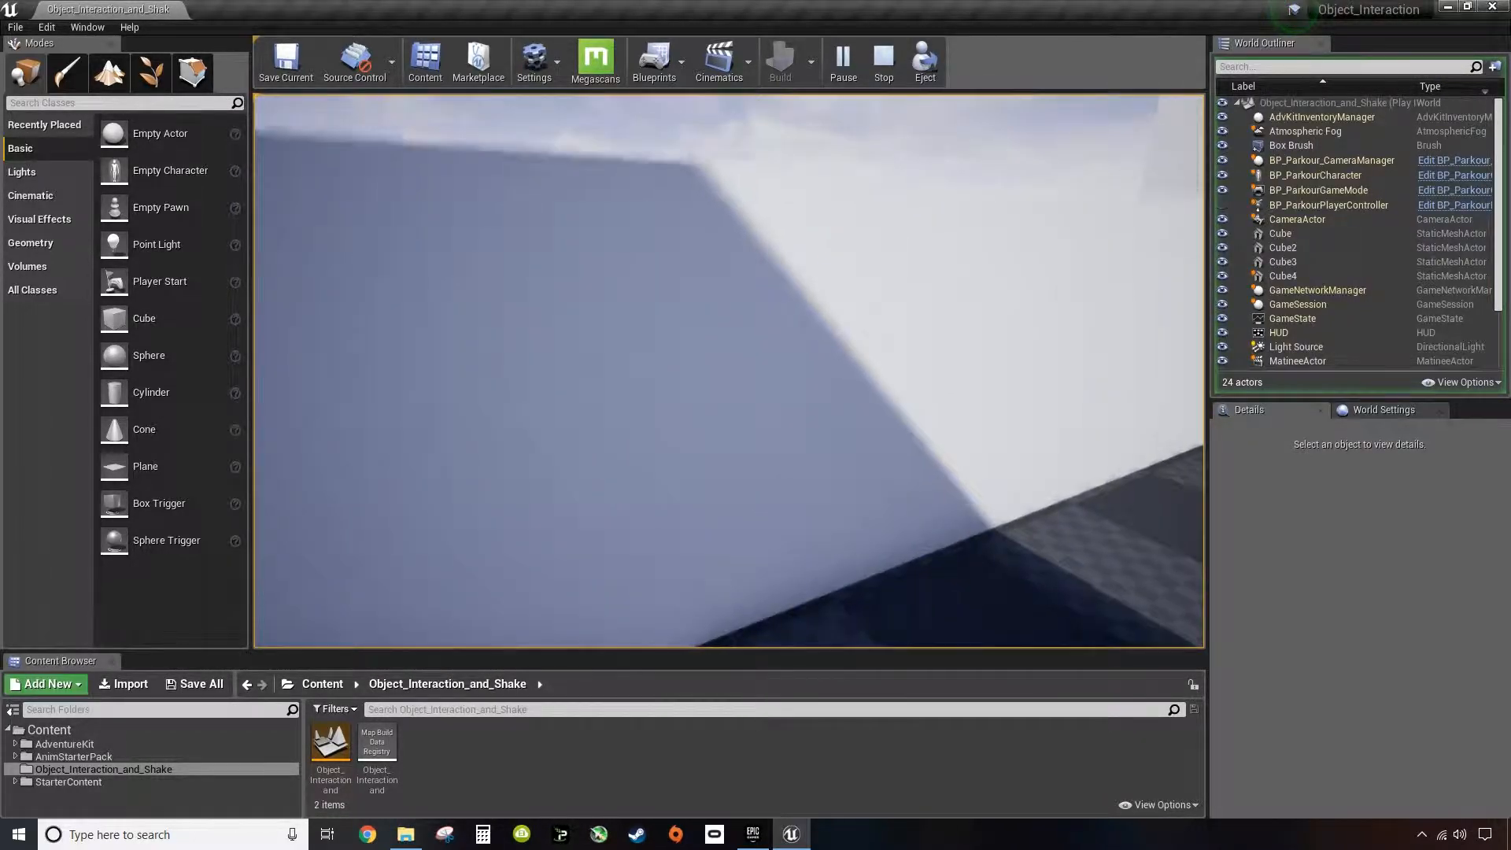
pyautogui.press('s')
pyautogui.press('w')
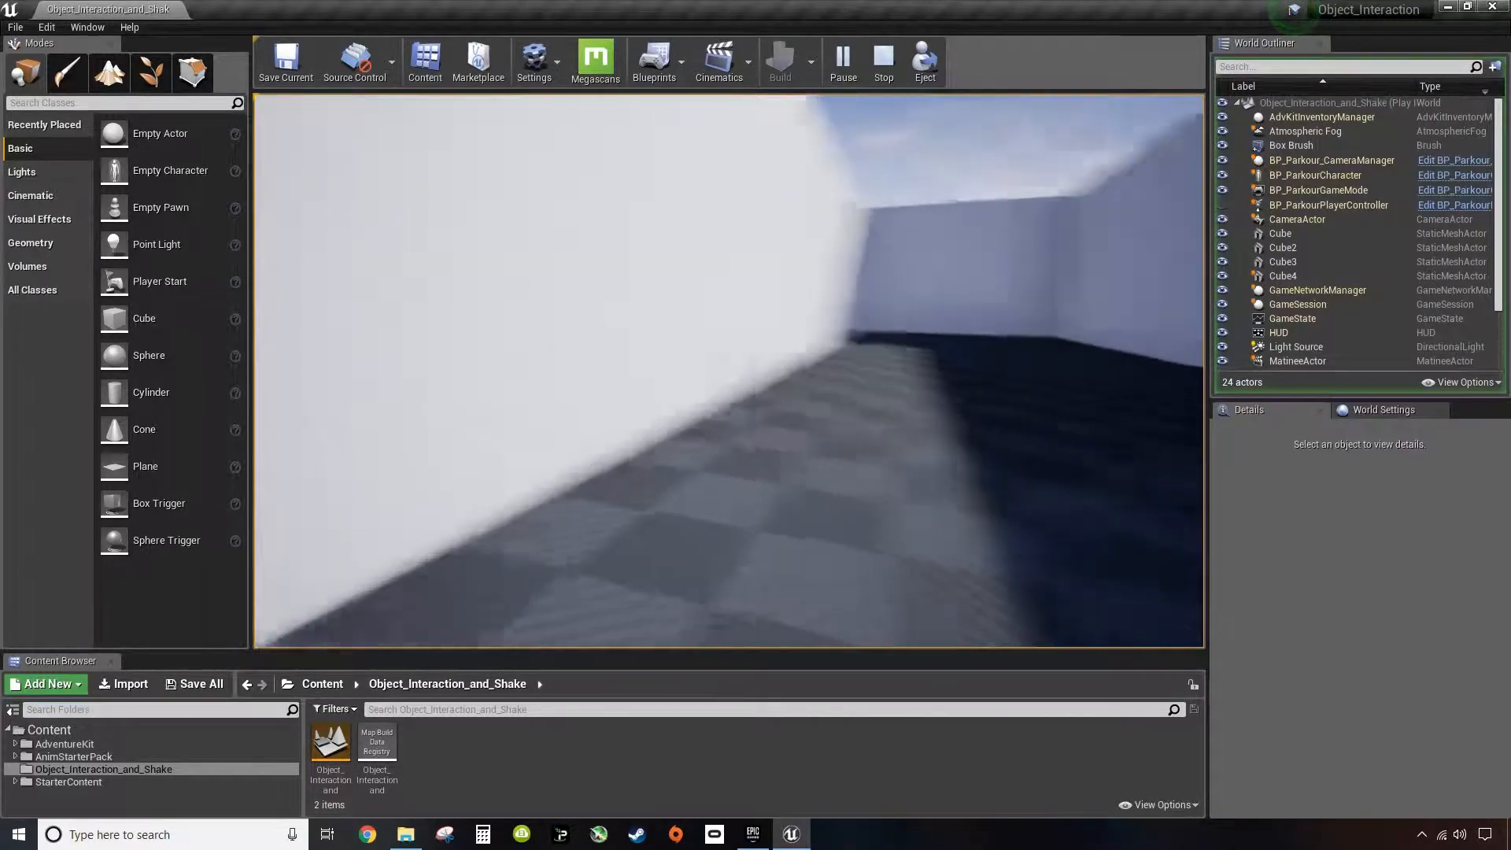
pyautogui.hotkey('shift', 'F1')
pyautogui.press('Escape')
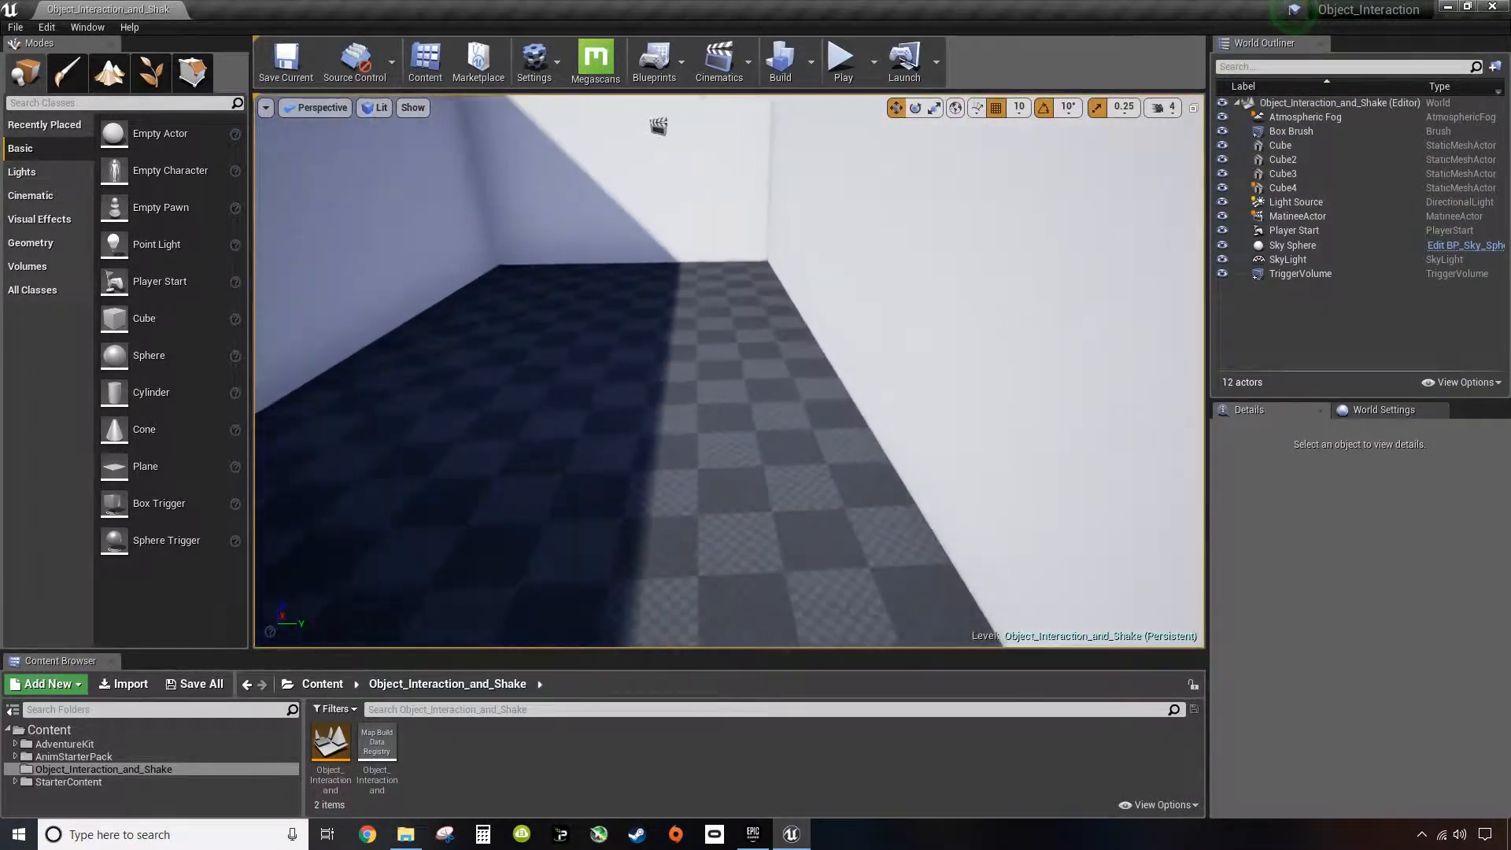
# Step: Place a basic Sphere above the floor near the Player Start and enable Simulate Physics on it
pyautogui.press('s')
pyautogui.moveTo(729, 370); pyautogui.dragTo(742, 524, button='right')
pyautogui.press('w')
pyautogui.press('s')
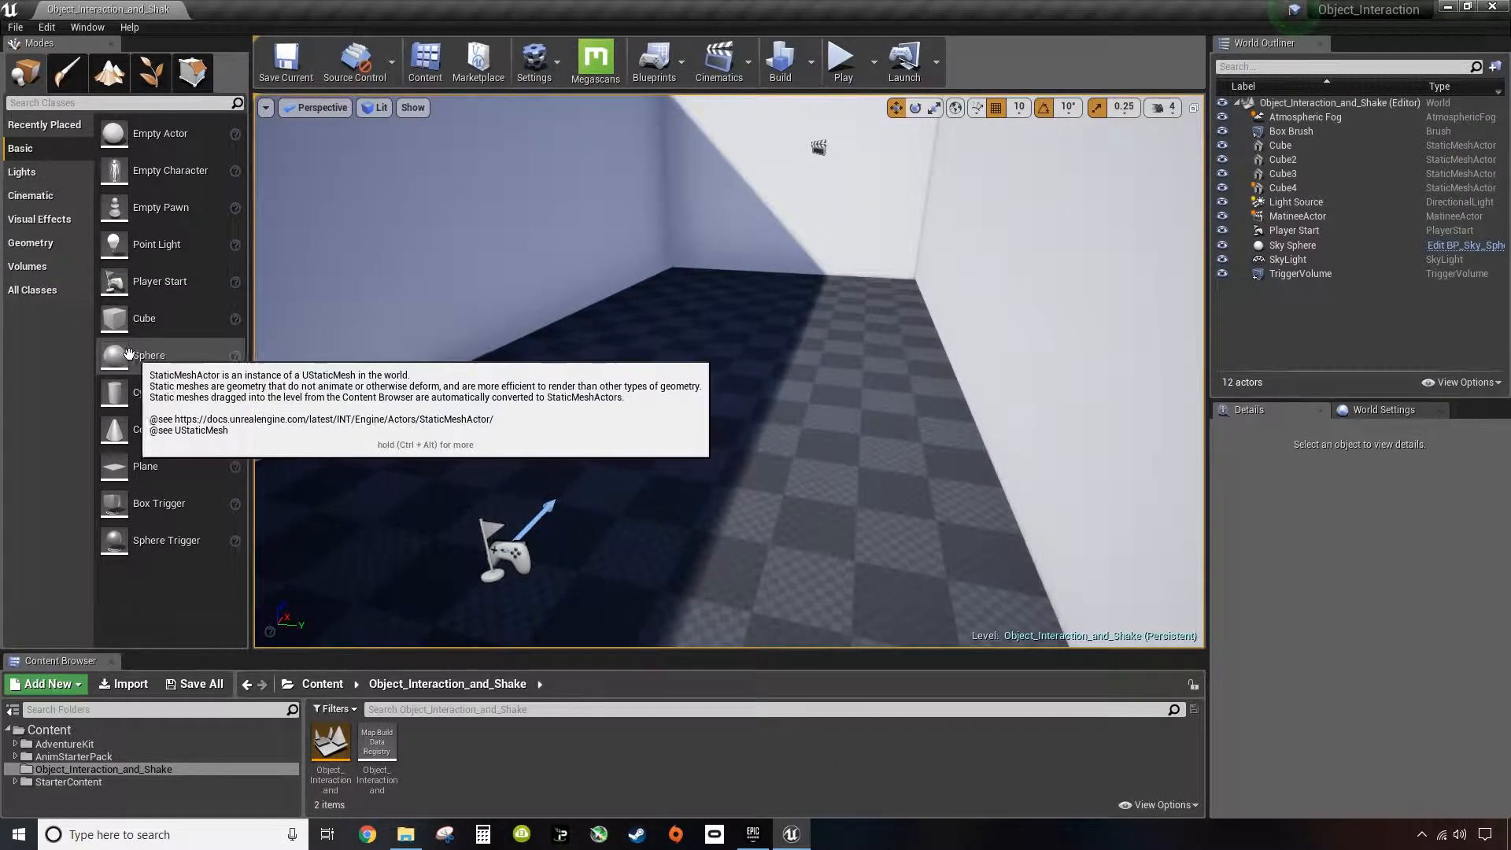
pyautogui.moveTo(167, 357); pyautogui.dragTo(543, 396)
pyautogui.moveTo(608, 468); pyautogui.dragTo(608, 467)
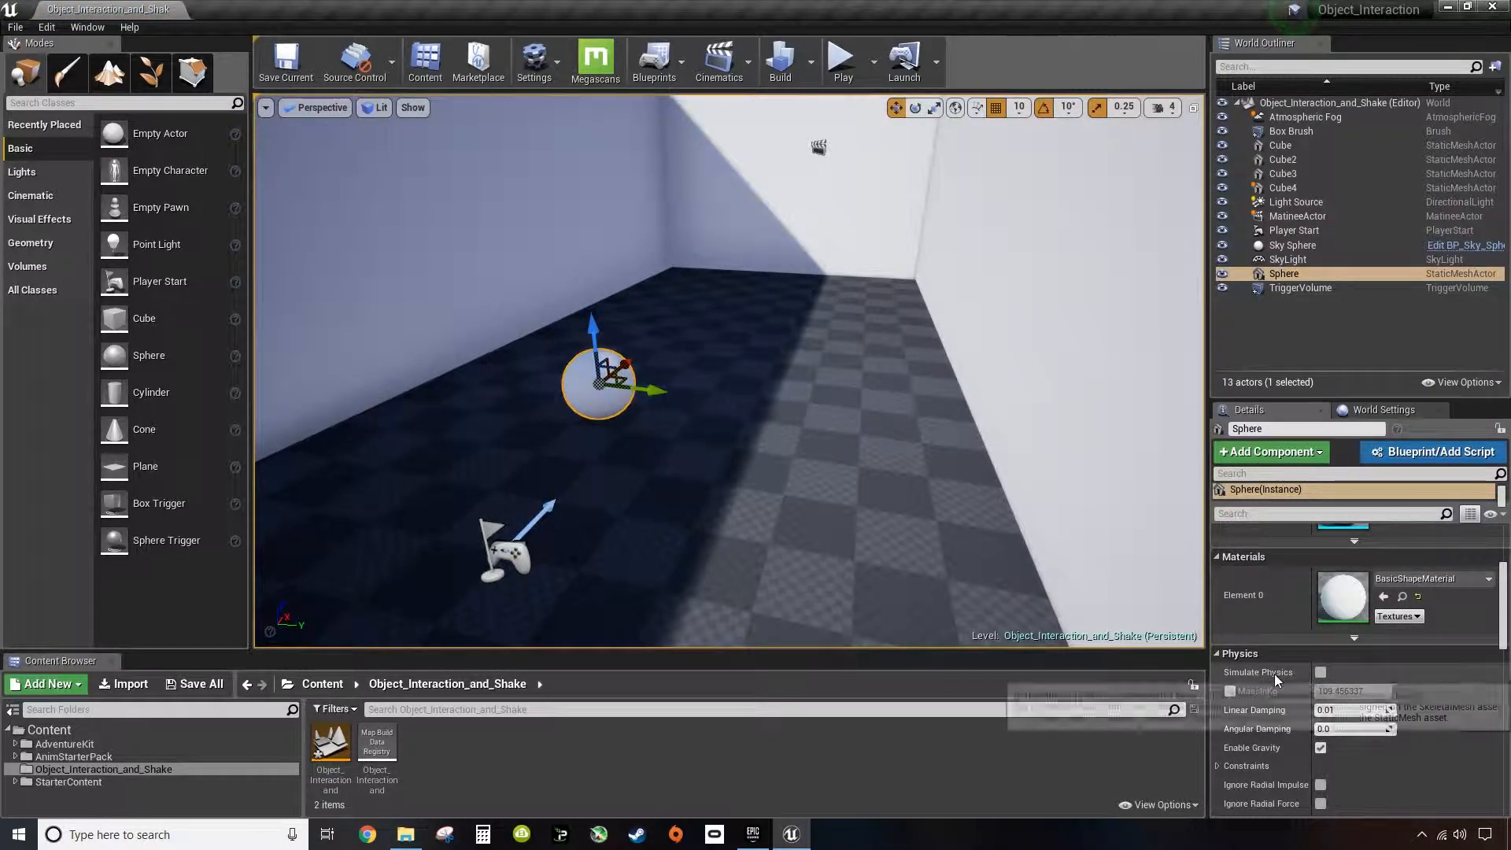
pyautogui.click(1320, 672)
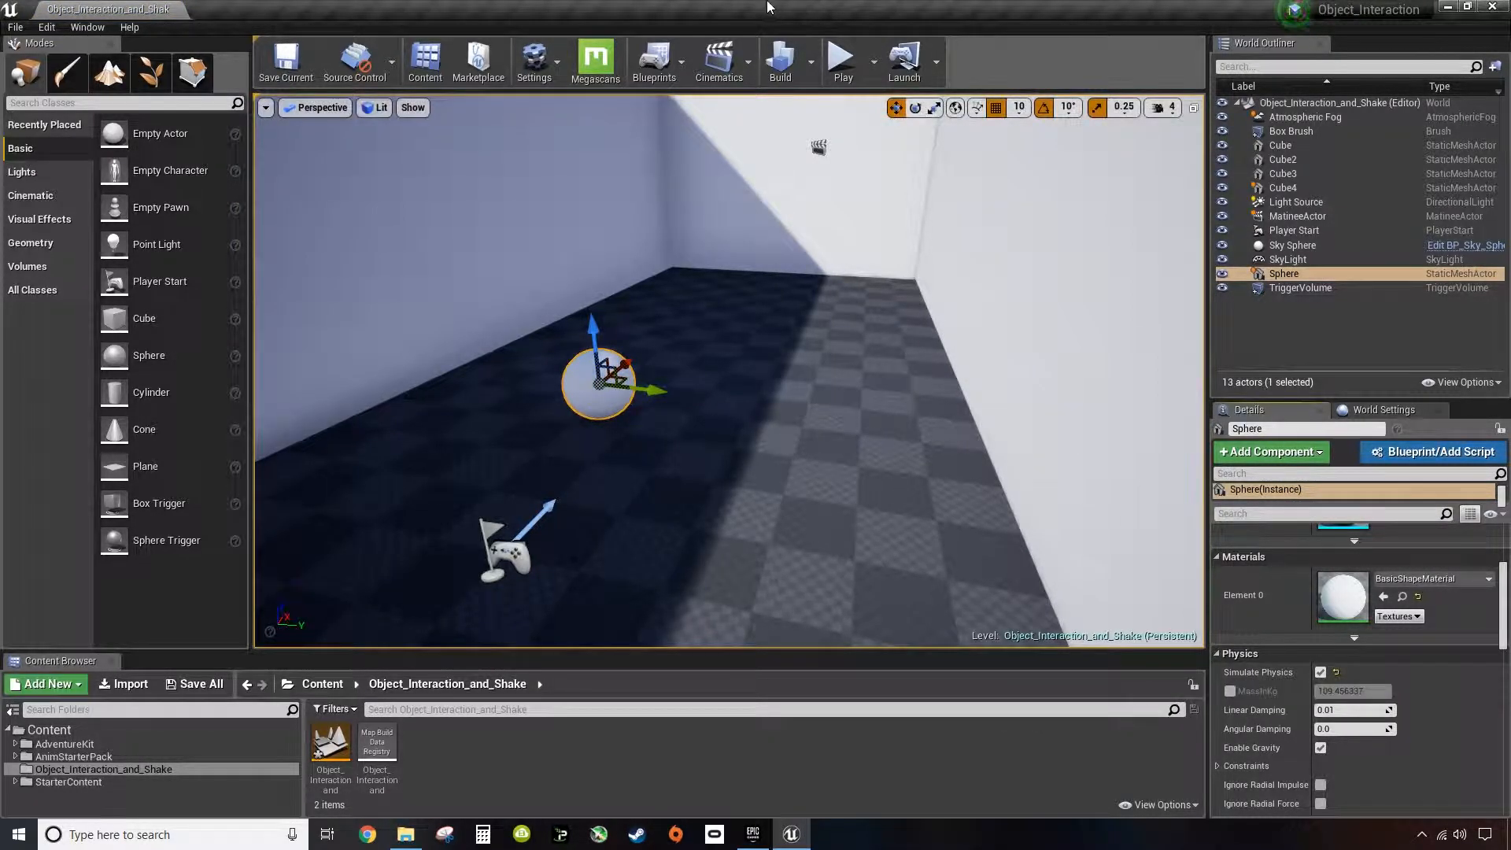
# Step: Play the level, walk into the physics sphere to test pushing it across the floor, and stop the session
pyautogui.click(842, 59)
pyautogui.press('w')
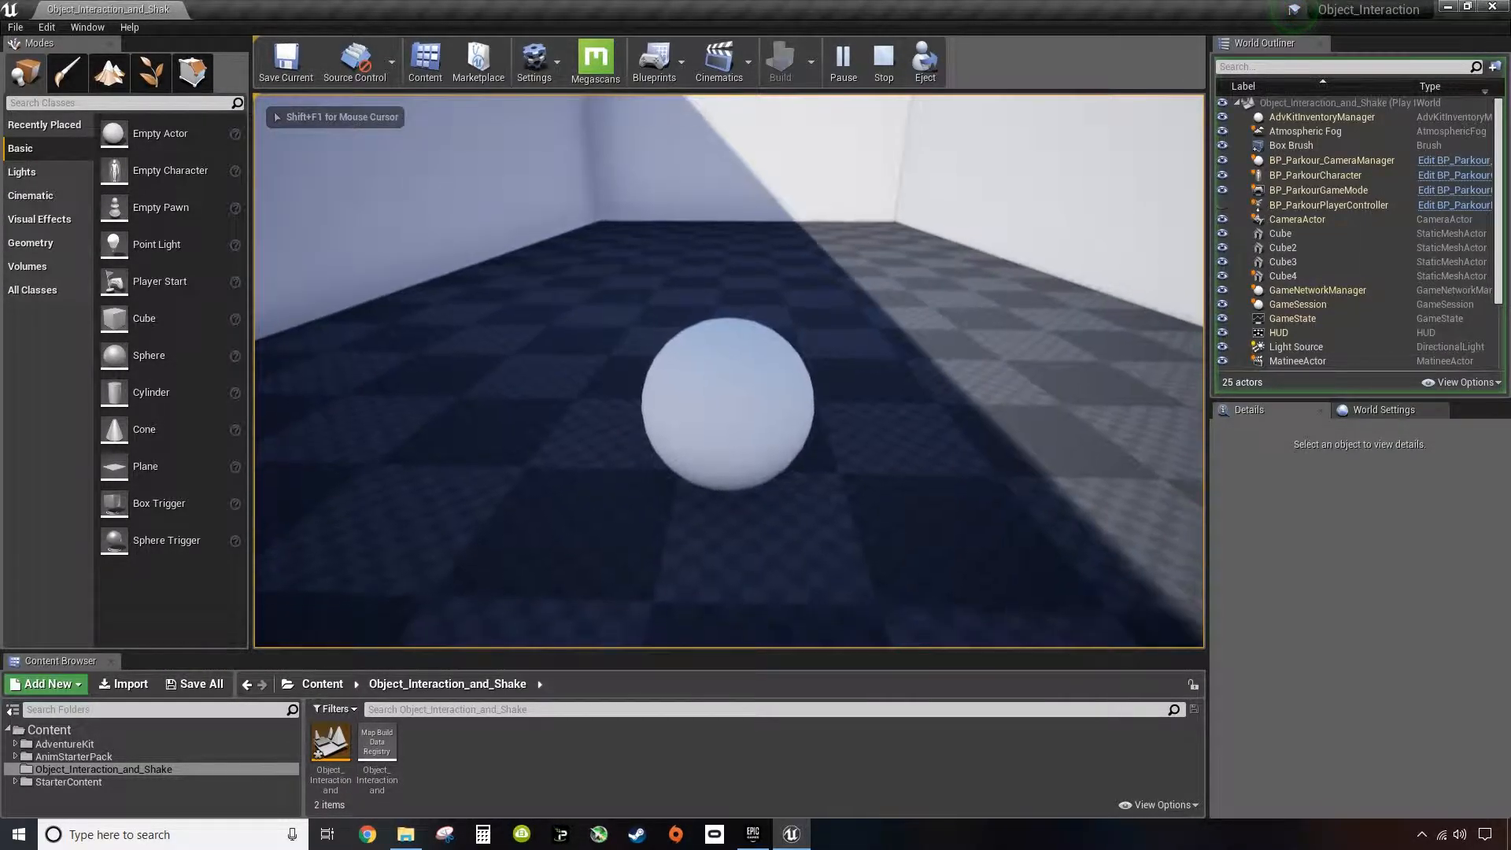
pyautogui.press('w')
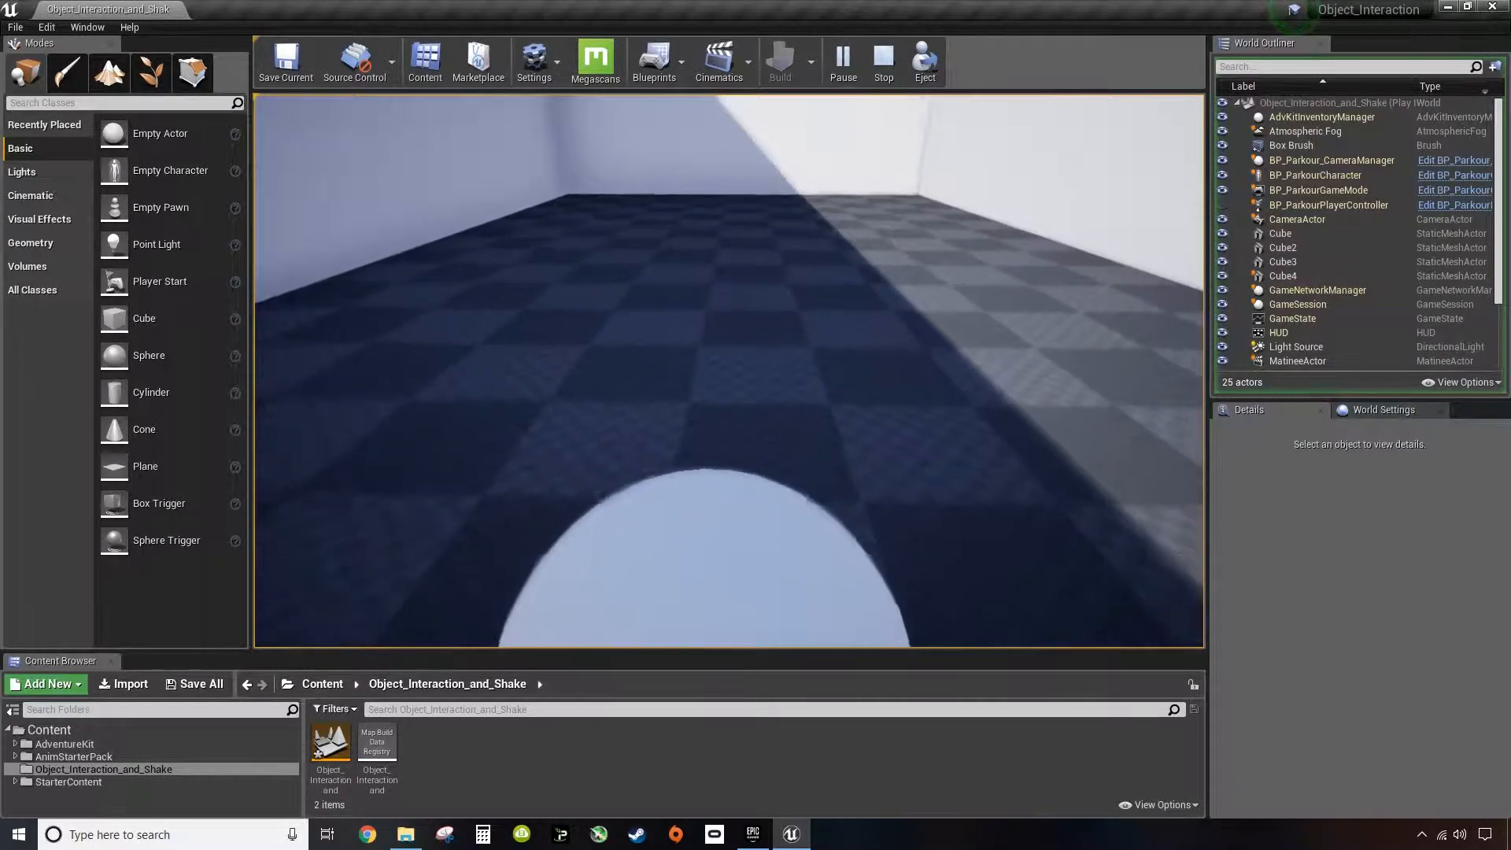
pyautogui.press('s')
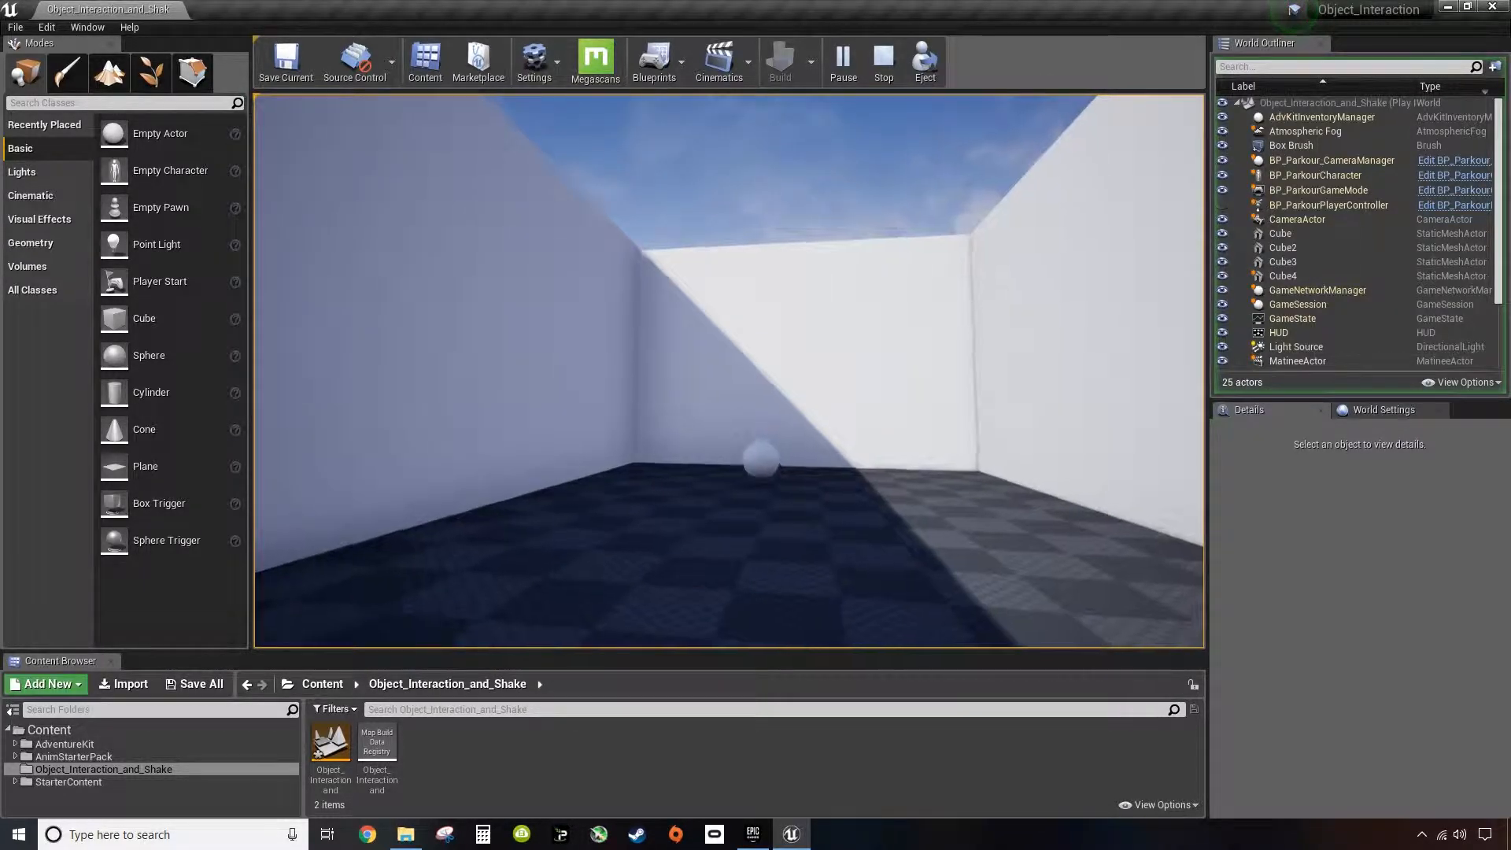
pyautogui.press('d')
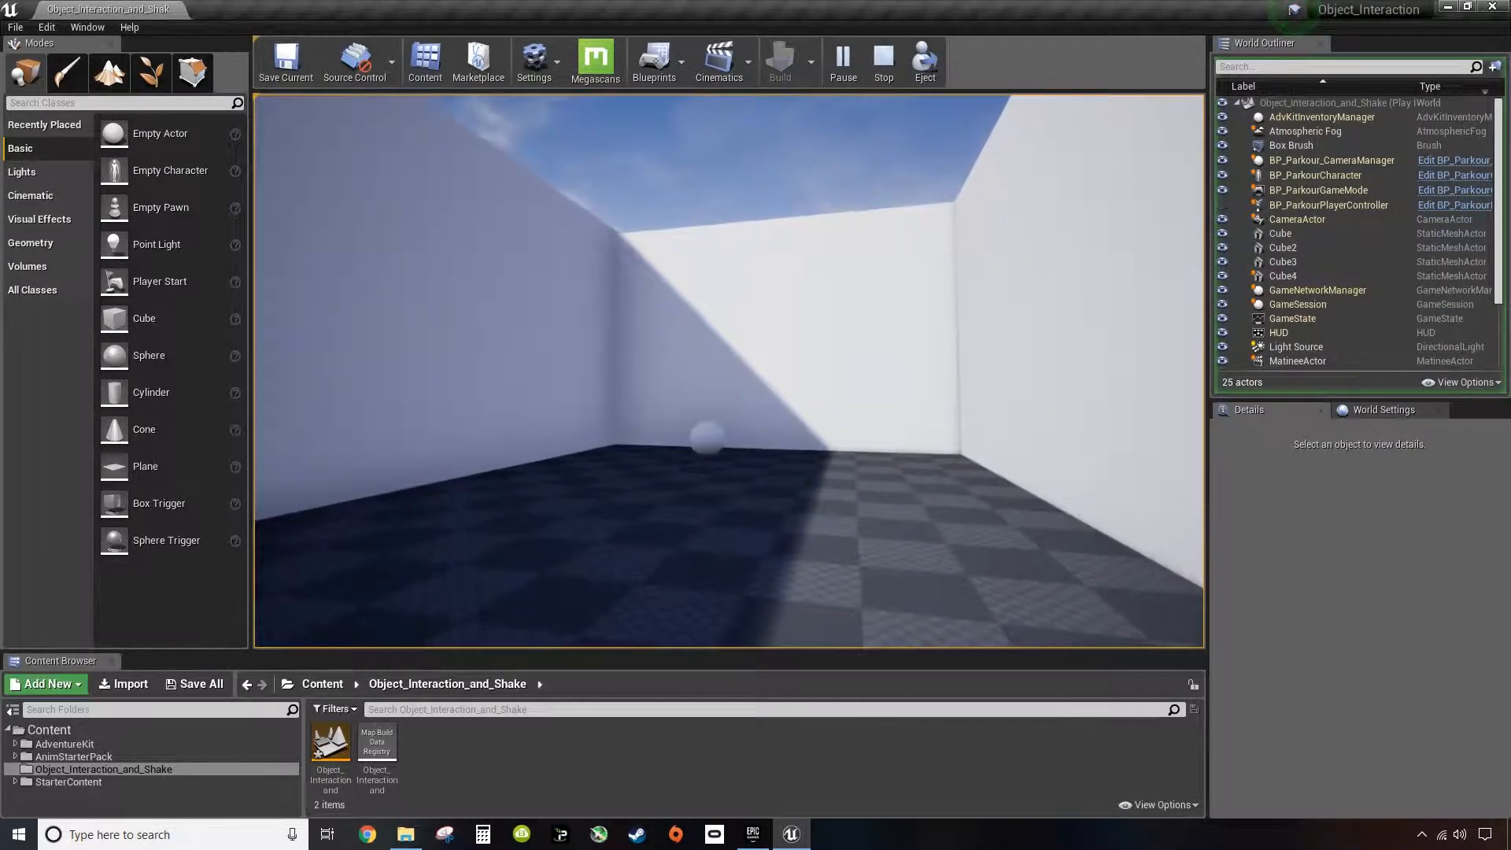
pyautogui.press('Escape')
pyautogui.press('w')
pyautogui.moveTo(661, 347); pyautogui.dragTo(599, 323, button='right')
pyautogui.press('s')
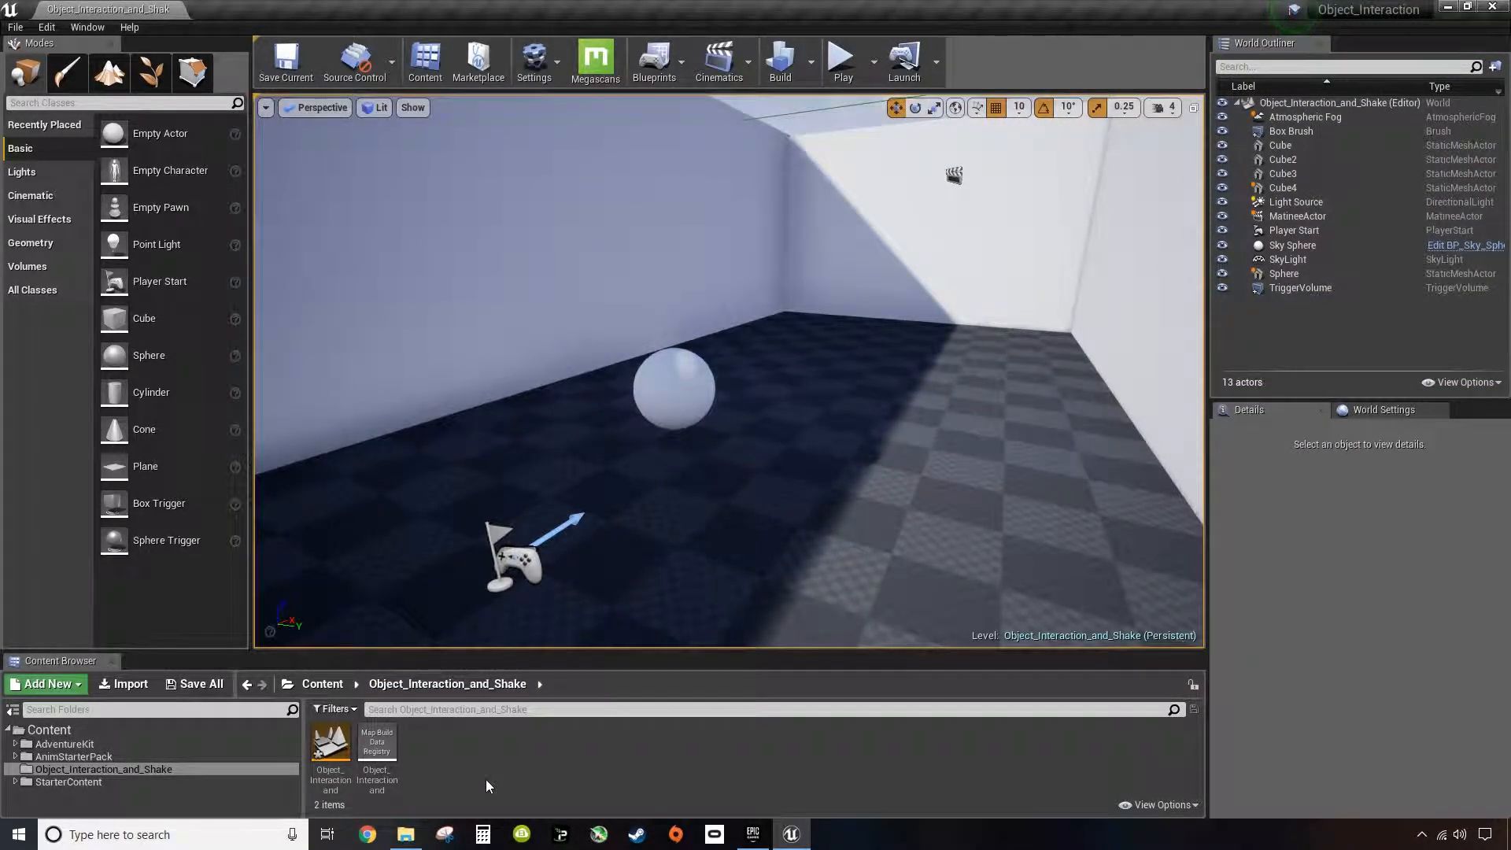
# Step: Create a Blueprint Class with the Actor parent in the Object_Interaction_and_Shake folder and name it Ball
pyautogui.rightClick(451, 749)
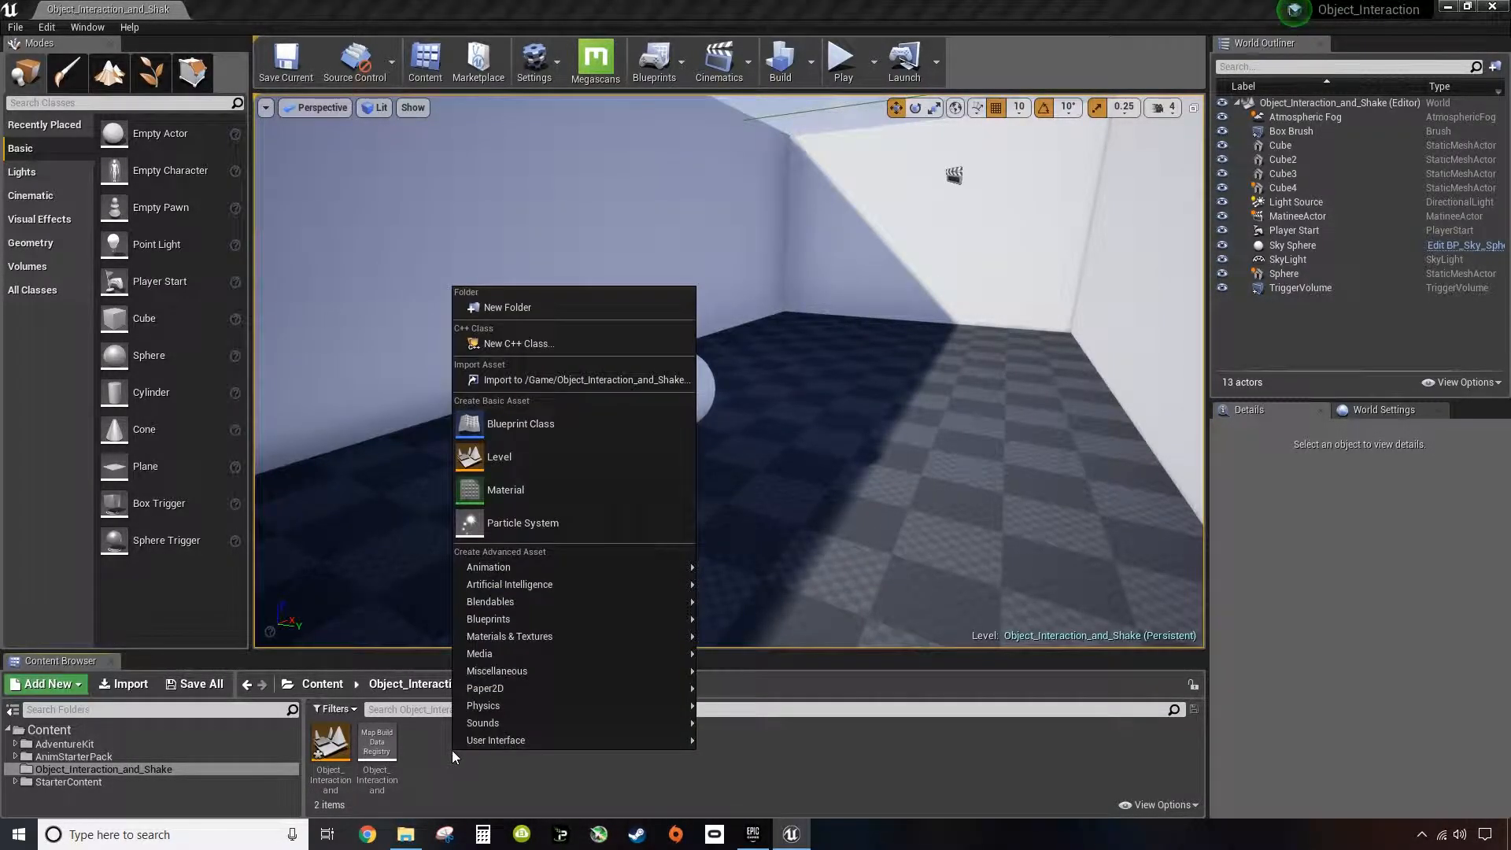
pyautogui.click(513, 424)
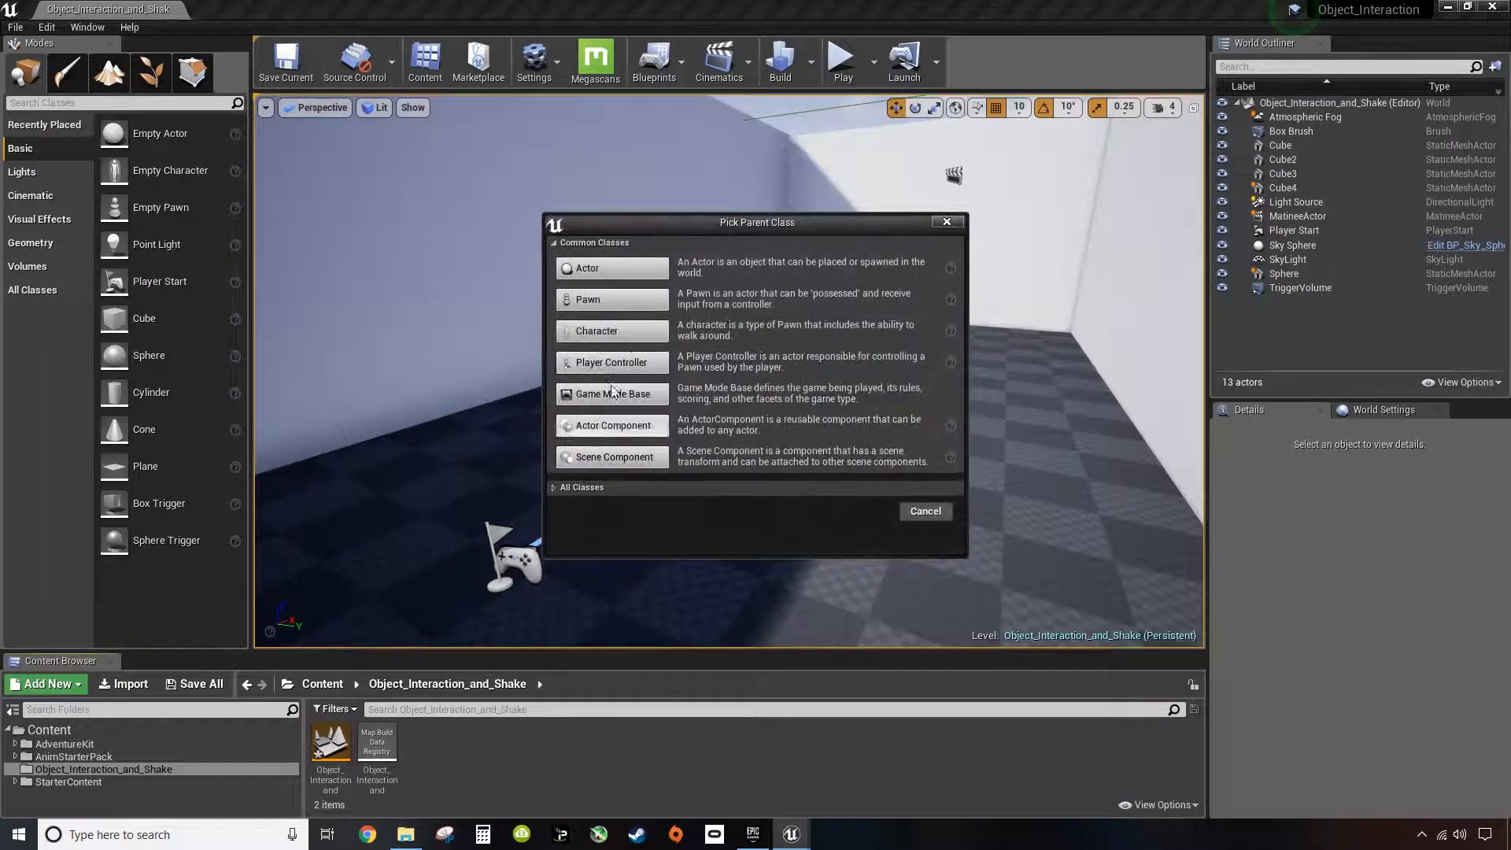
pyautogui.click(594, 270)
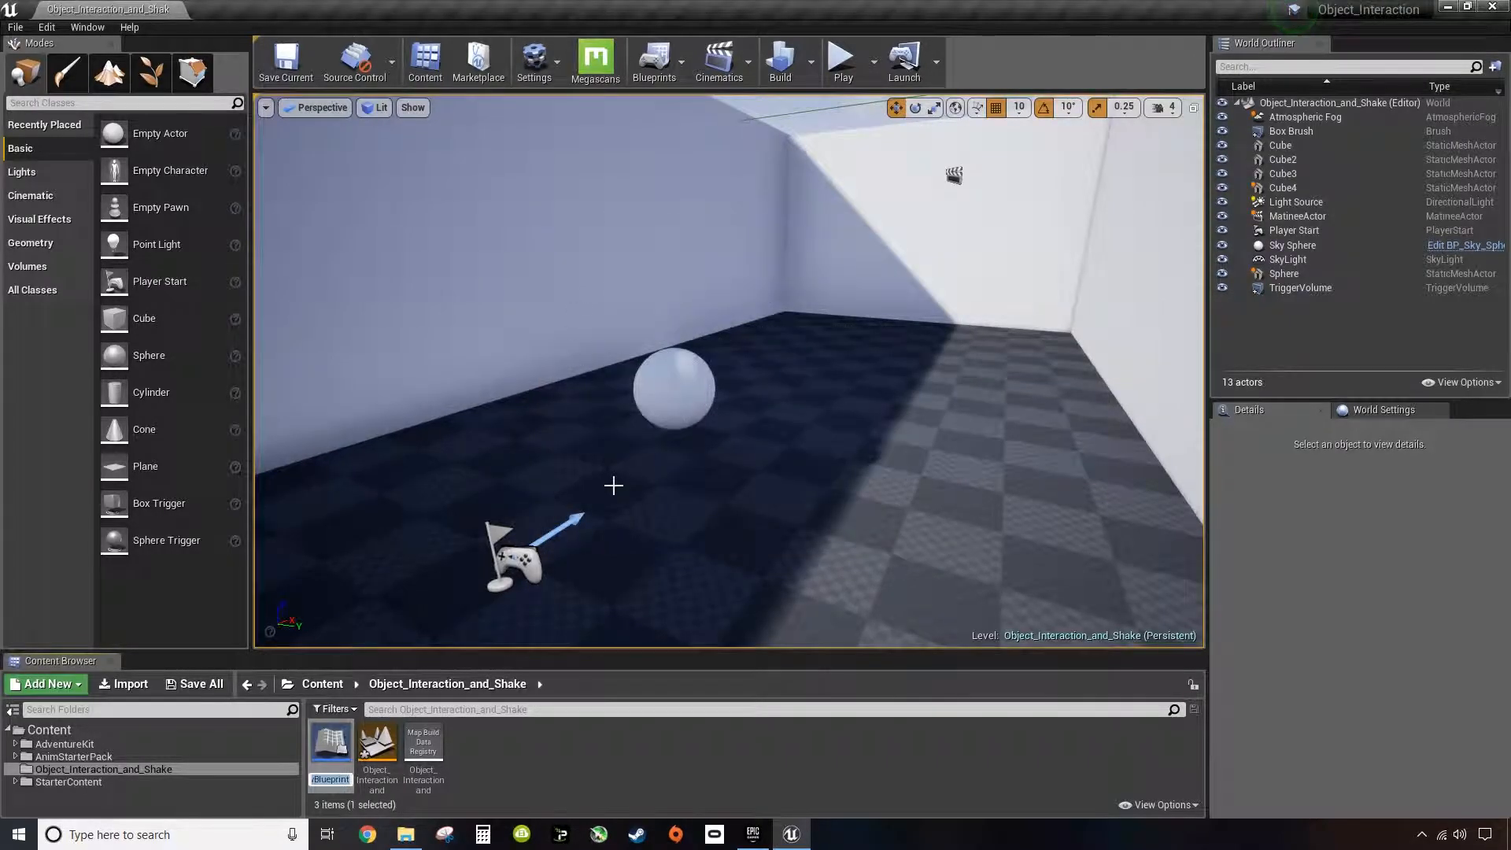
pyautogui.write('Ball')
pyautogui.press('Return')
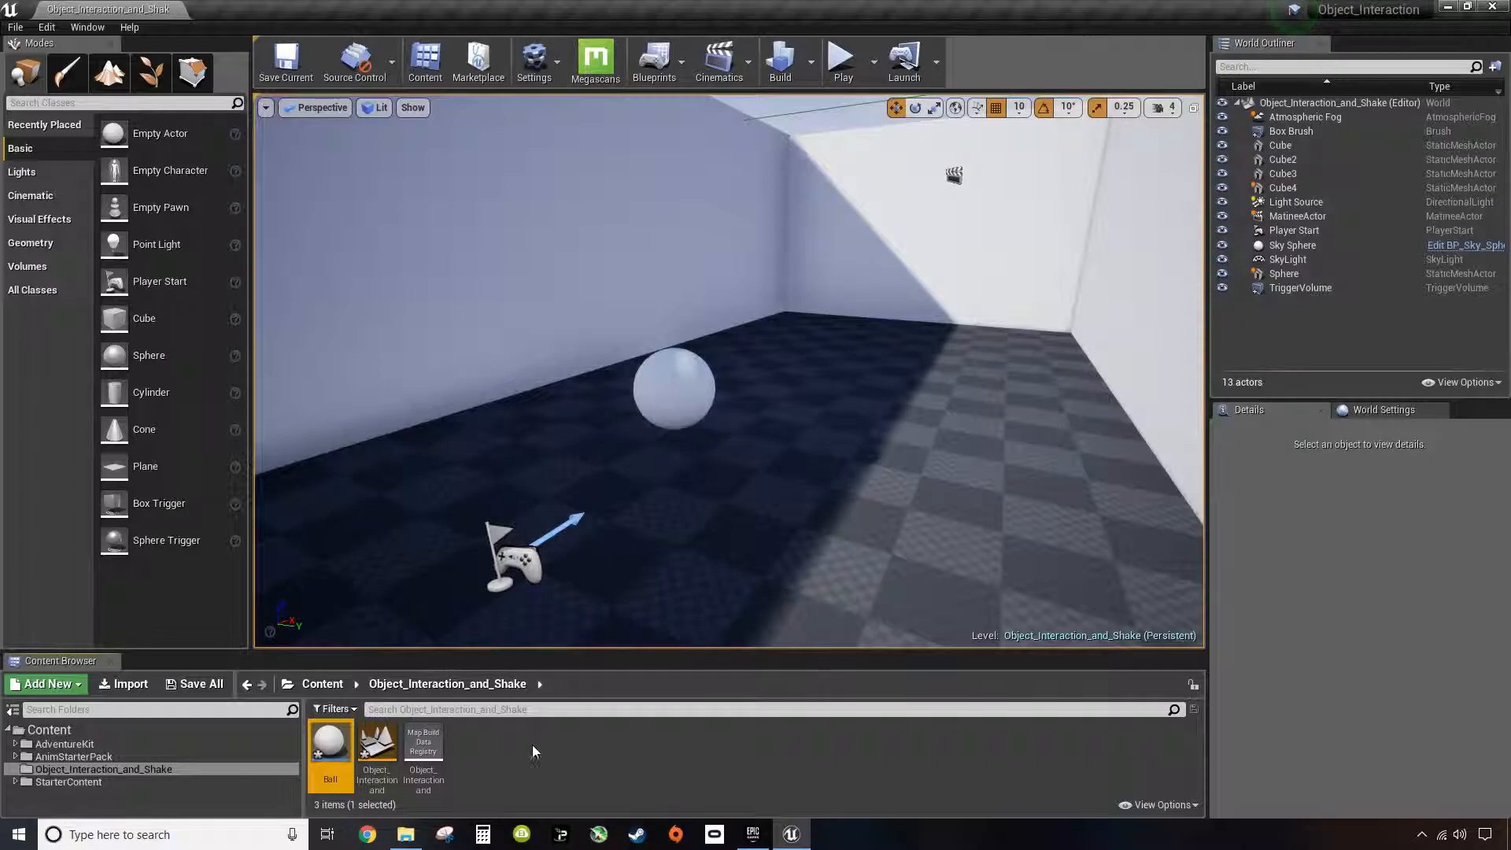
# Step: Open the Ball blueprint and add the Sphere mesh to it, browsing to that asset from the sphere in the level
pyautogui.doubleClick(329, 748)
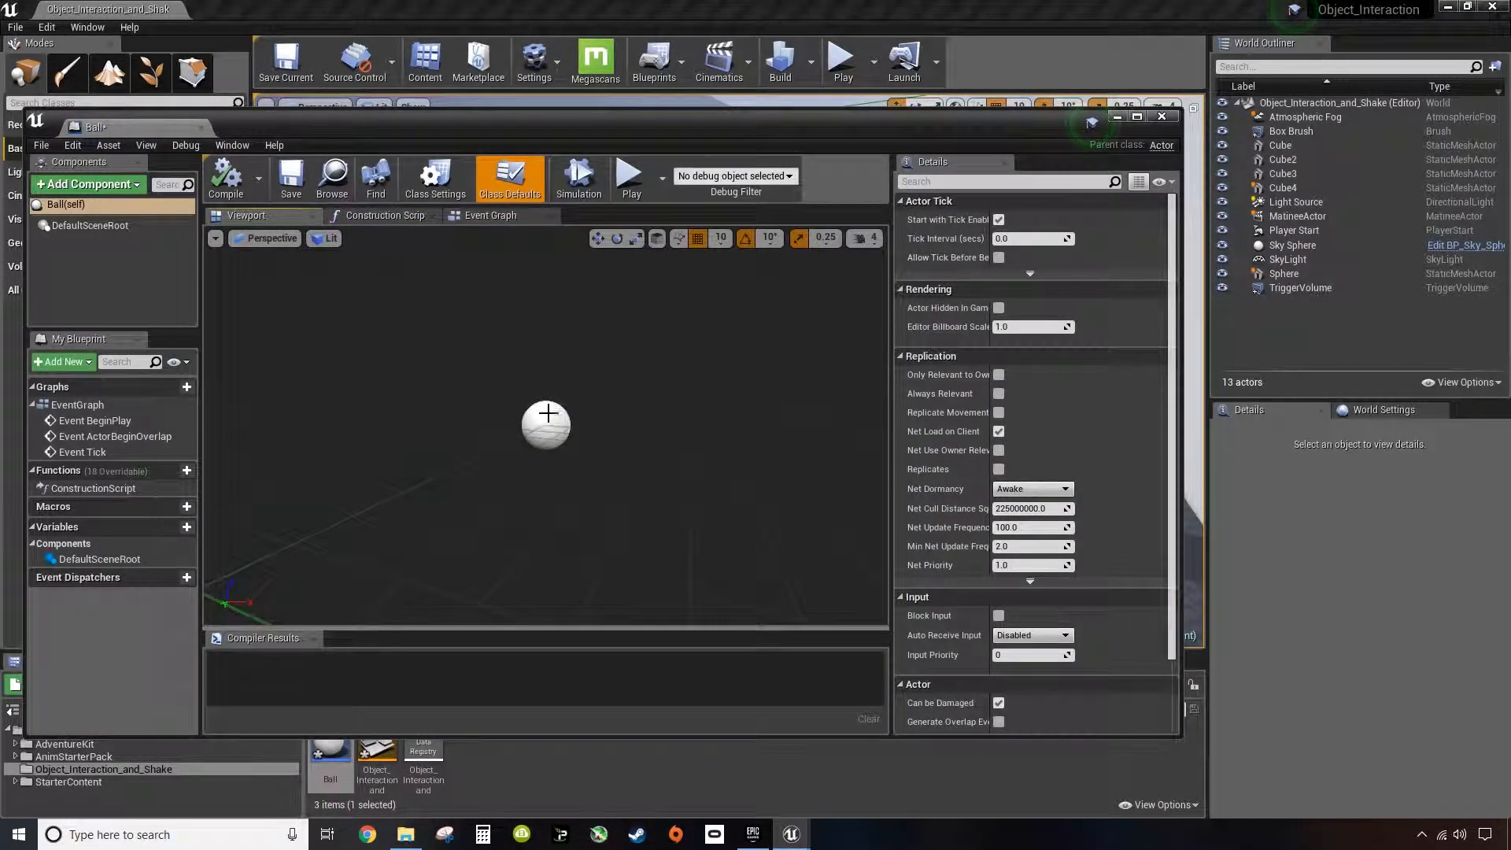
pyautogui.moveTo(584, 127); pyautogui.dragTo(783, 144)
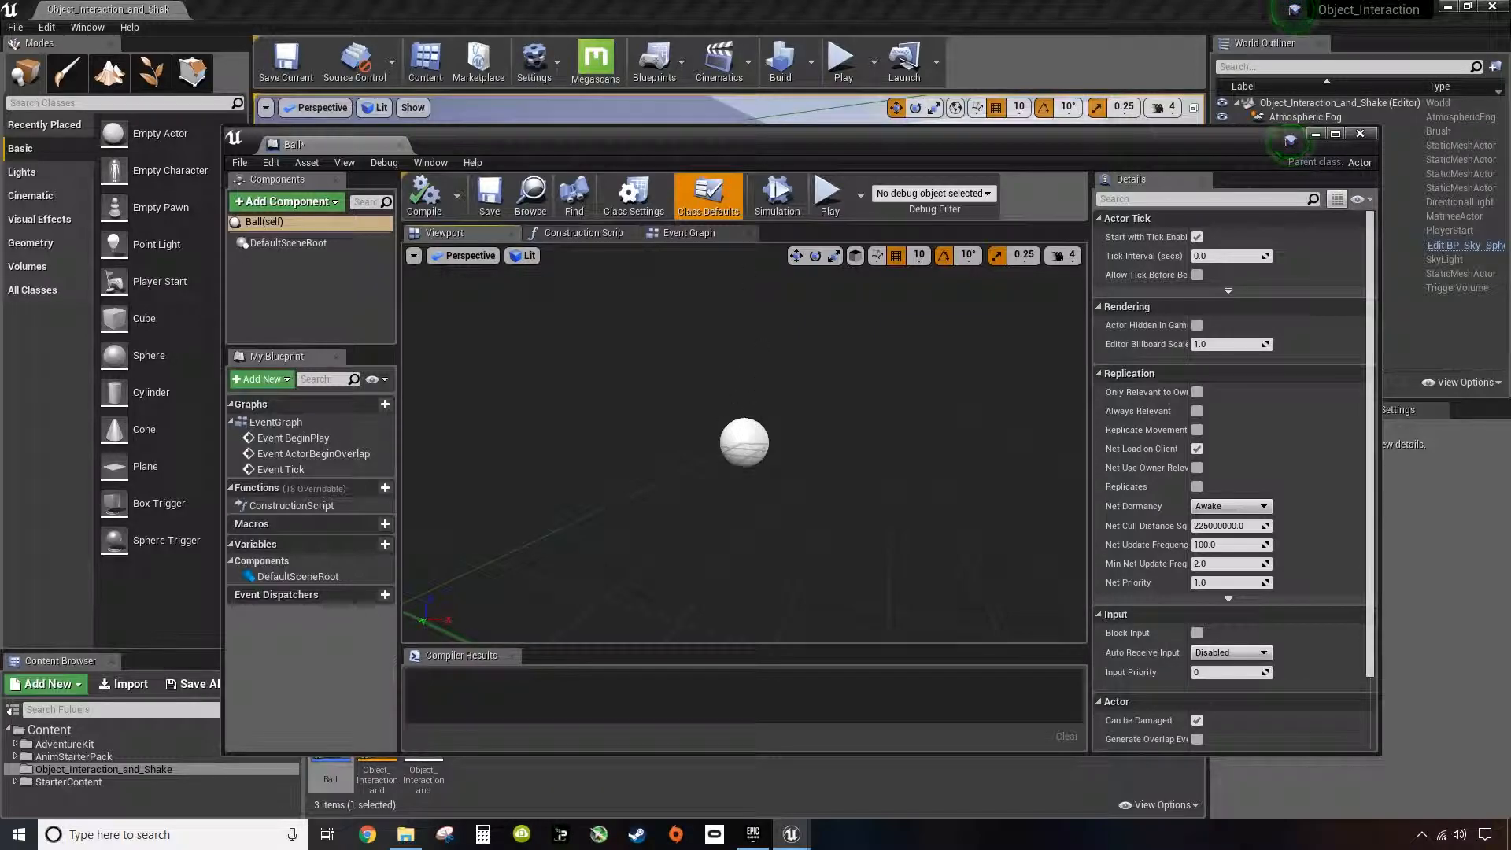
pyautogui.moveTo(653, 158); pyautogui.dragTo(1175, 161)
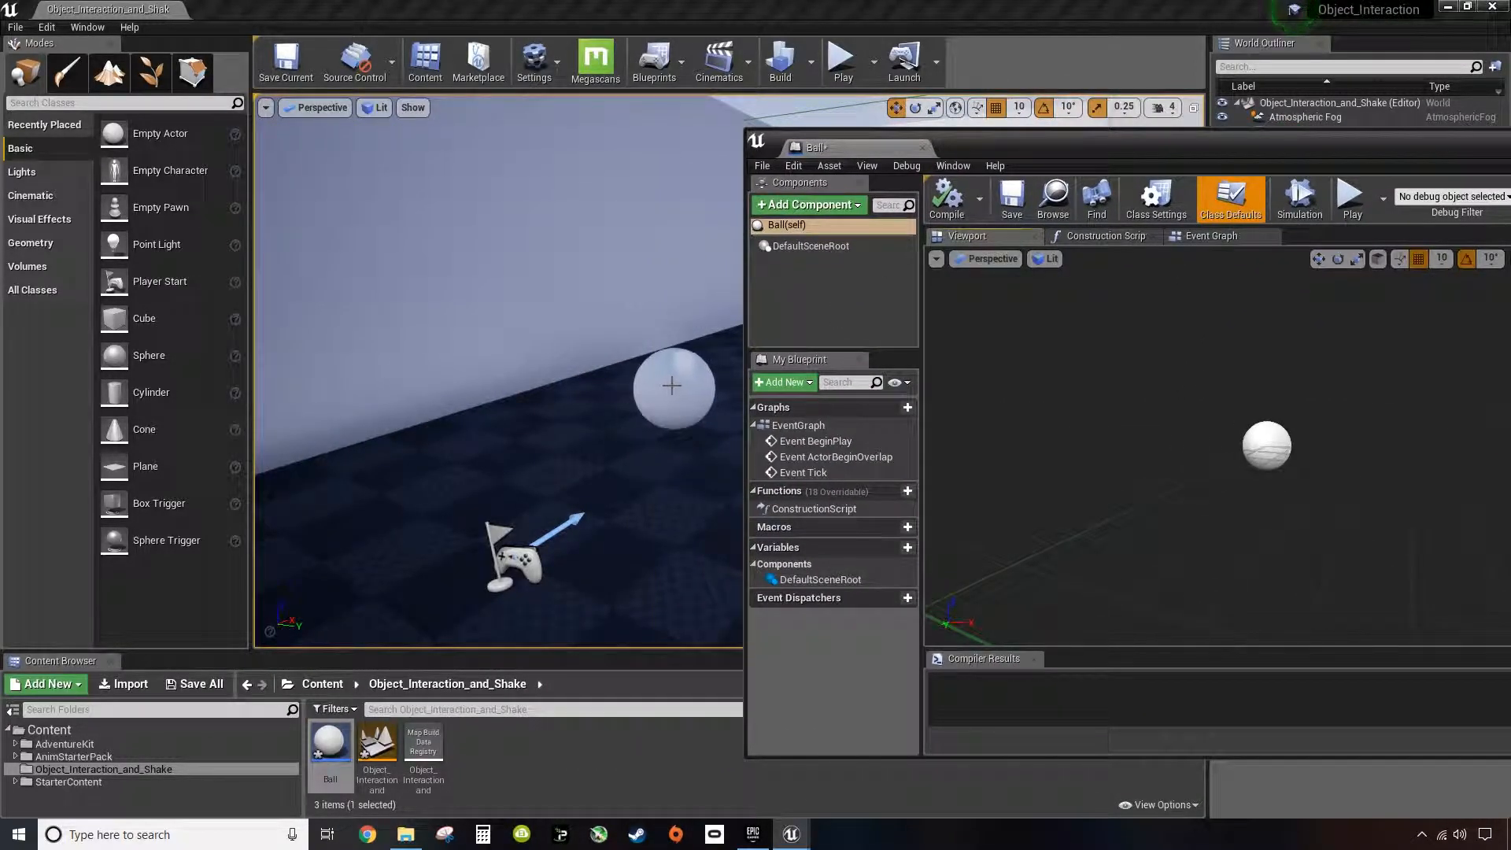
pyautogui.moveTo(642, 429); pyautogui.dragTo(731, 425, button='right')
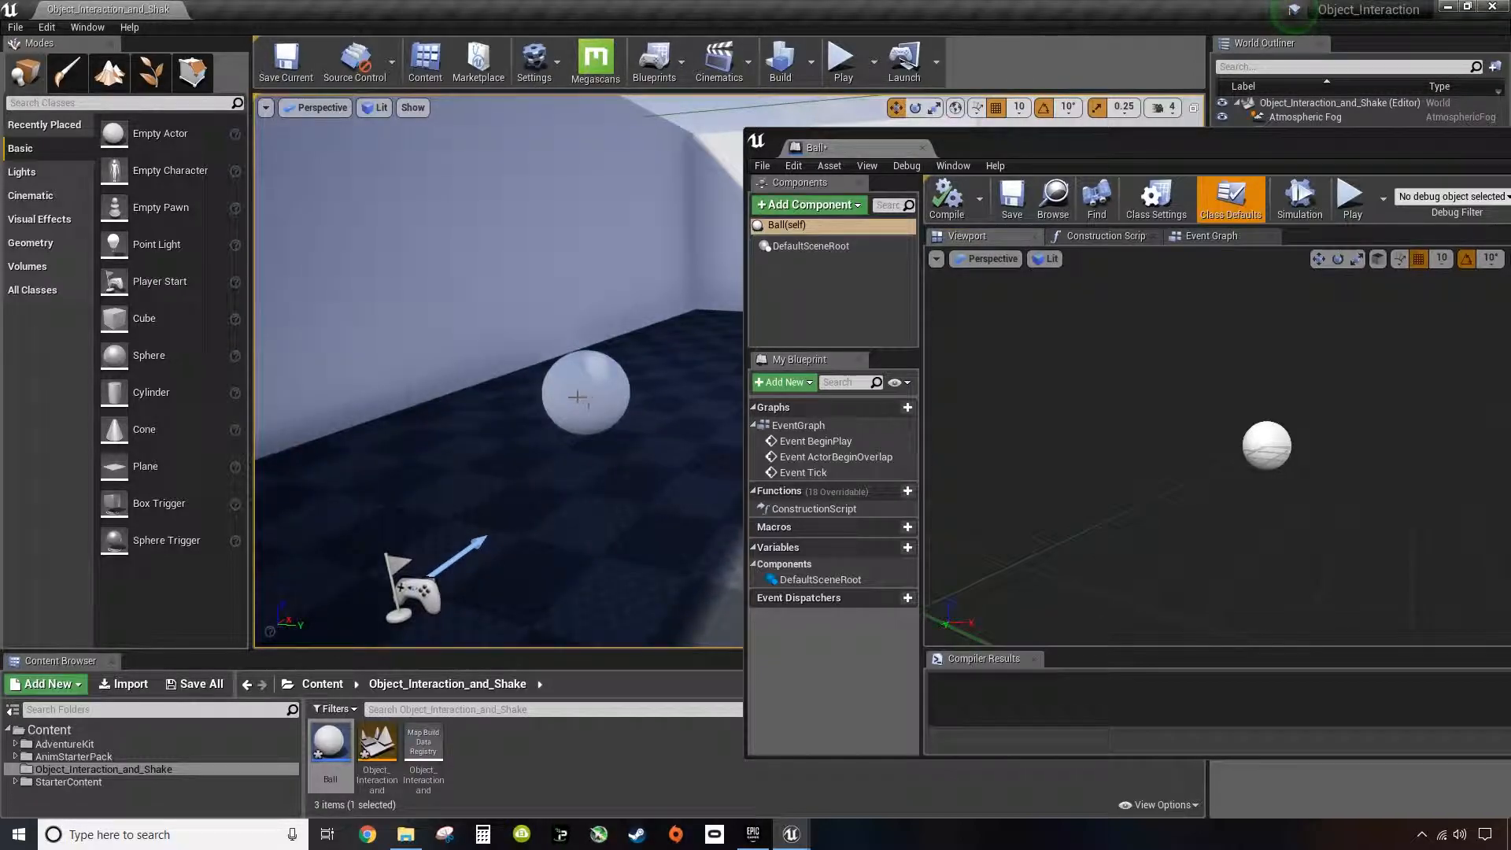
pyautogui.click(586, 395)
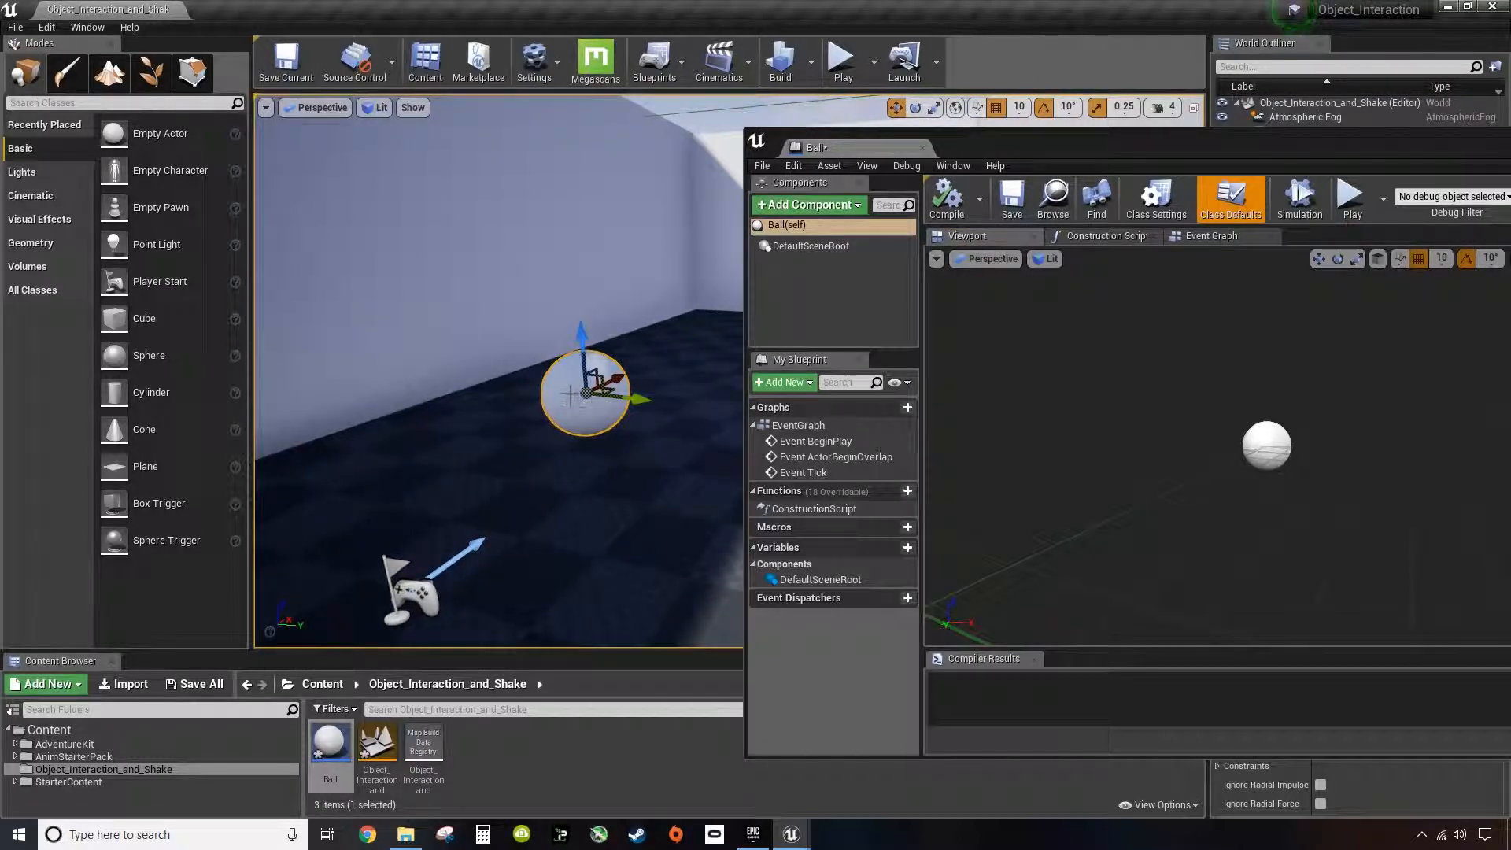
pyautogui.rightClick(570, 395)
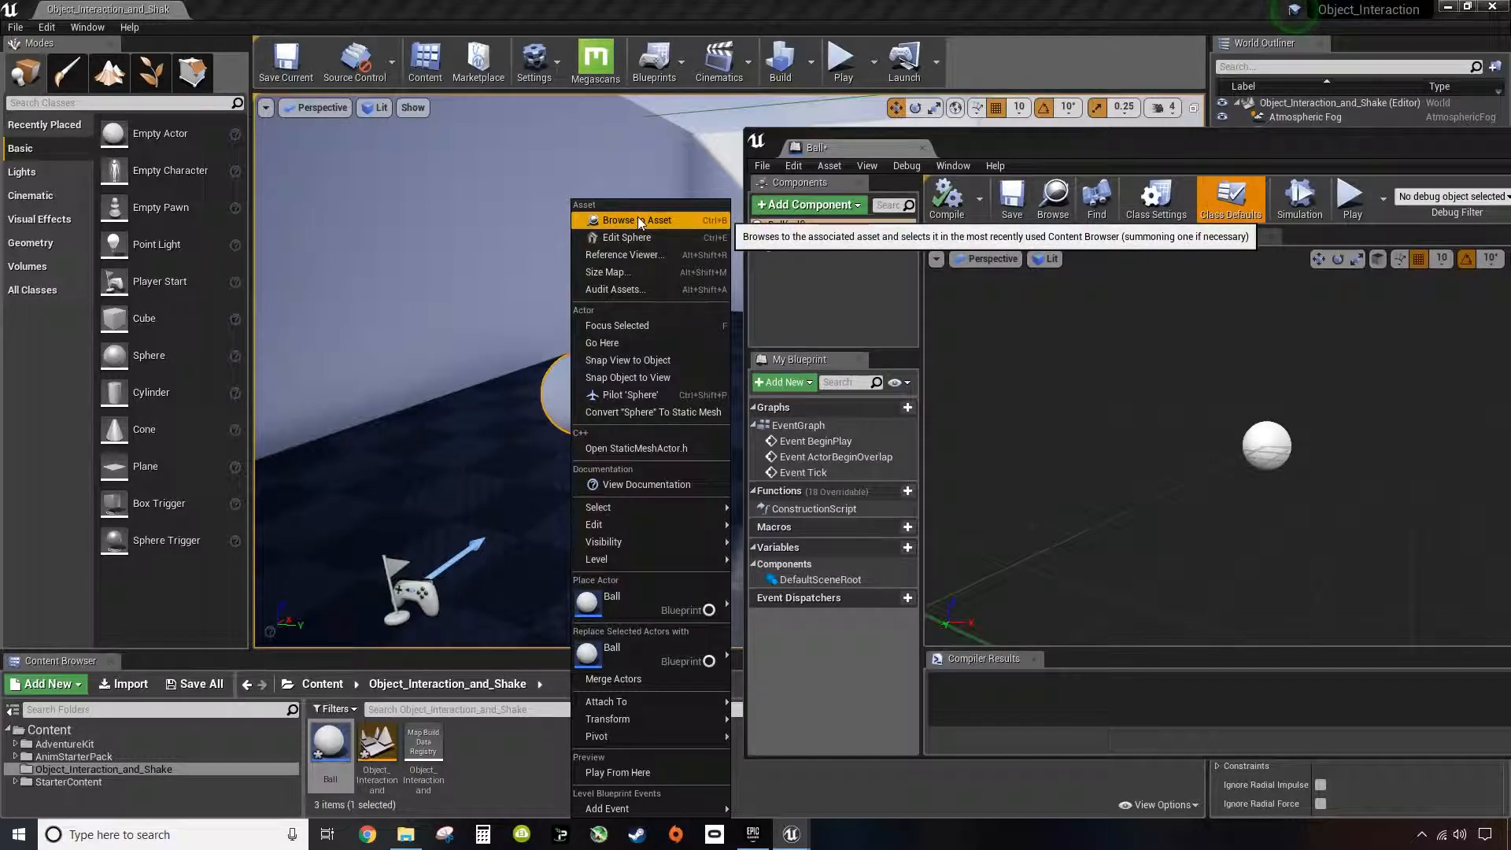
pyautogui.click(609, 221)
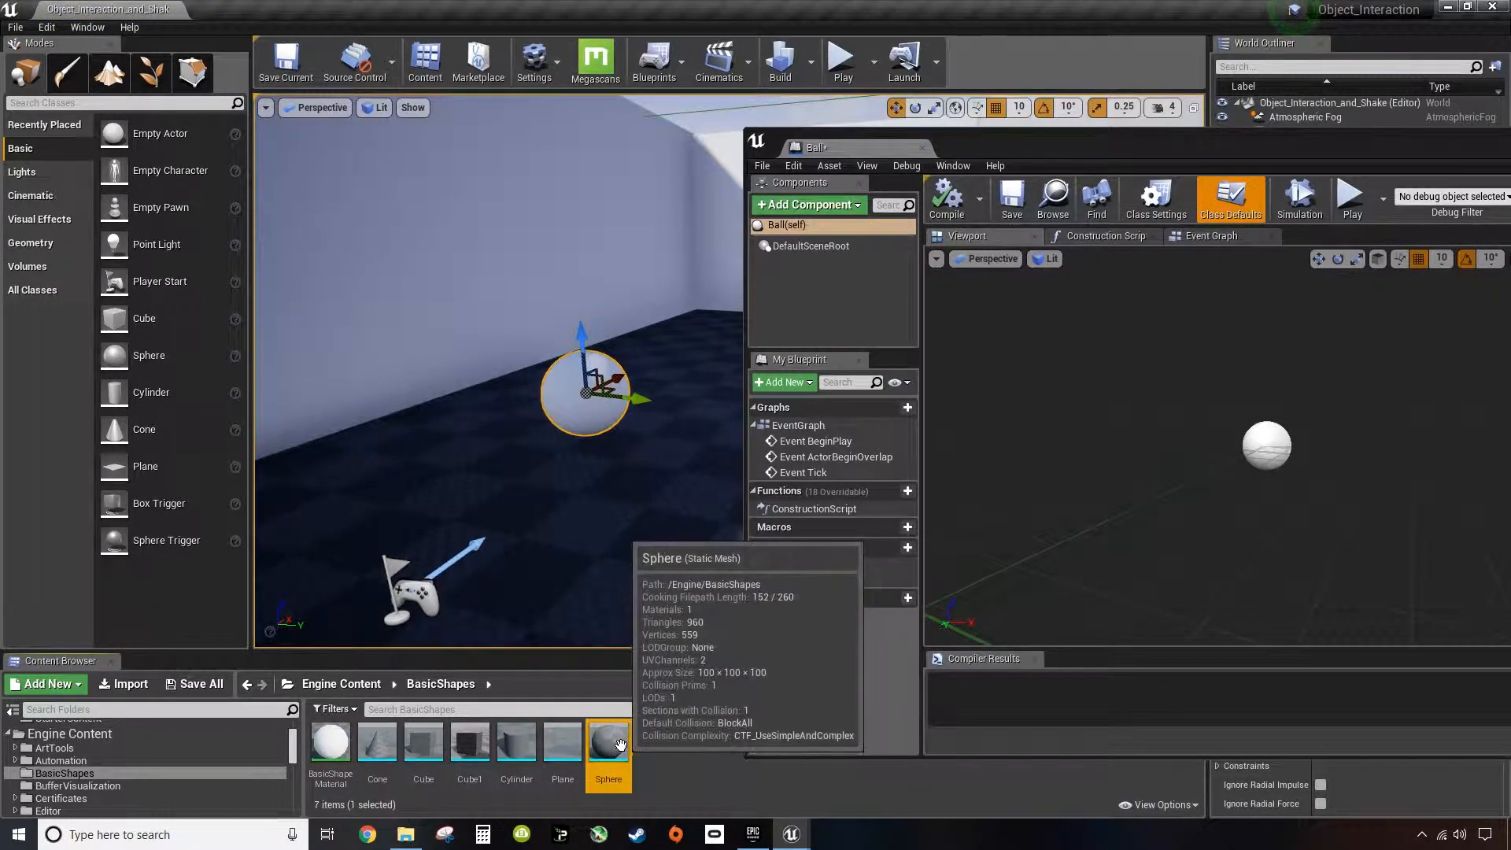
pyautogui.moveTo(609, 743); pyautogui.dragTo(1265, 456)
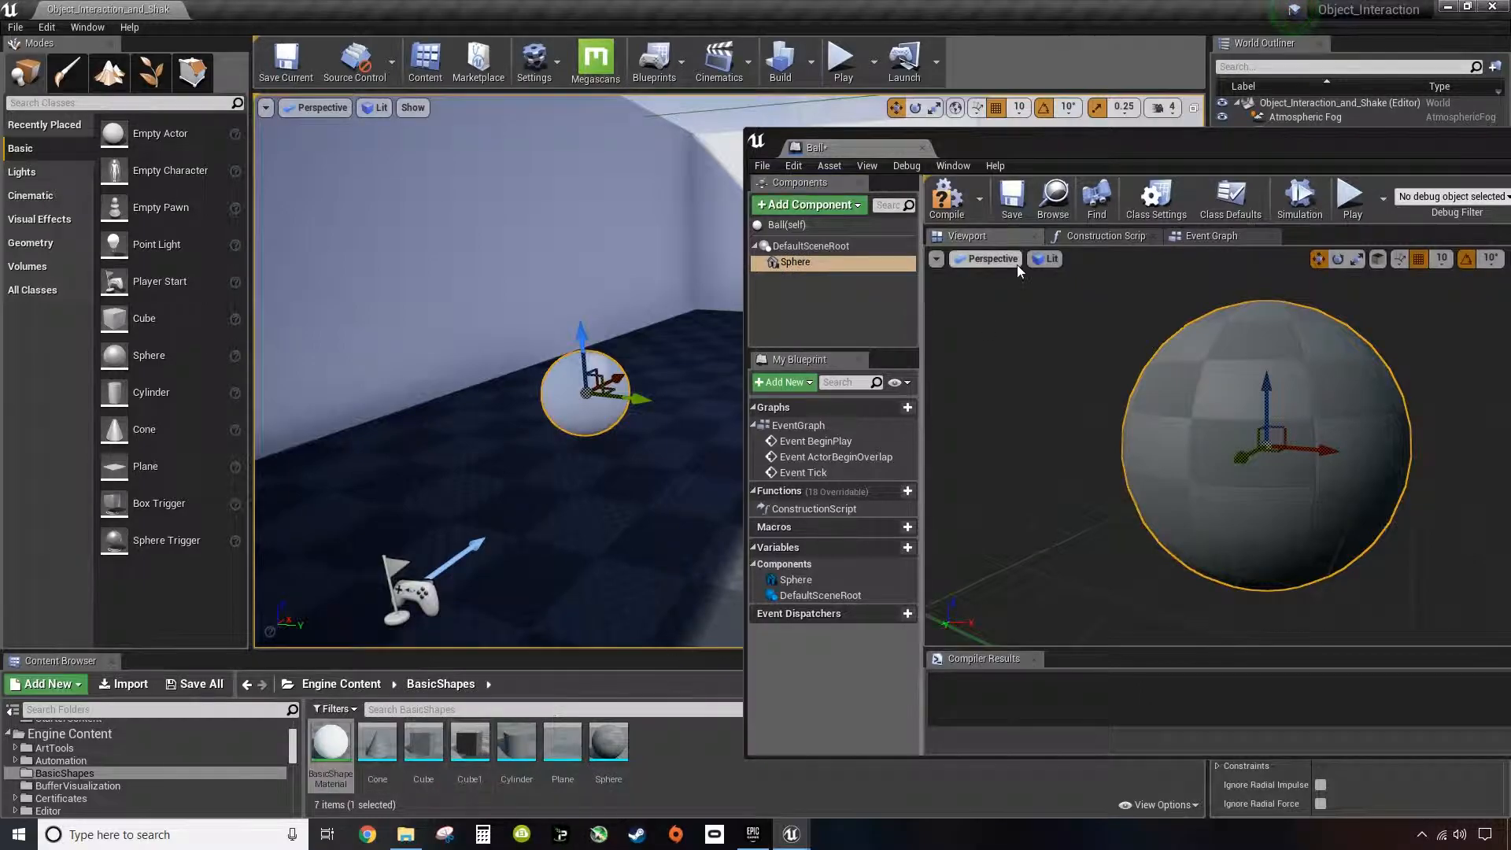
# Step: Assign BasicShapeMaterial to the Ball blueprint's Sphere component, compile the blueprint and close its editor
pyautogui.moveTo(1231, 134); pyautogui.dragTo(458, 131)
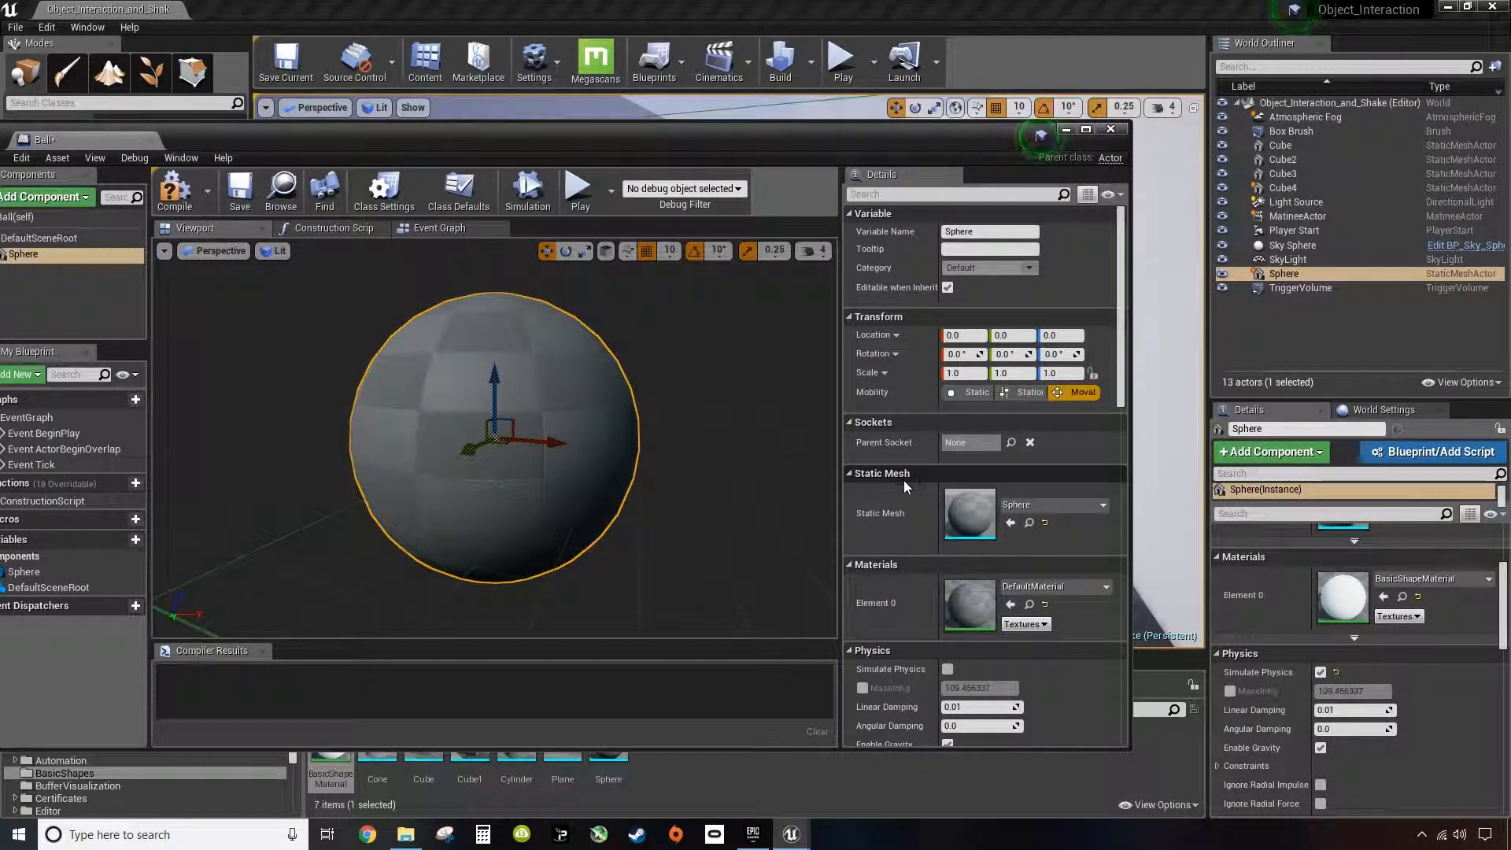
pyautogui.click(1010, 604)
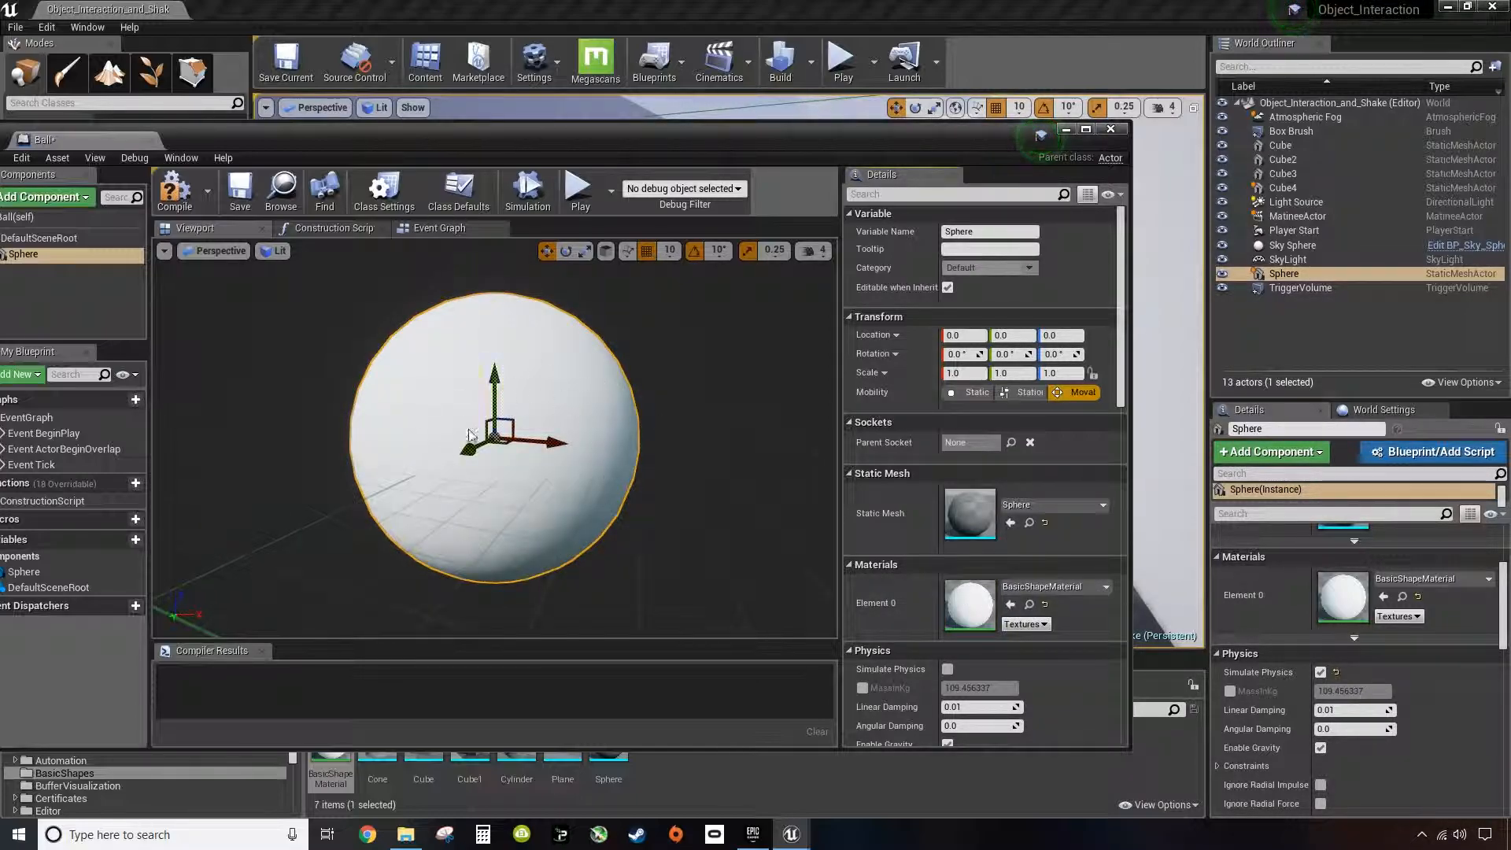
pyautogui.click(177, 187)
pyautogui.moveTo(295, 136); pyautogui.dragTo(530, 136)
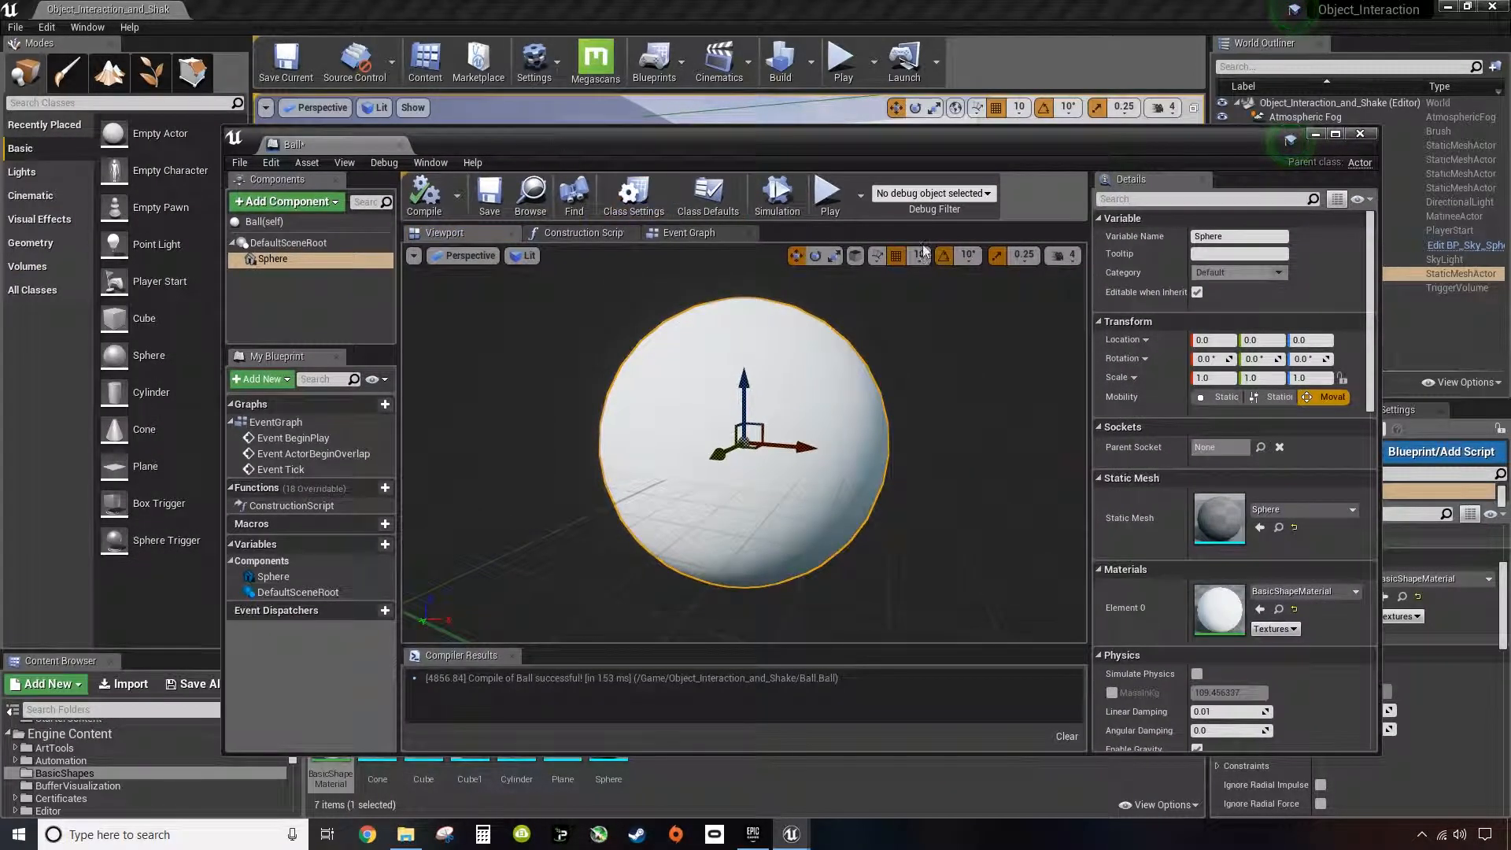
pyautogui.click(1368, 135)
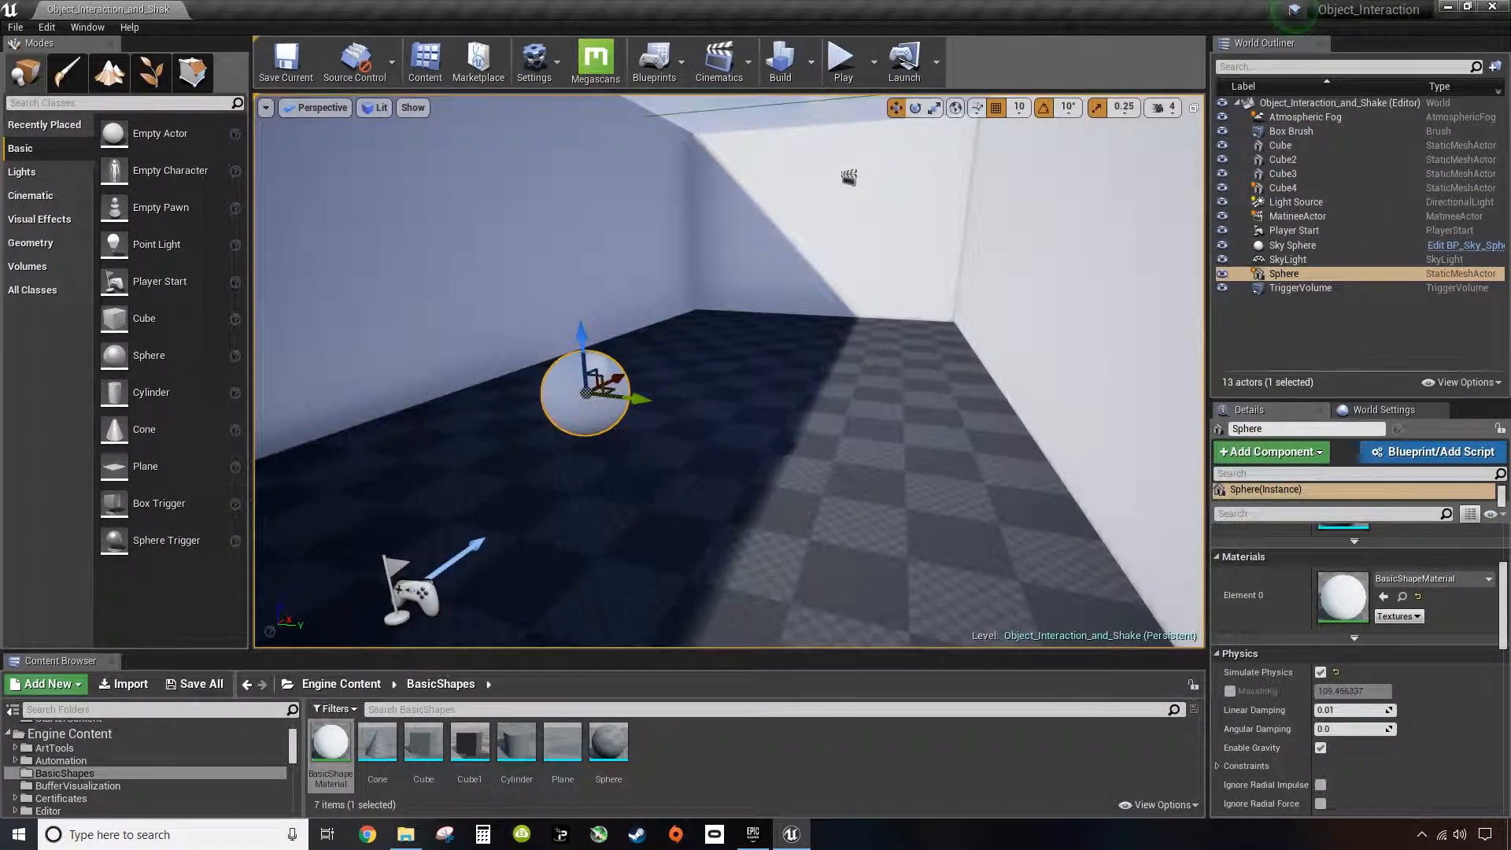
# Step: Replace the sphere in the level with an instance of the Ball blueprint from the Object_Interaction_and_Shake folder
pyautogui.press('Delete')
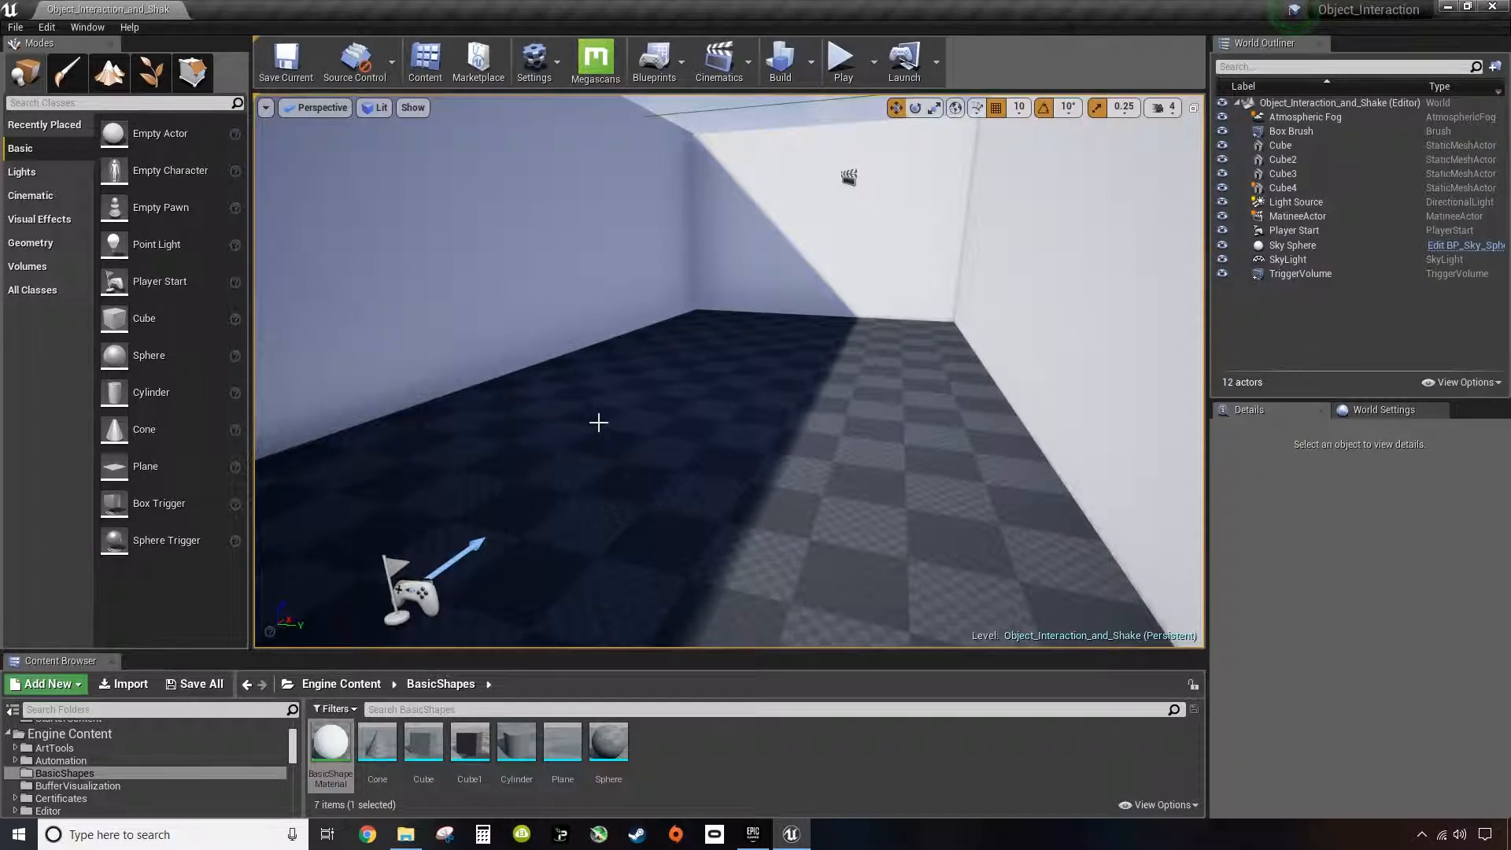
pyautogui.scroll(3, 79, 767)
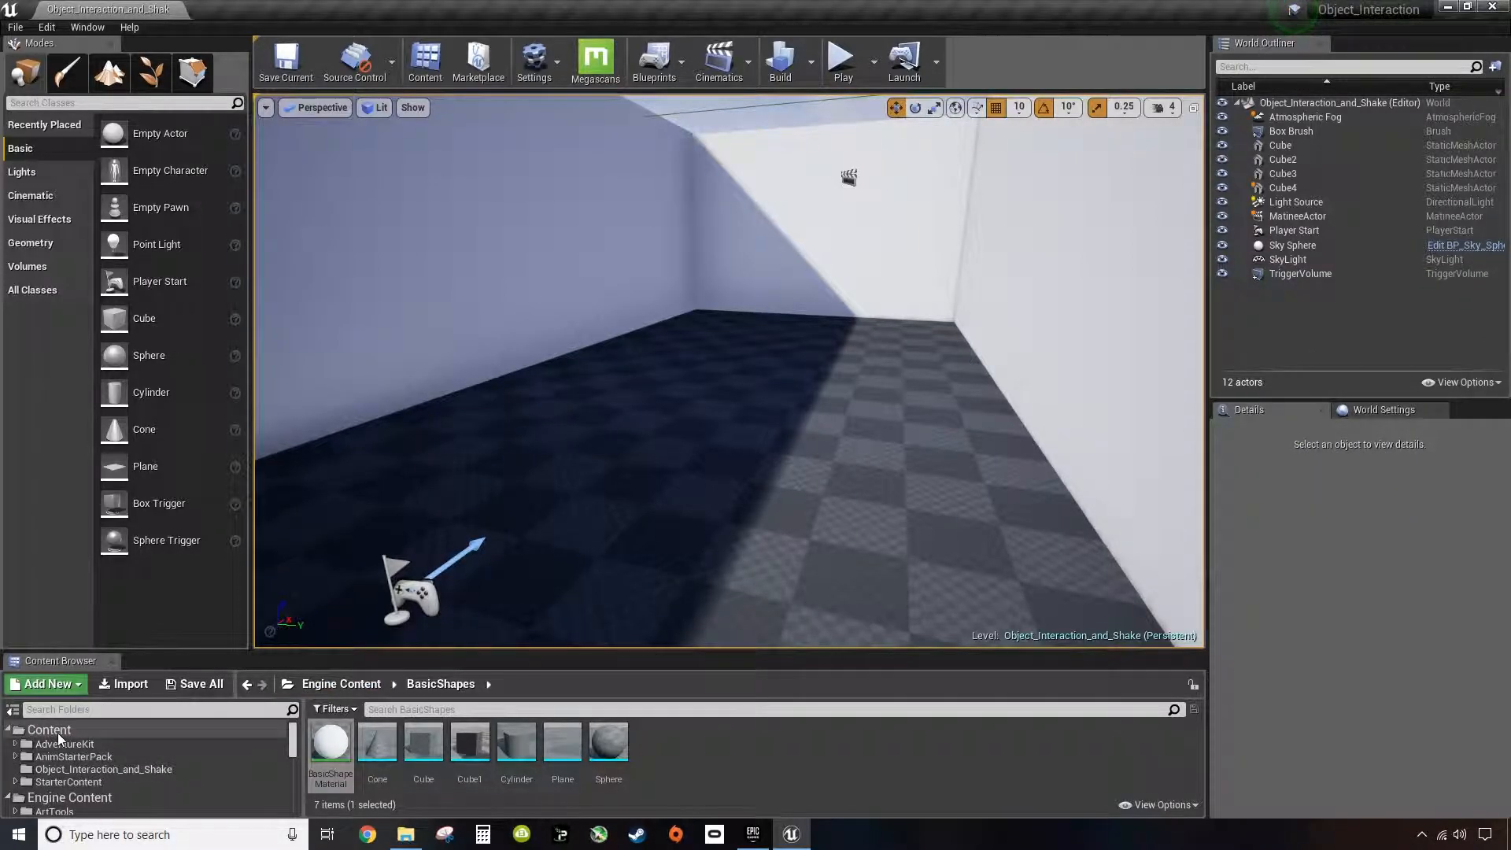
pyautogui.click(103, 769)
pyautogui.moveTo(331, 744); pyautogui.dragTo(608, 337)
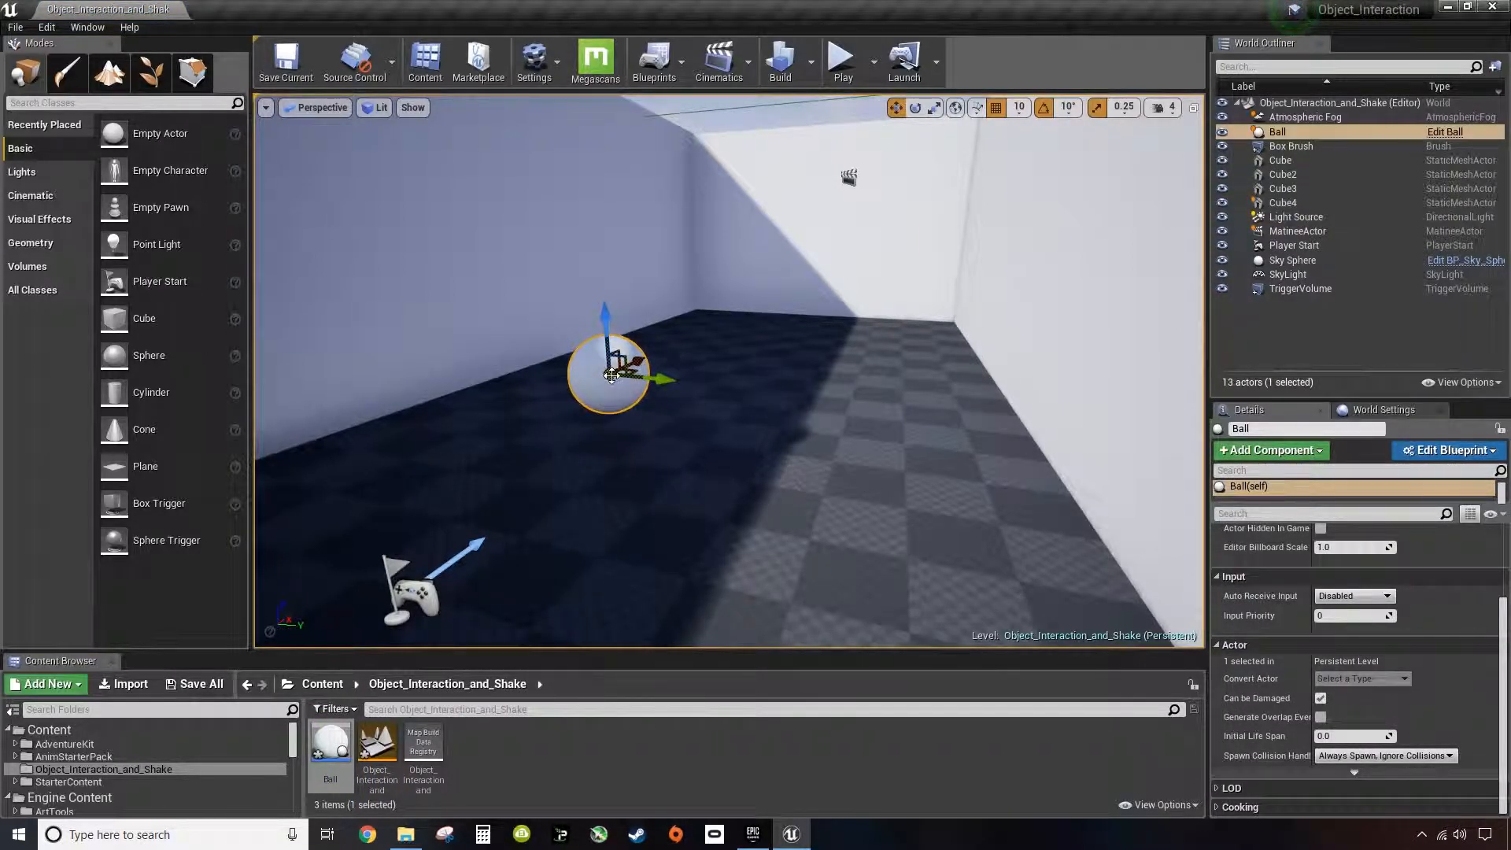
# Step: Play the level, walk the character into the ball to test its collision, and stop the session
pyautogui.click(842, 61)
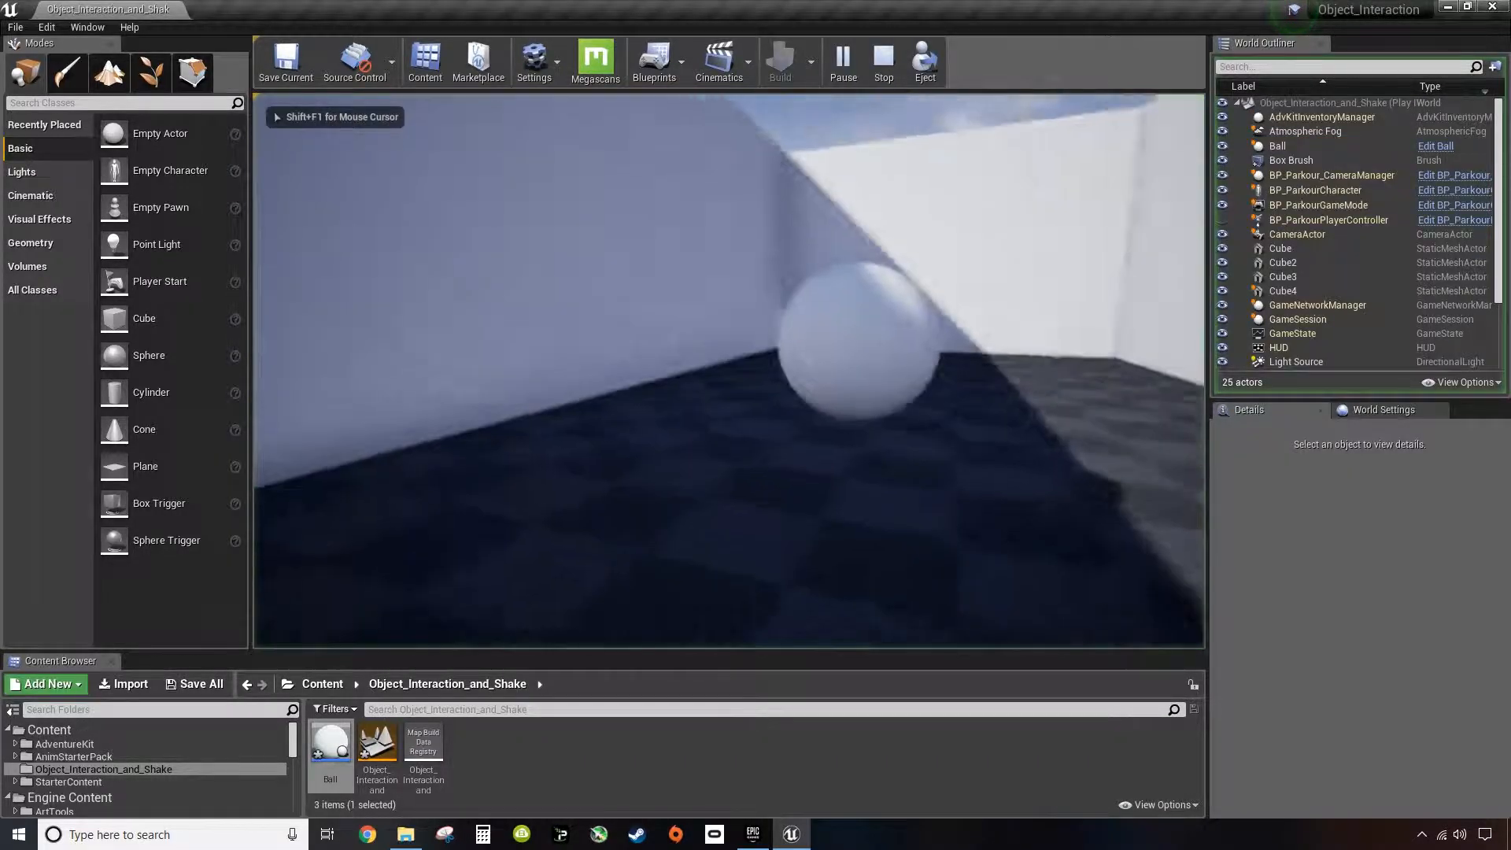
pyautogui.press('w')
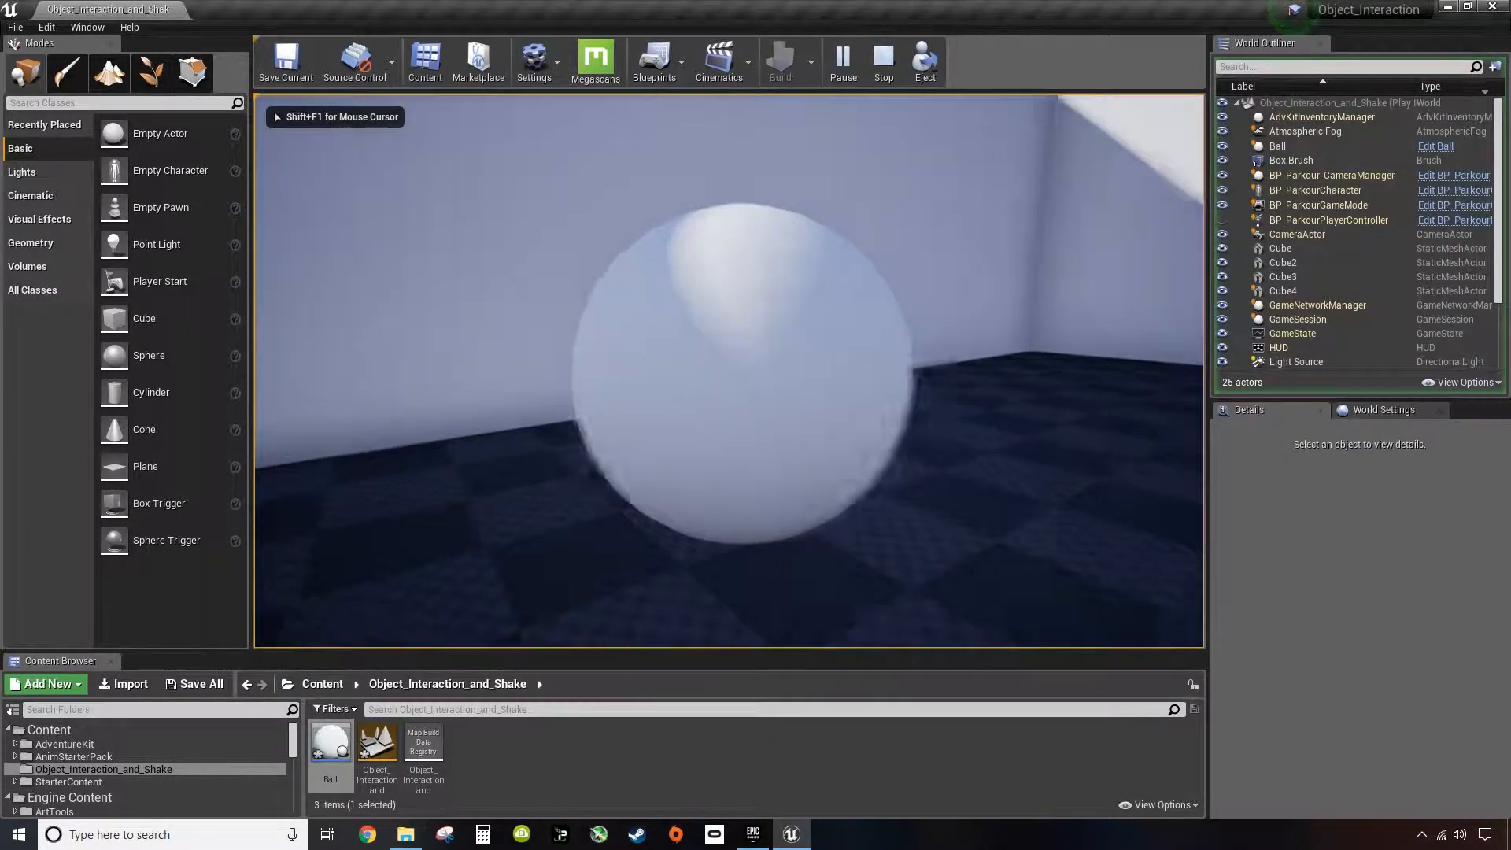
pyautogui.press('w')
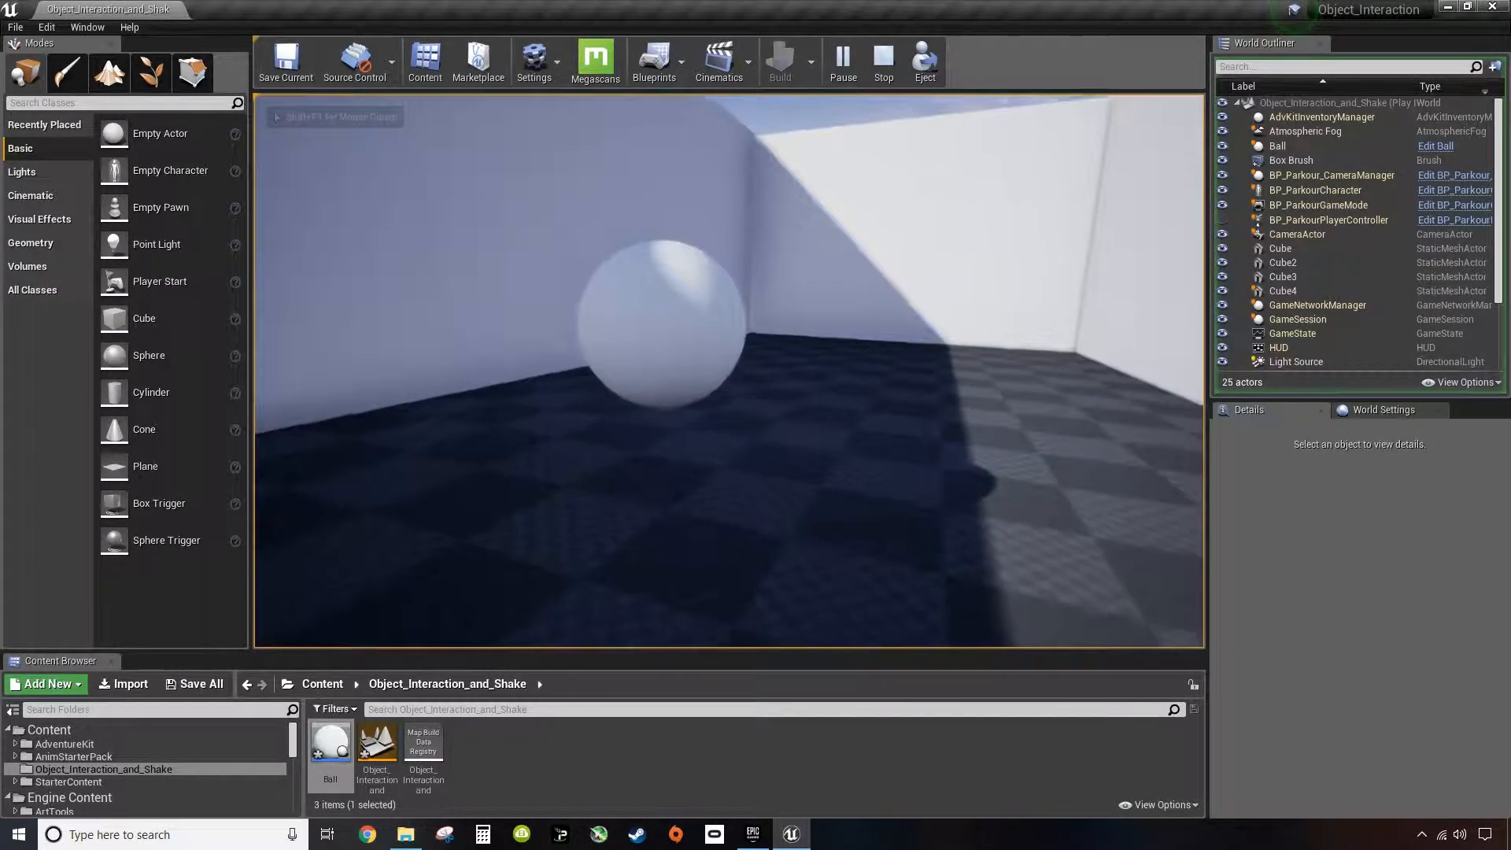
pyautogui.press('w')
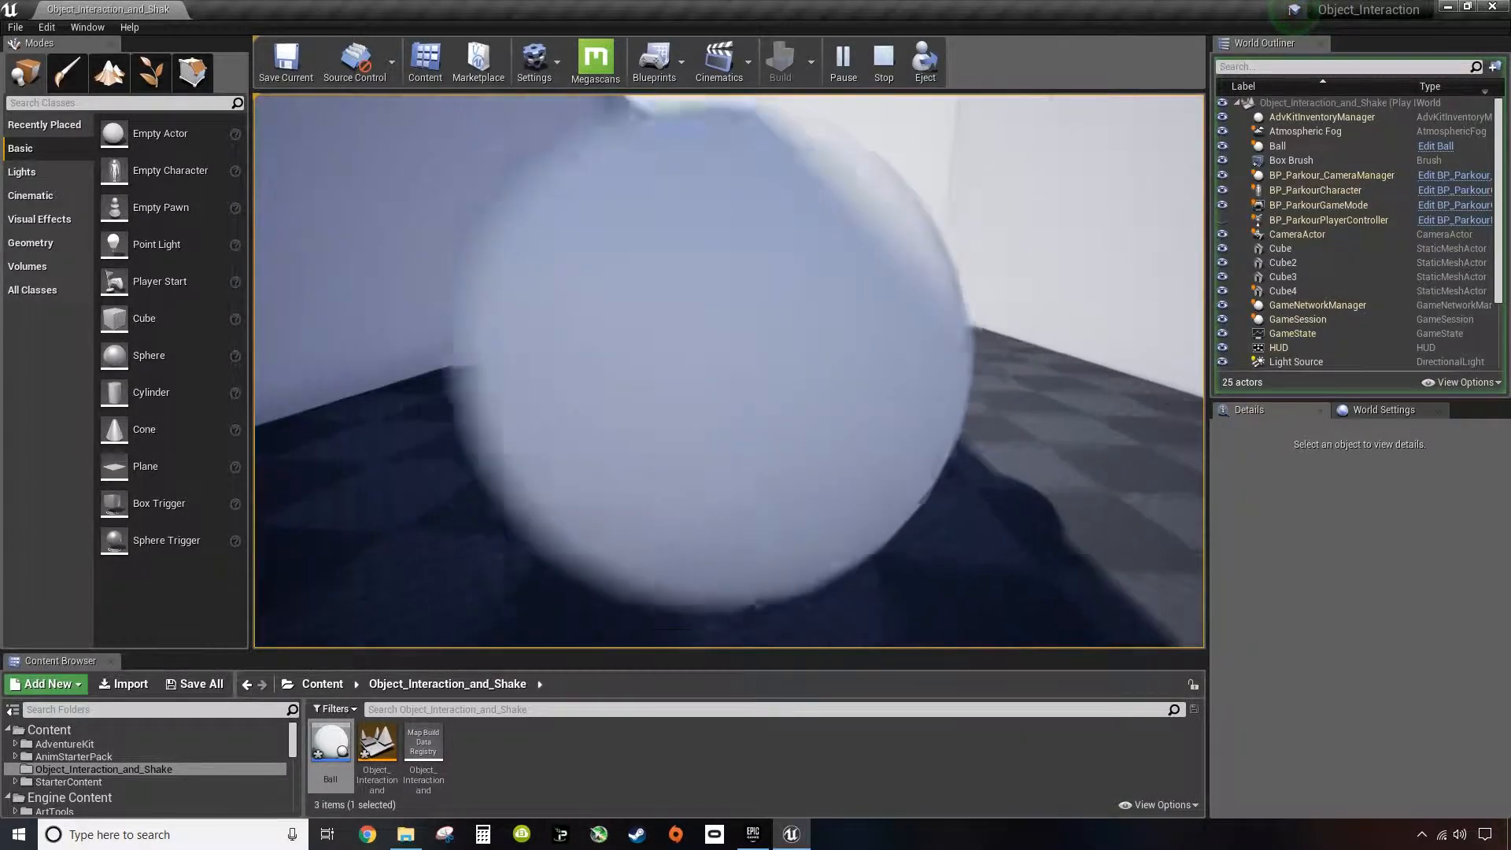
pyautogui.press('w')
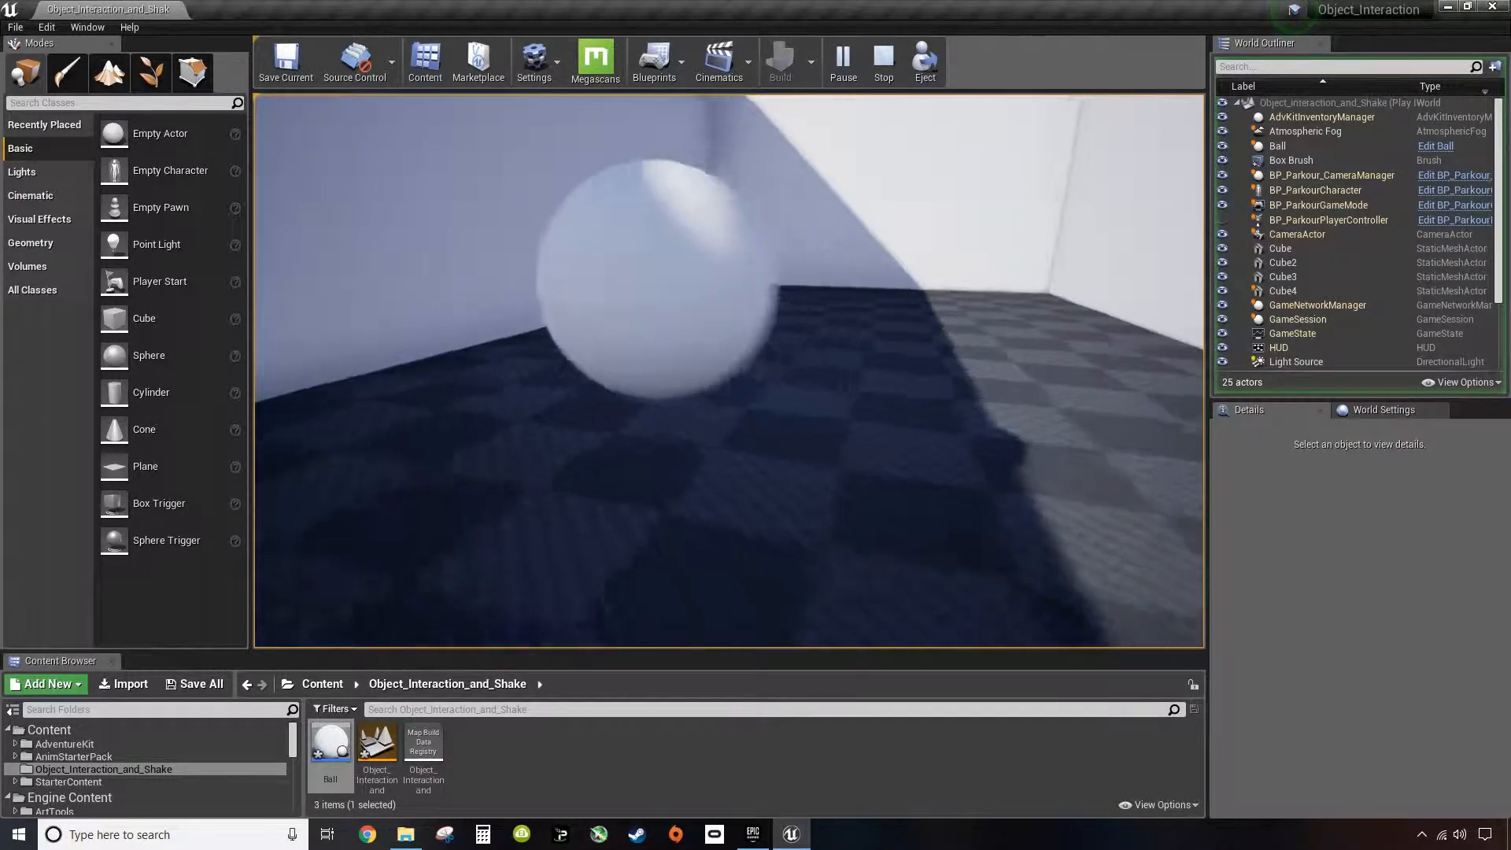
pyautogui.press('Escape')
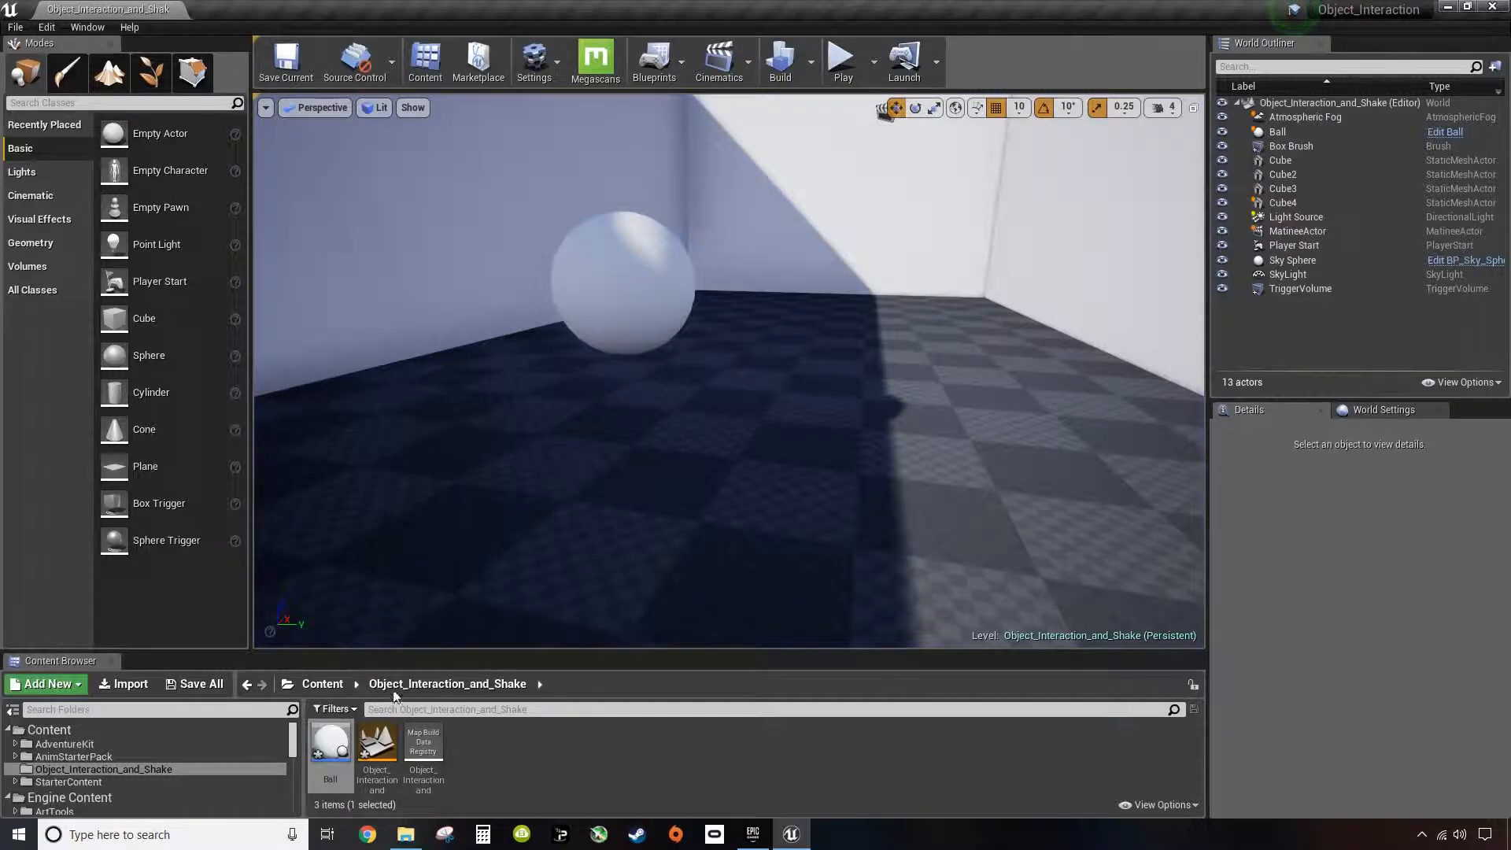
# Step: Enable Simulate Physics on the Sphere component of the Ball blueprint, compile the blueprint and close its editor
pyautogui.doubleClick(329, 744)
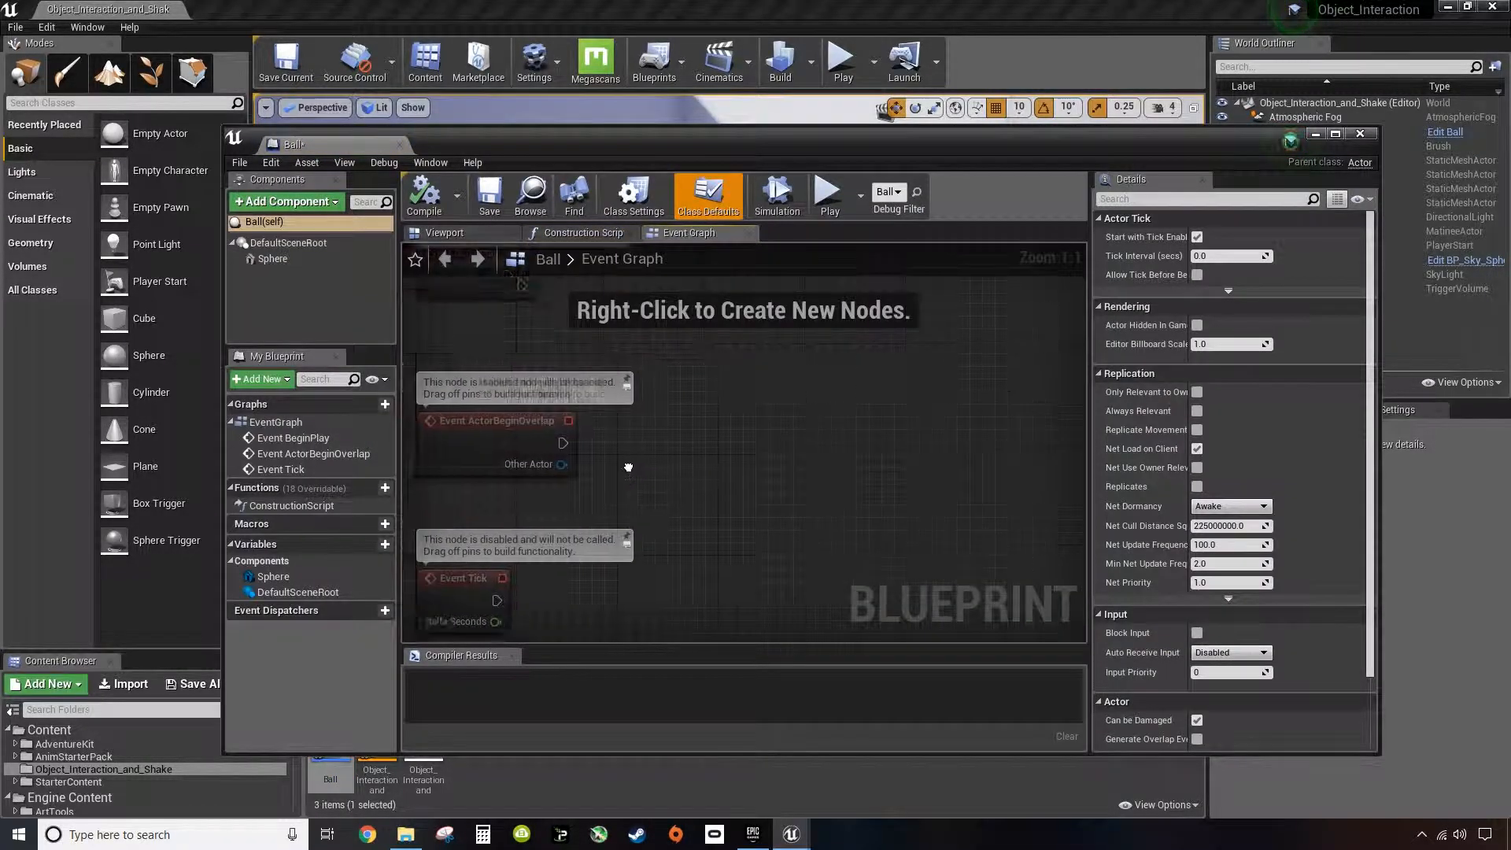
pyautogui.click(446, 233)
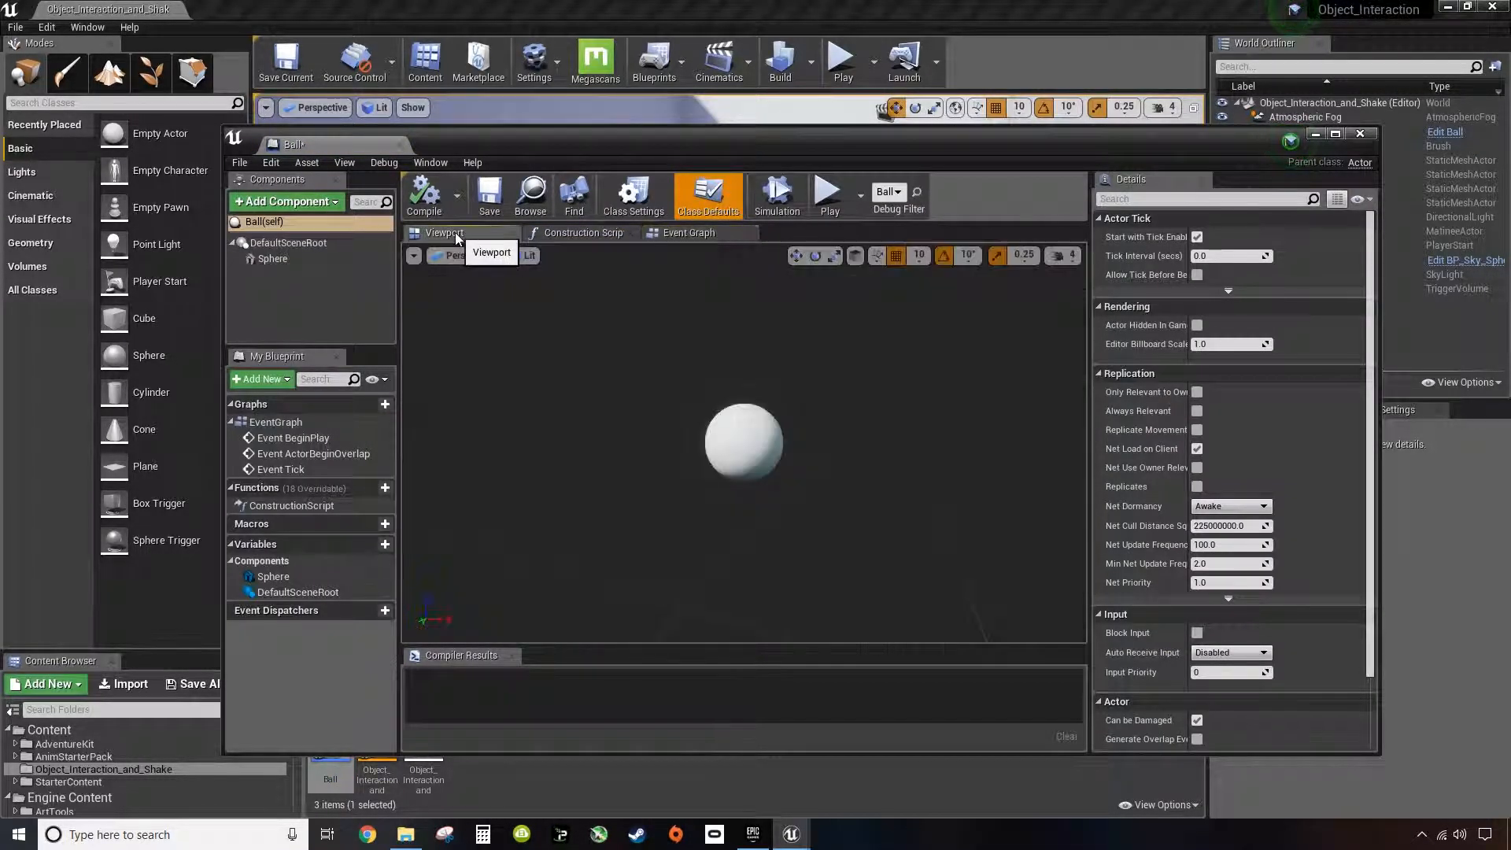
pyautogui.click(721, 435)
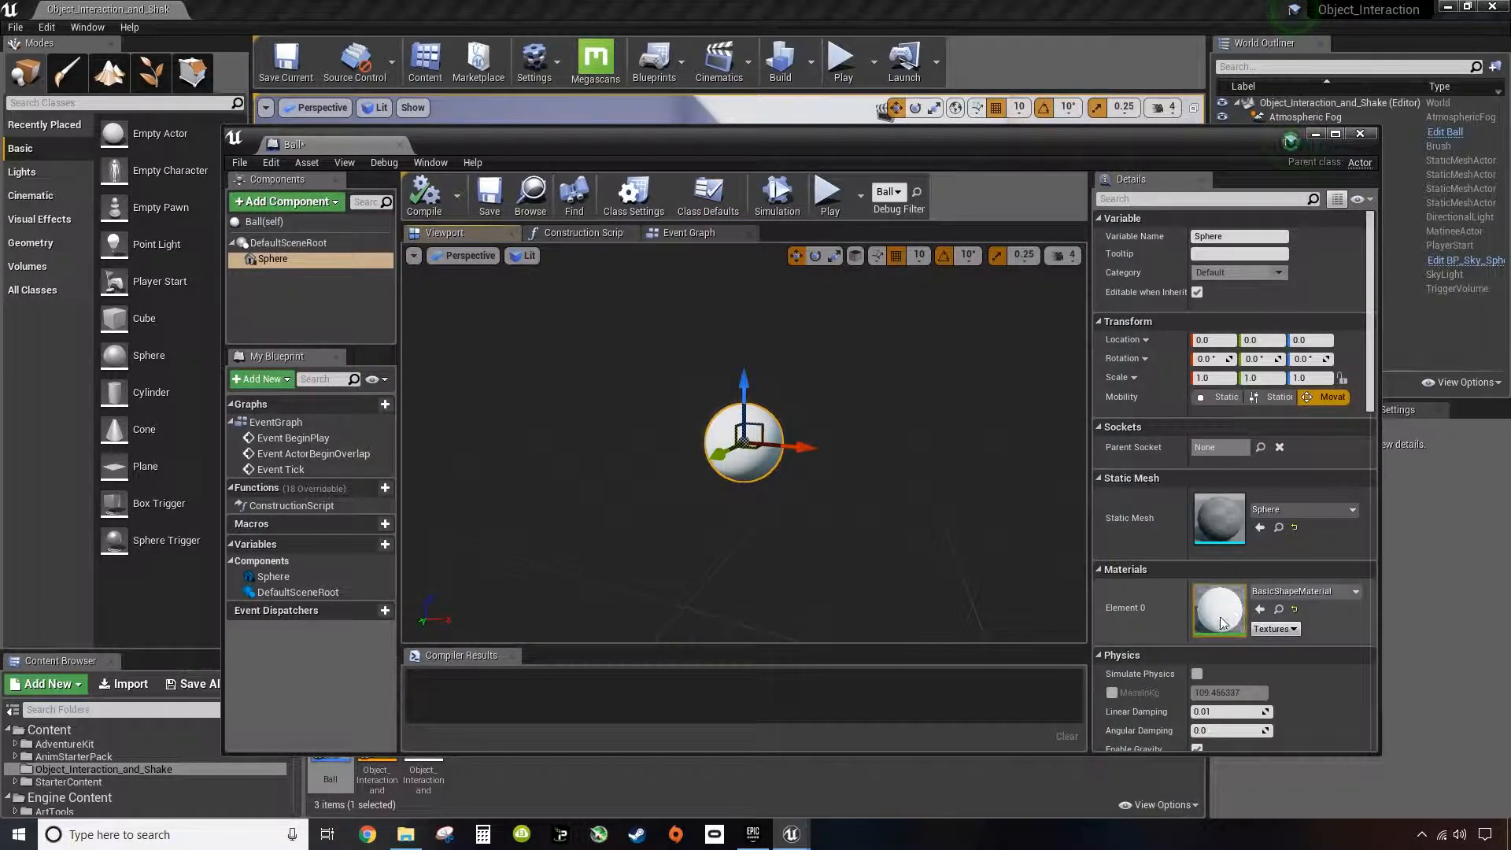
pyautogui.scroll(-3, 1248, 607)
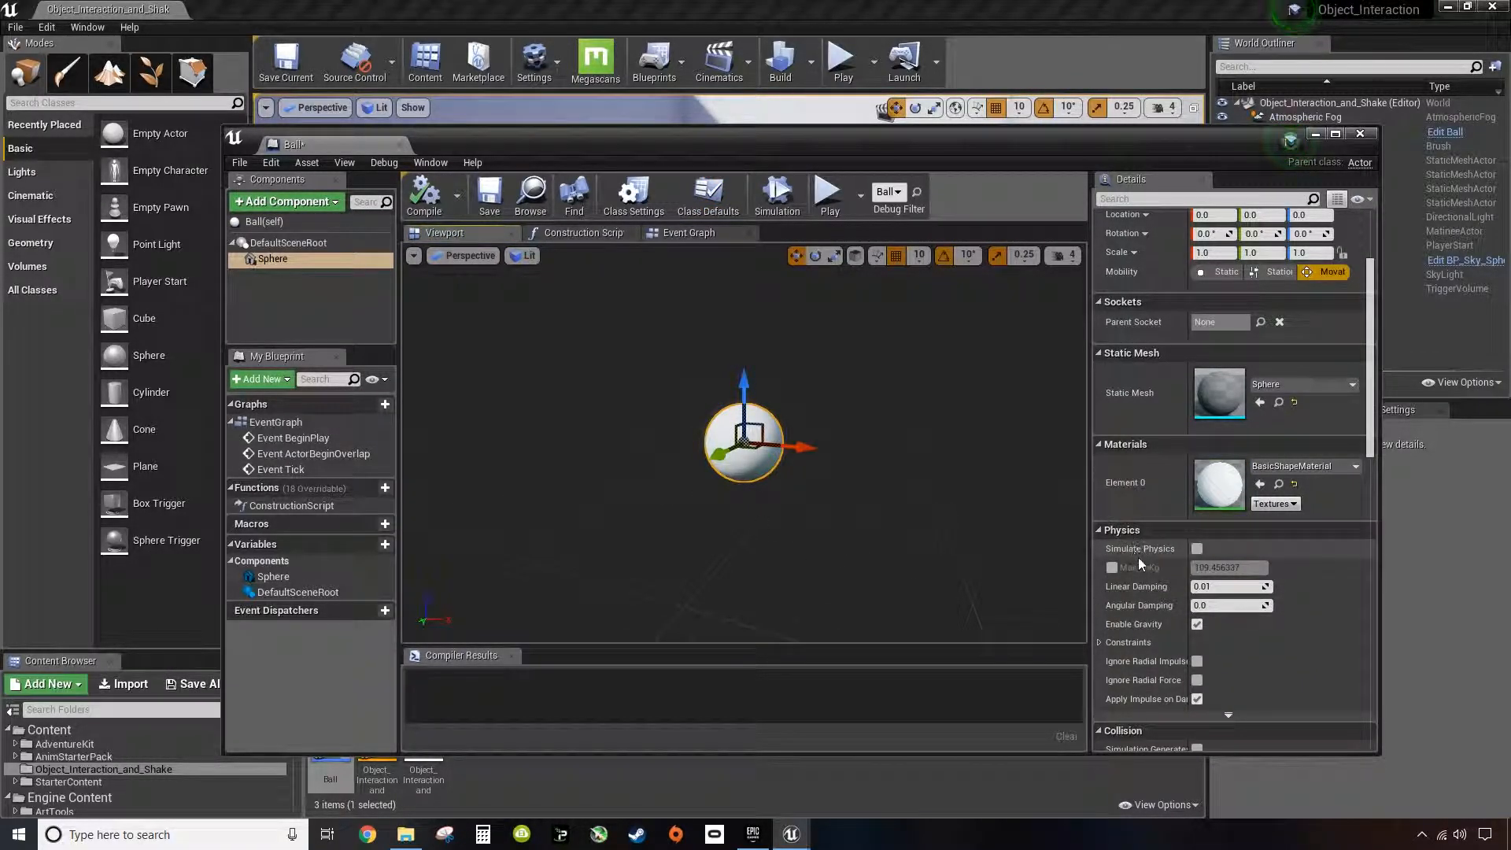
pyautogui.click(1197, 549)
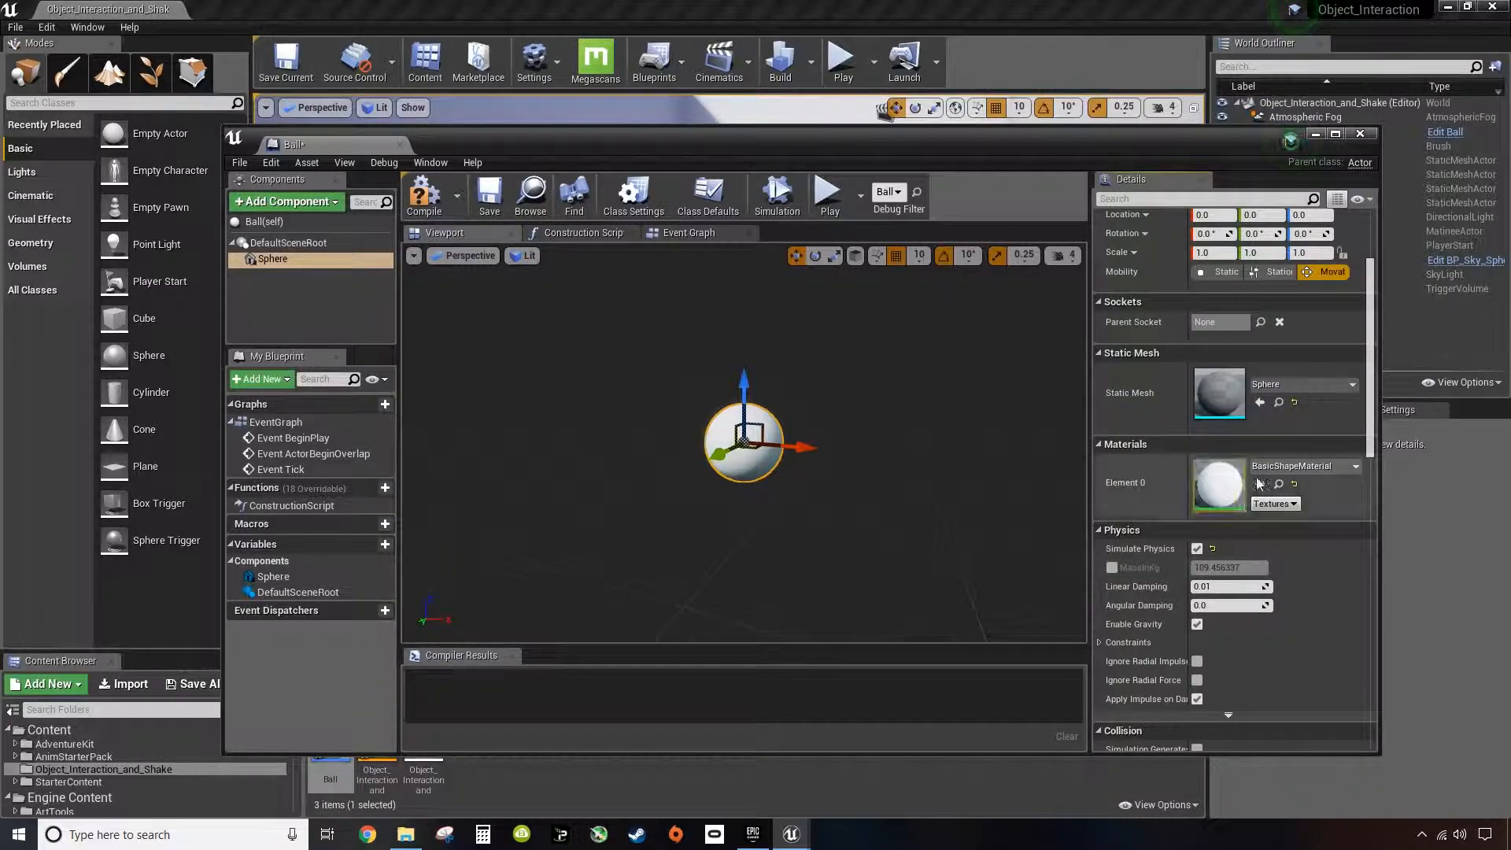
pyautogui.click(425, 197)
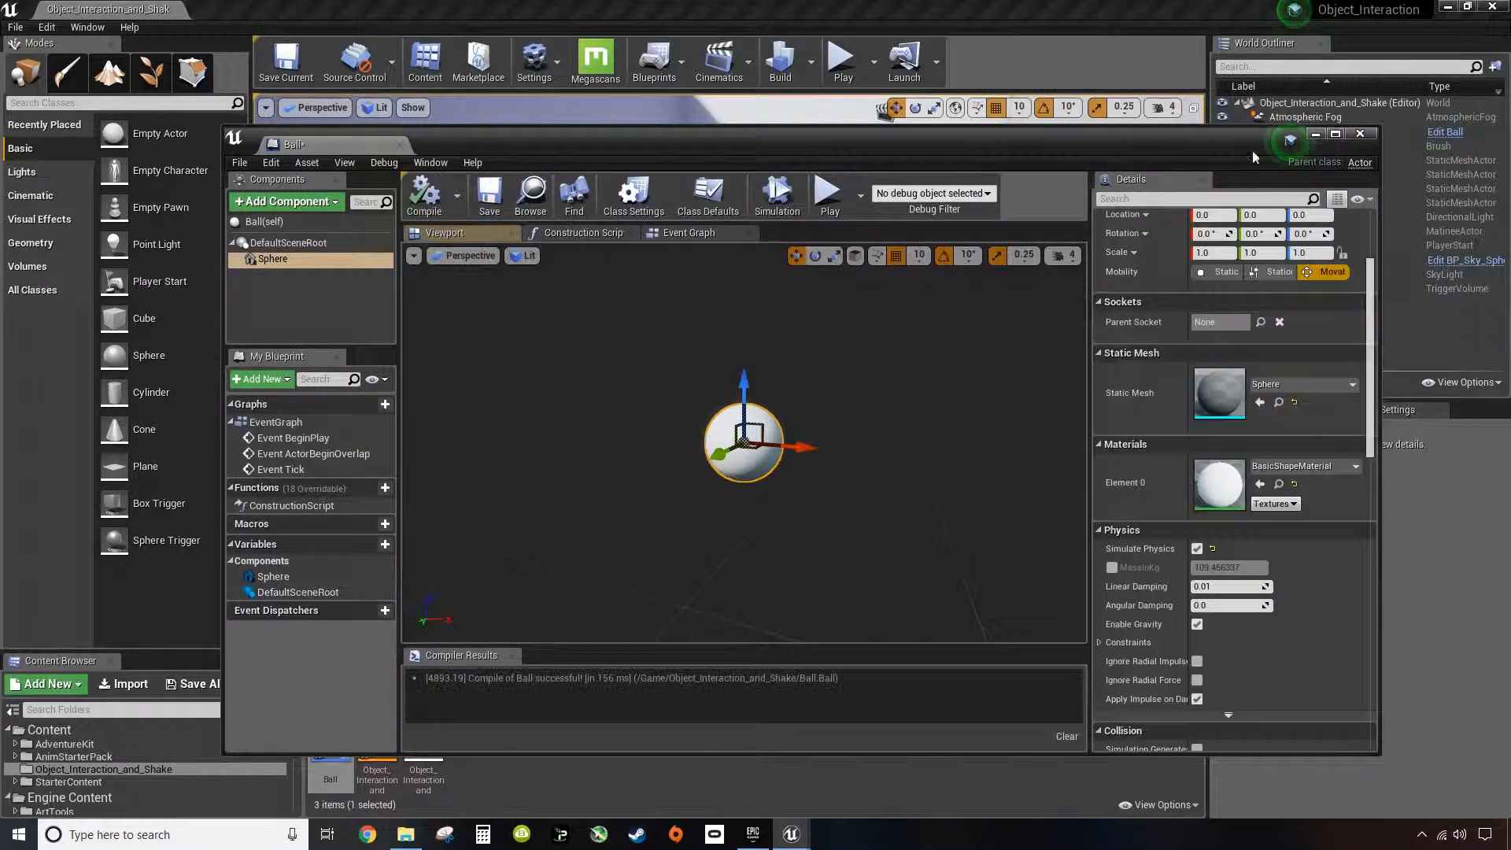
pyautogui.click(1369, 135)
# Step: Play the level, walk the character into the ball to test pushing it across the room, and stop the session
pyautogui.moveTo(770, 371); pyautogui.dragTo(728, 417, button='right')
pyautogui.press('s')
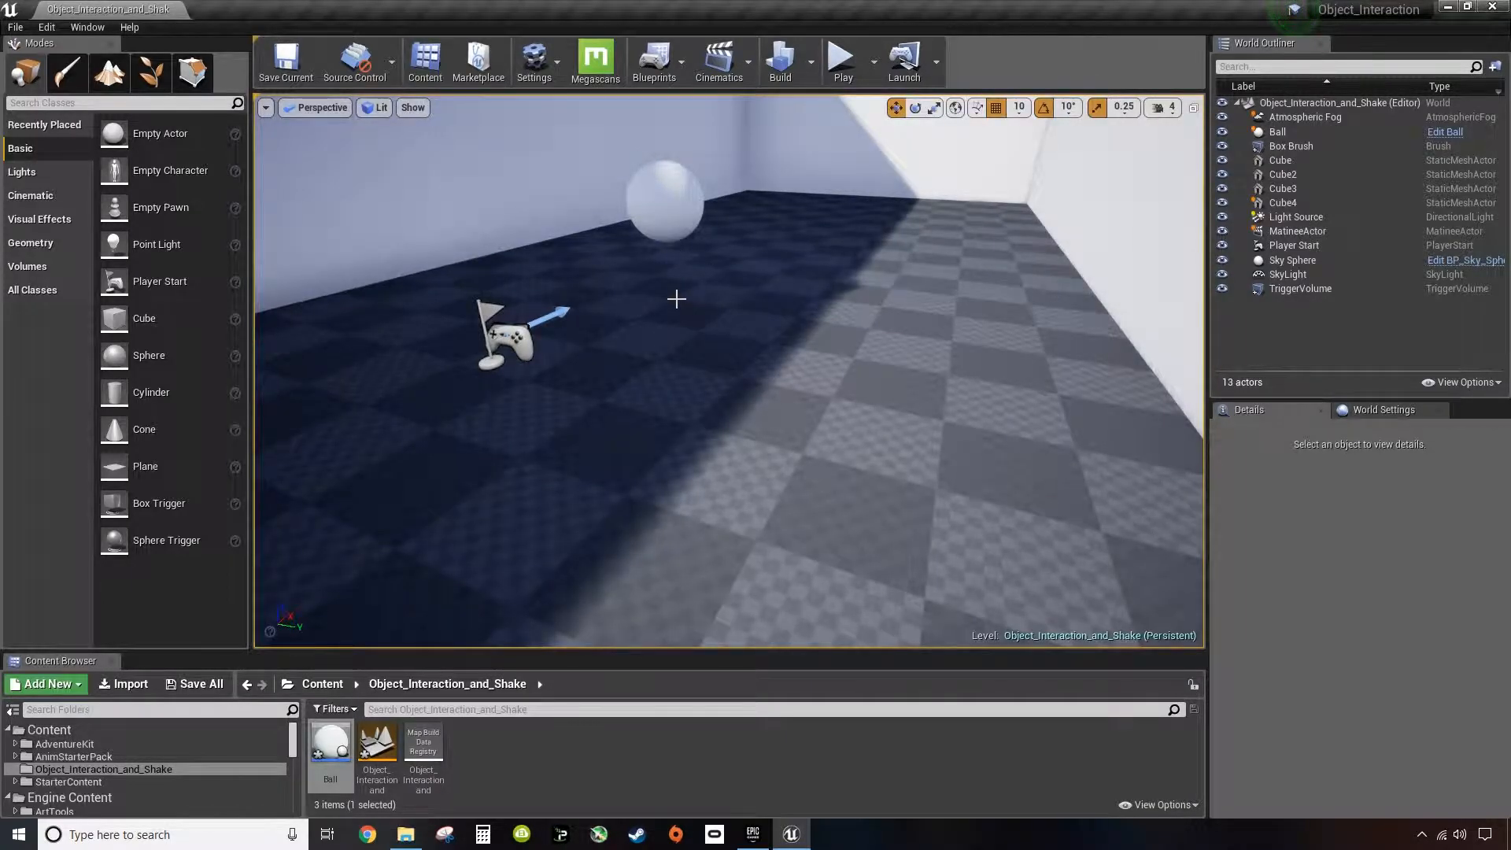
pyautogui.moveTo(871, 175); pyautogui.dragTo(795, 263, button='right')
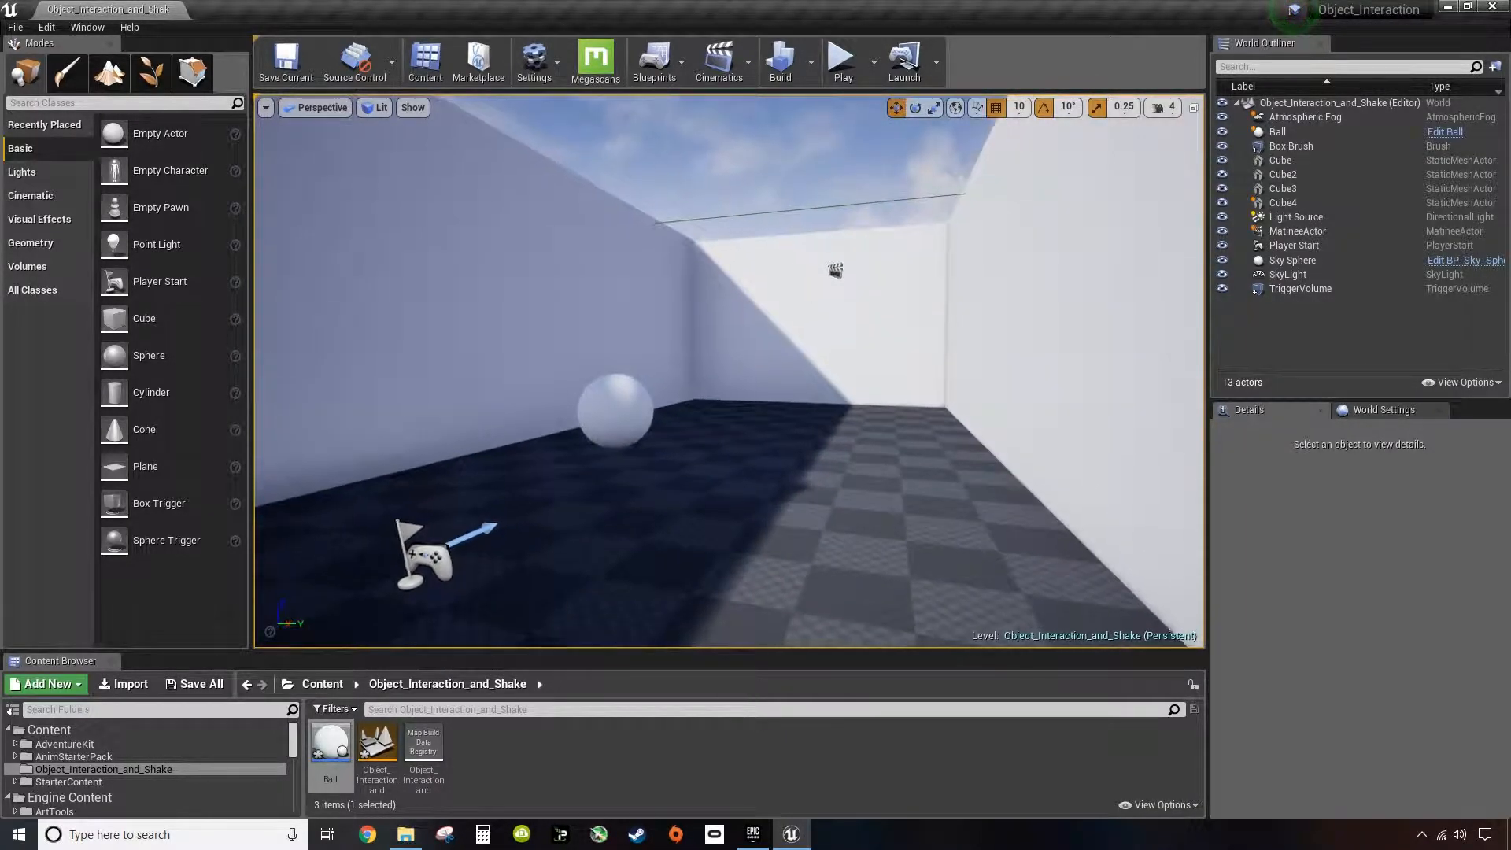
pyautogui.click(843, 63)
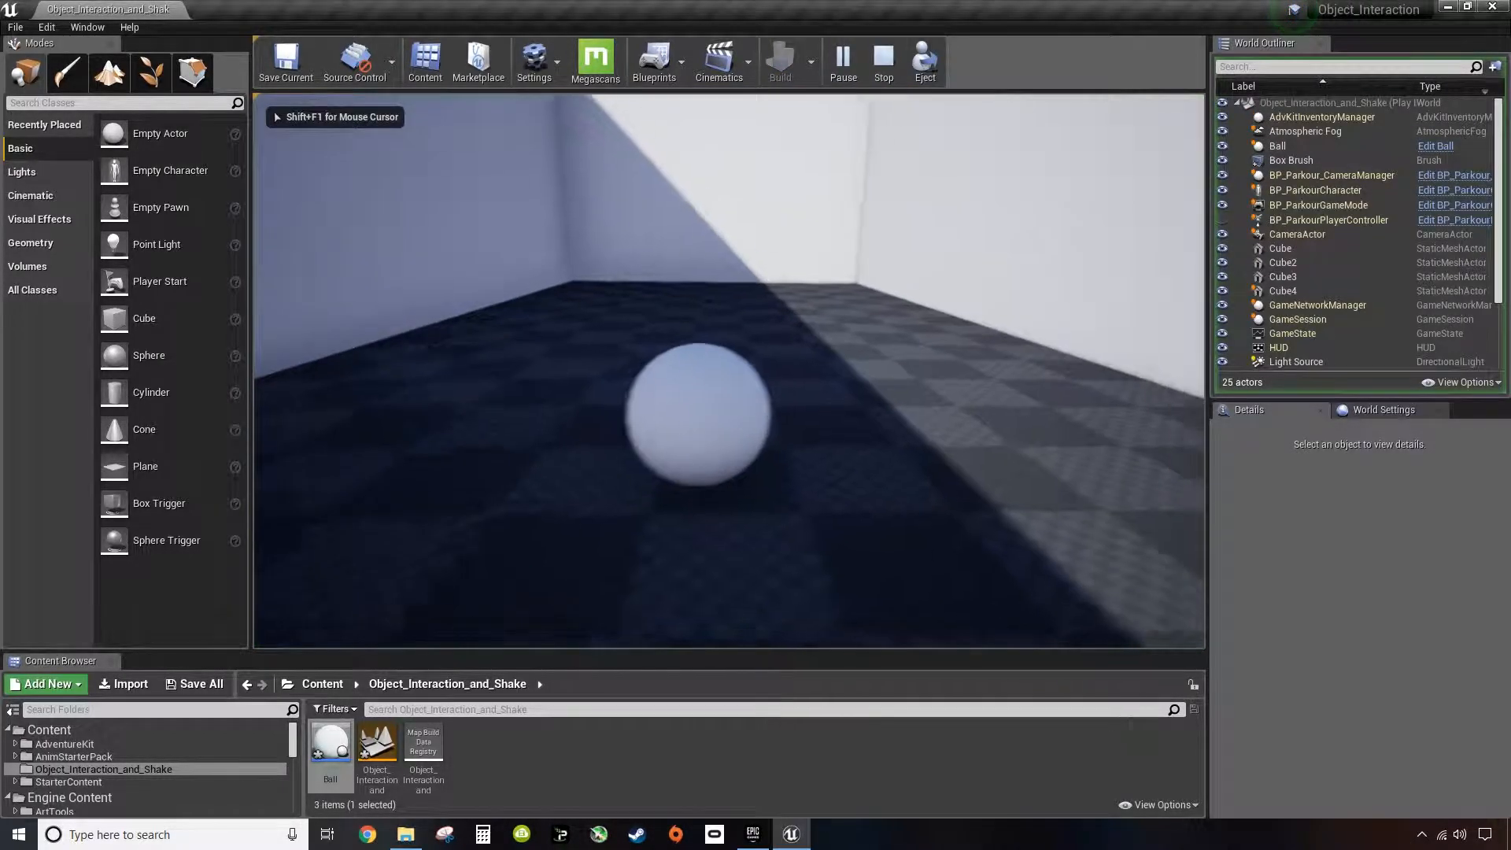
pyautogui.press('w')
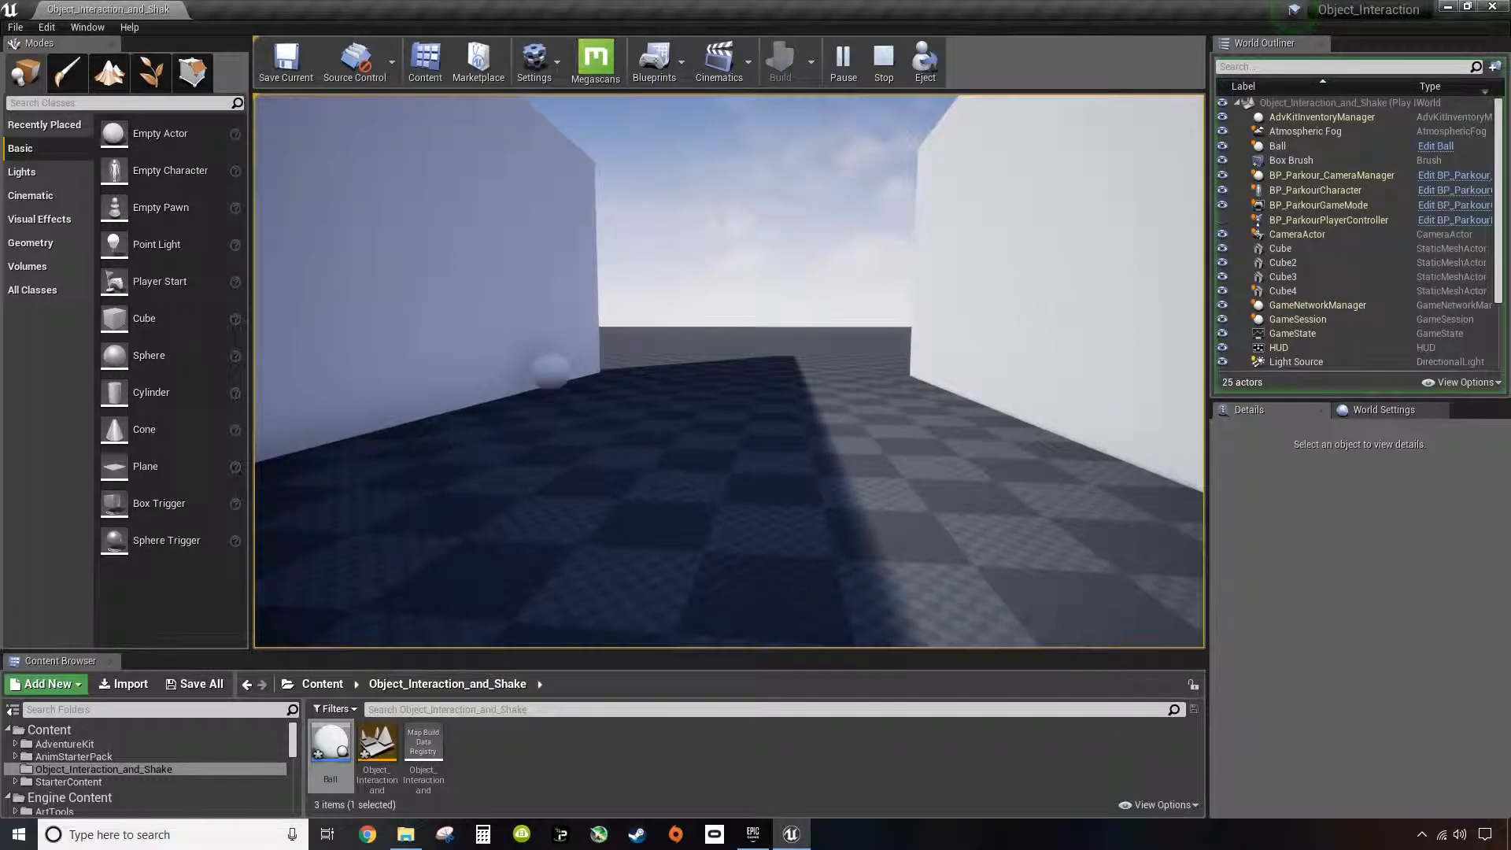
pyautogui.press('Escape')
pyautogui.moveTo(719, 450); pyautogui.dragTo(772, 458, button='right')
pyautogui.press('s')
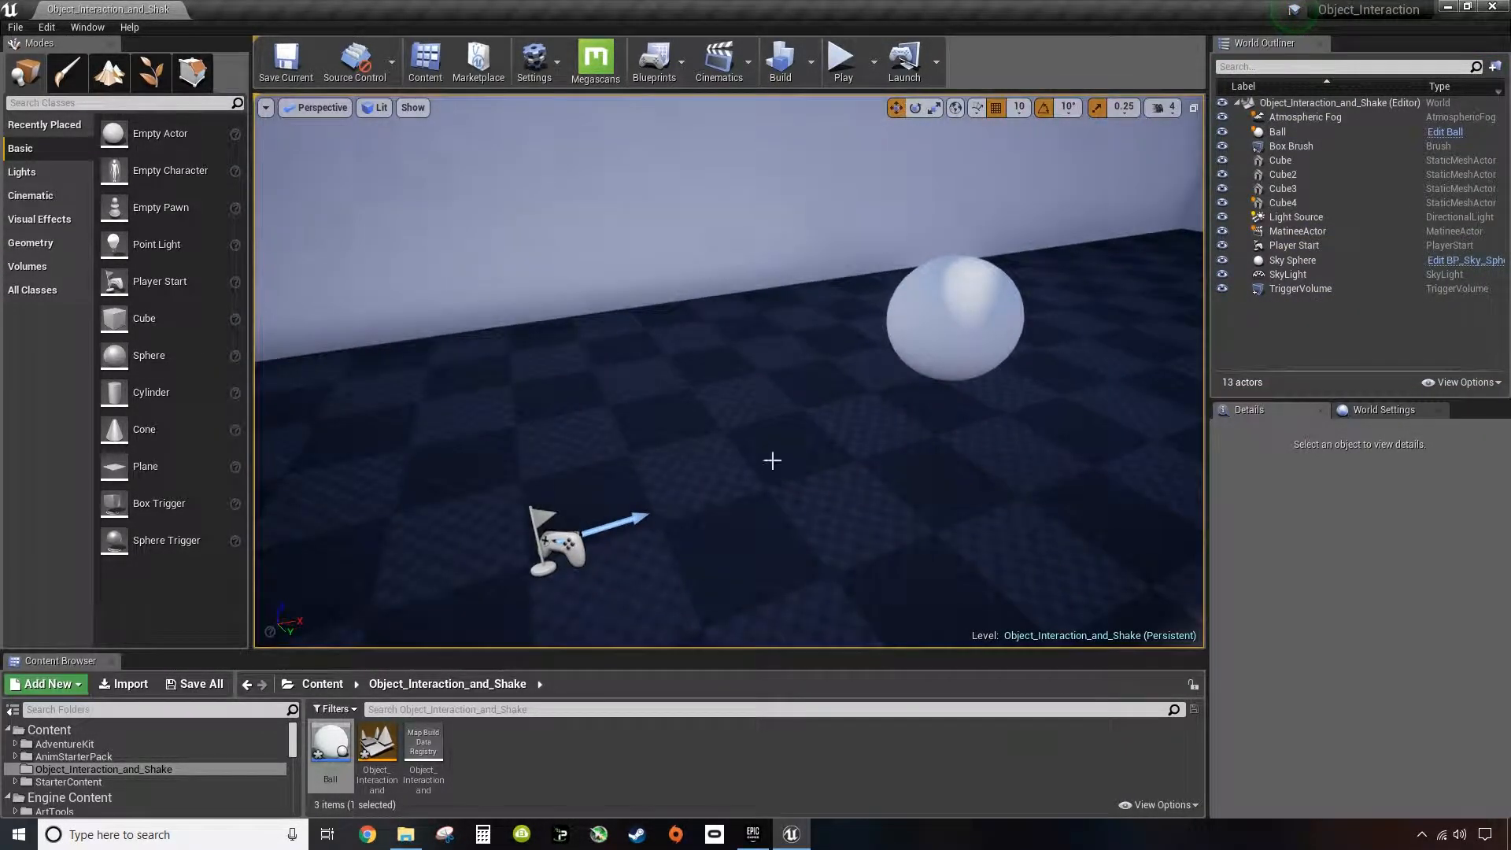
pyautogui.moveTo(597, 570); pyautogui.dragTo(589, 576, button='right')
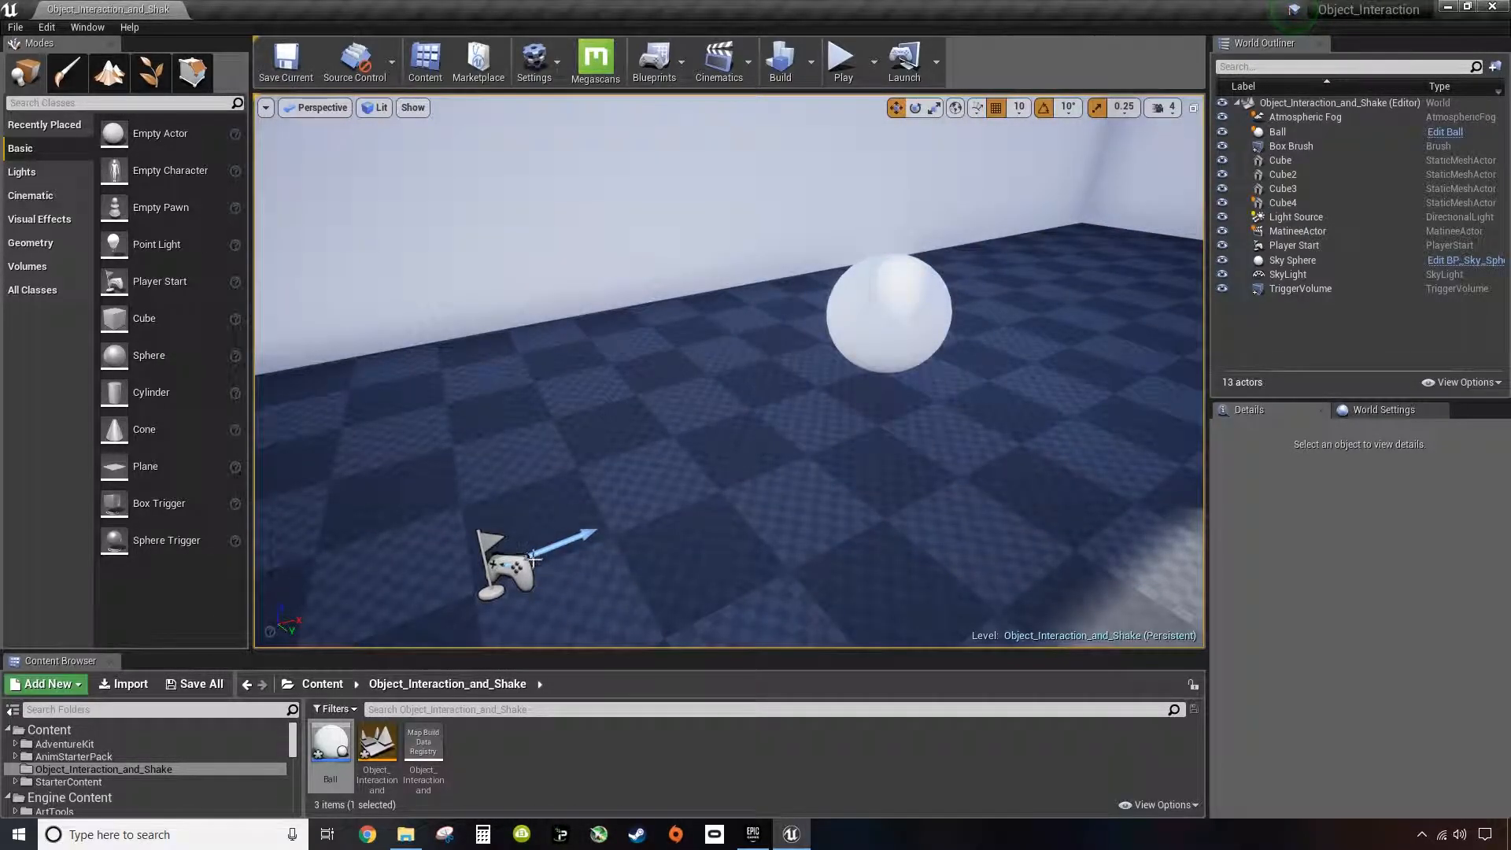
pyautogui.moveTo(591, 568); pyautogui.dragTo(709, 521, button='right')
pyautogui.press('s')
pyautogui.moveTo(716, 296); pyautogui.dragTo(682, 398, button='right')
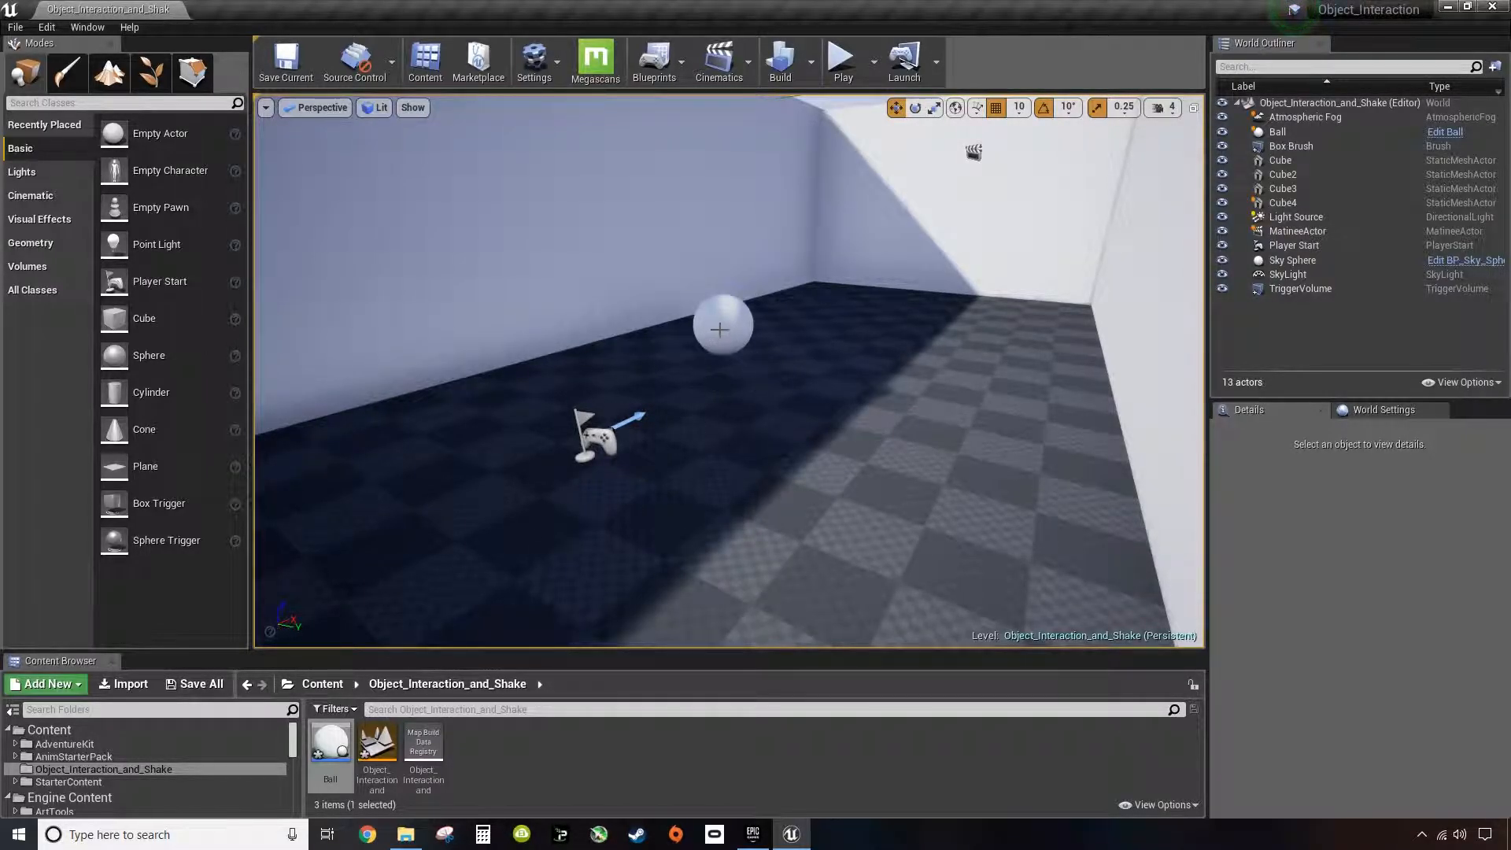
pyautogui.moveTo(621, 435); pyautogui.dragTo(616, 370, button='right')
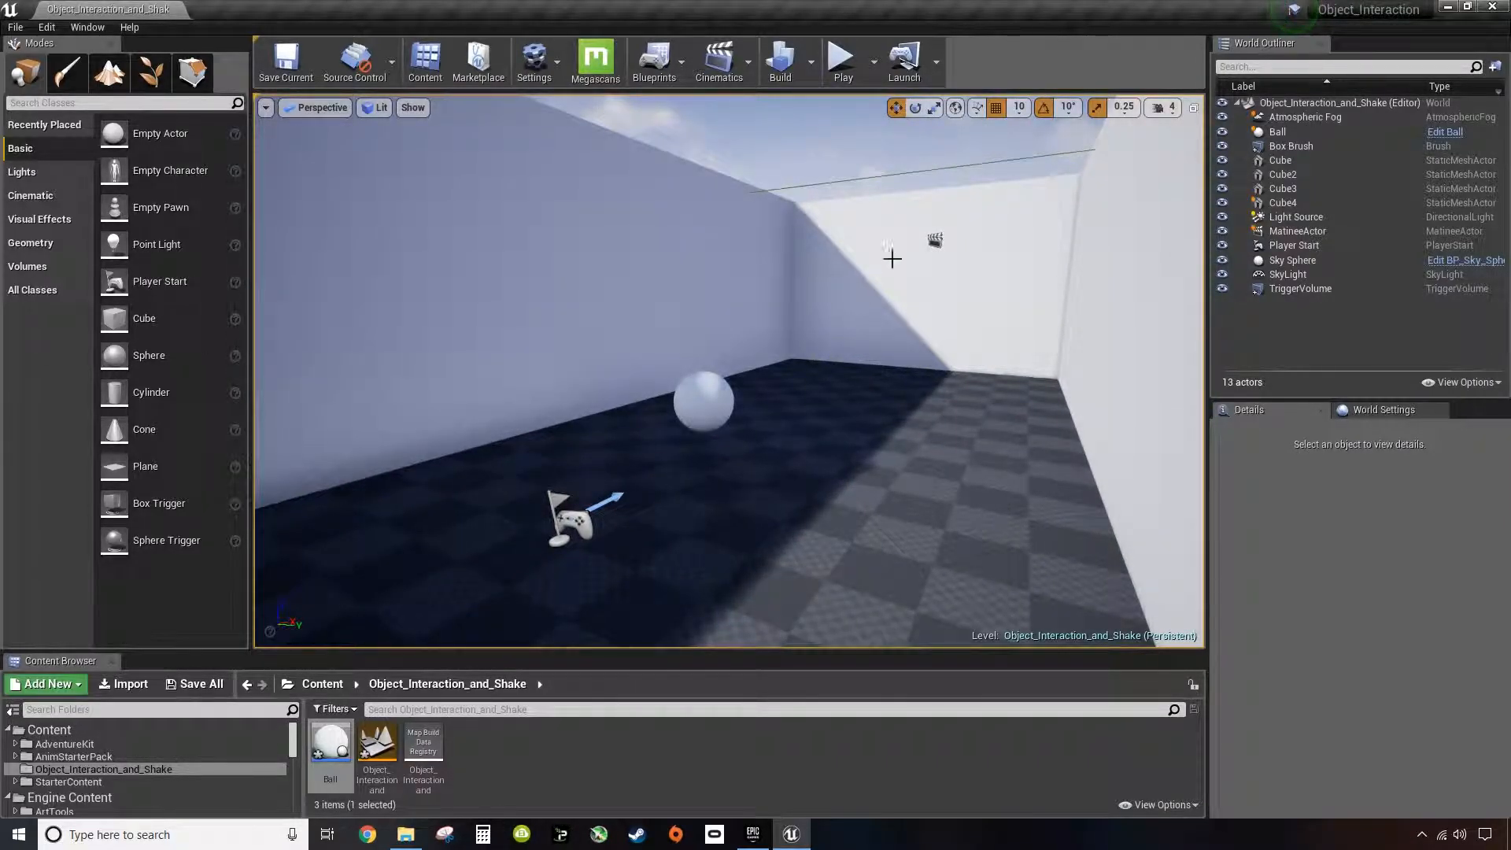
# Step: Select the TriggerVolume at the far end of the room, expand its Collision Presets and set the preset to Custom
pyautogui.click(893, 172)
pyautogui.moveTo(859, 400); pyautogui.dragTo(920, 397, button='right')
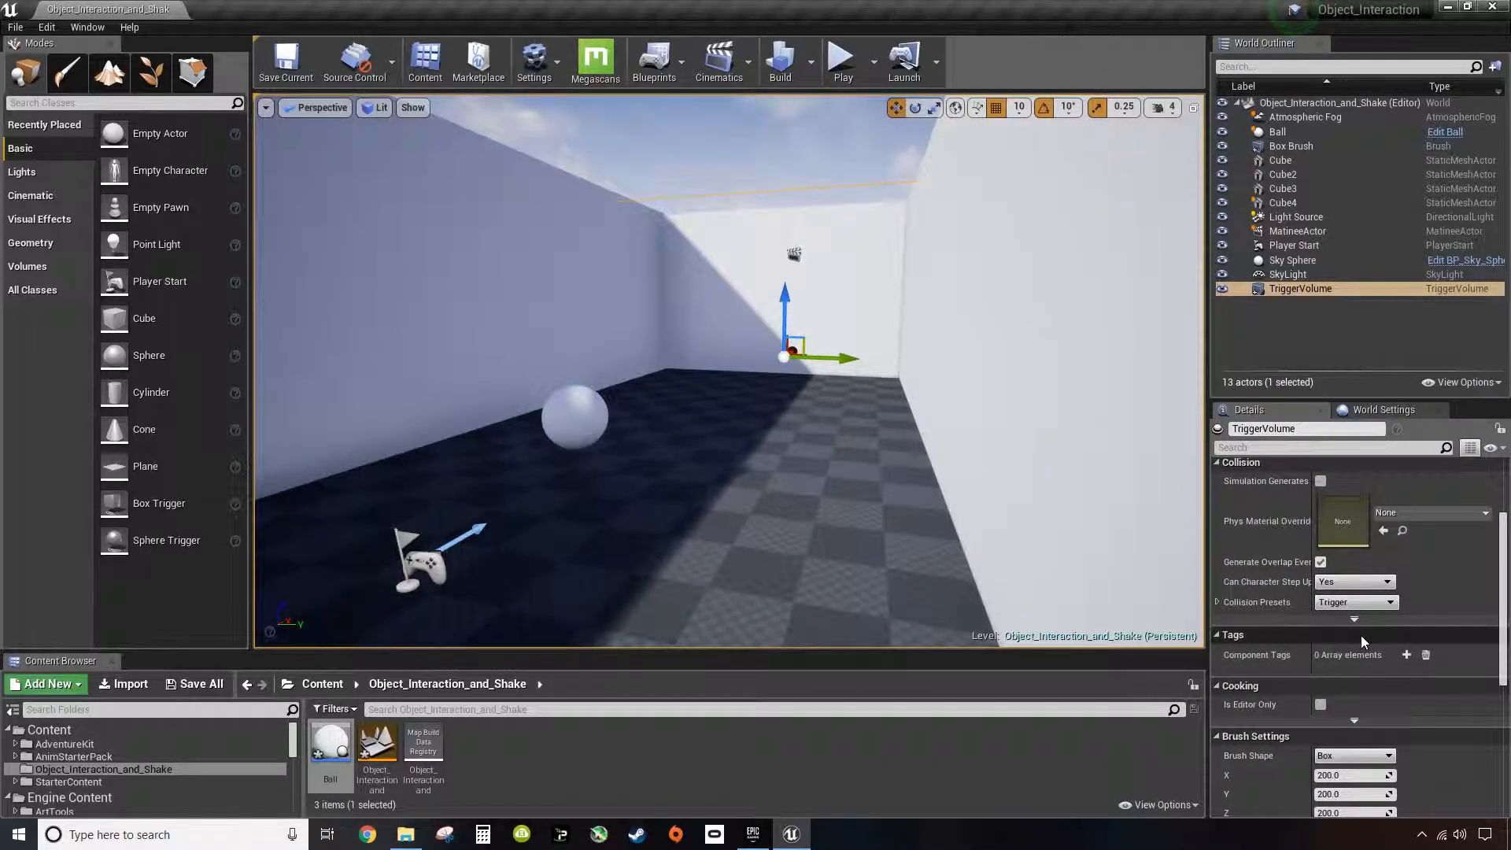
pyautogui.scroll(3, 1330, 614)
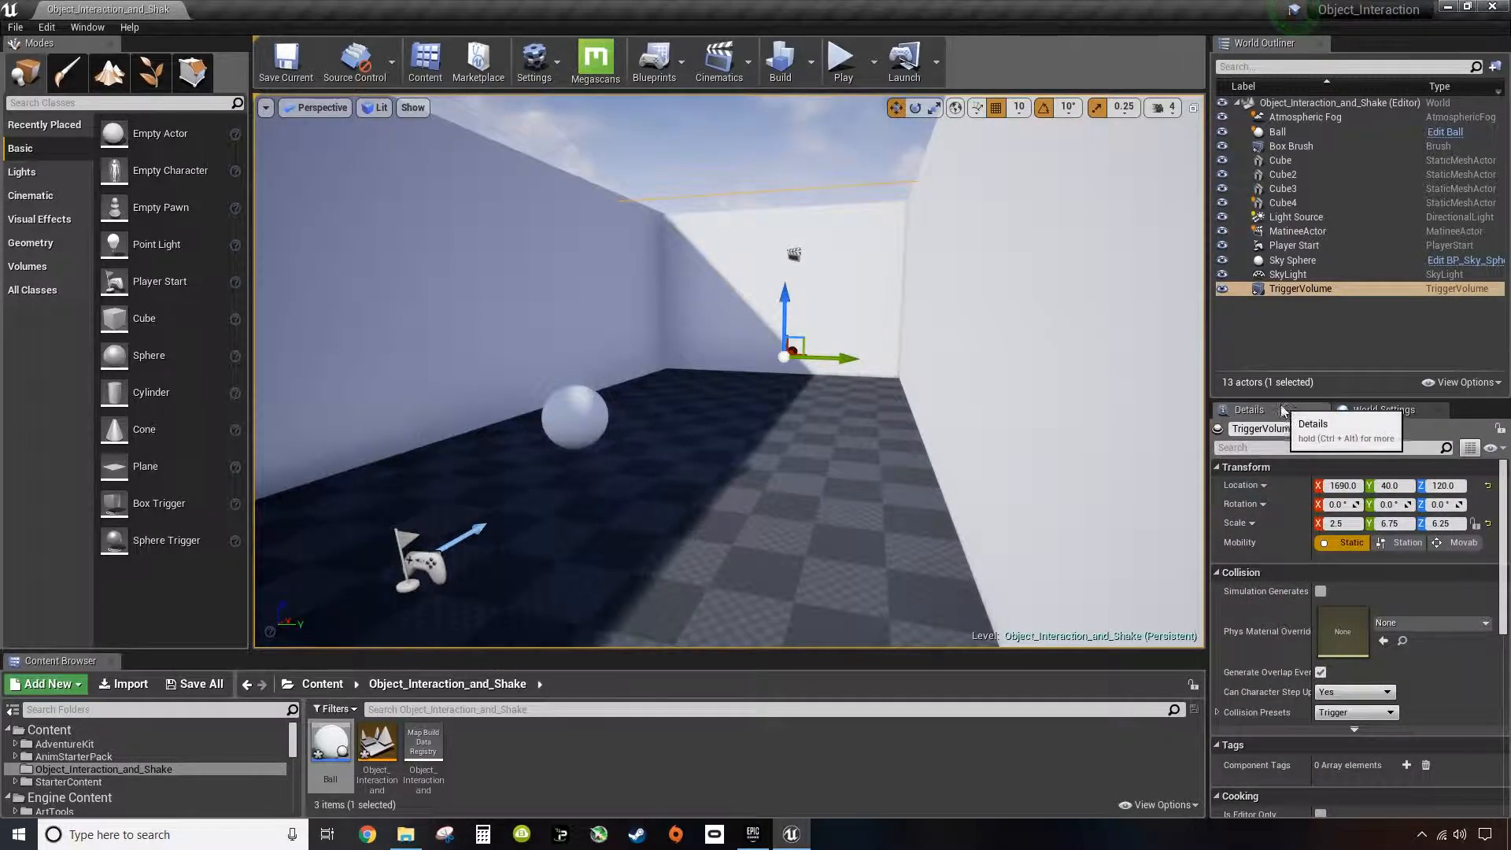
pyautogui.scroll(-2, 1289, 682)
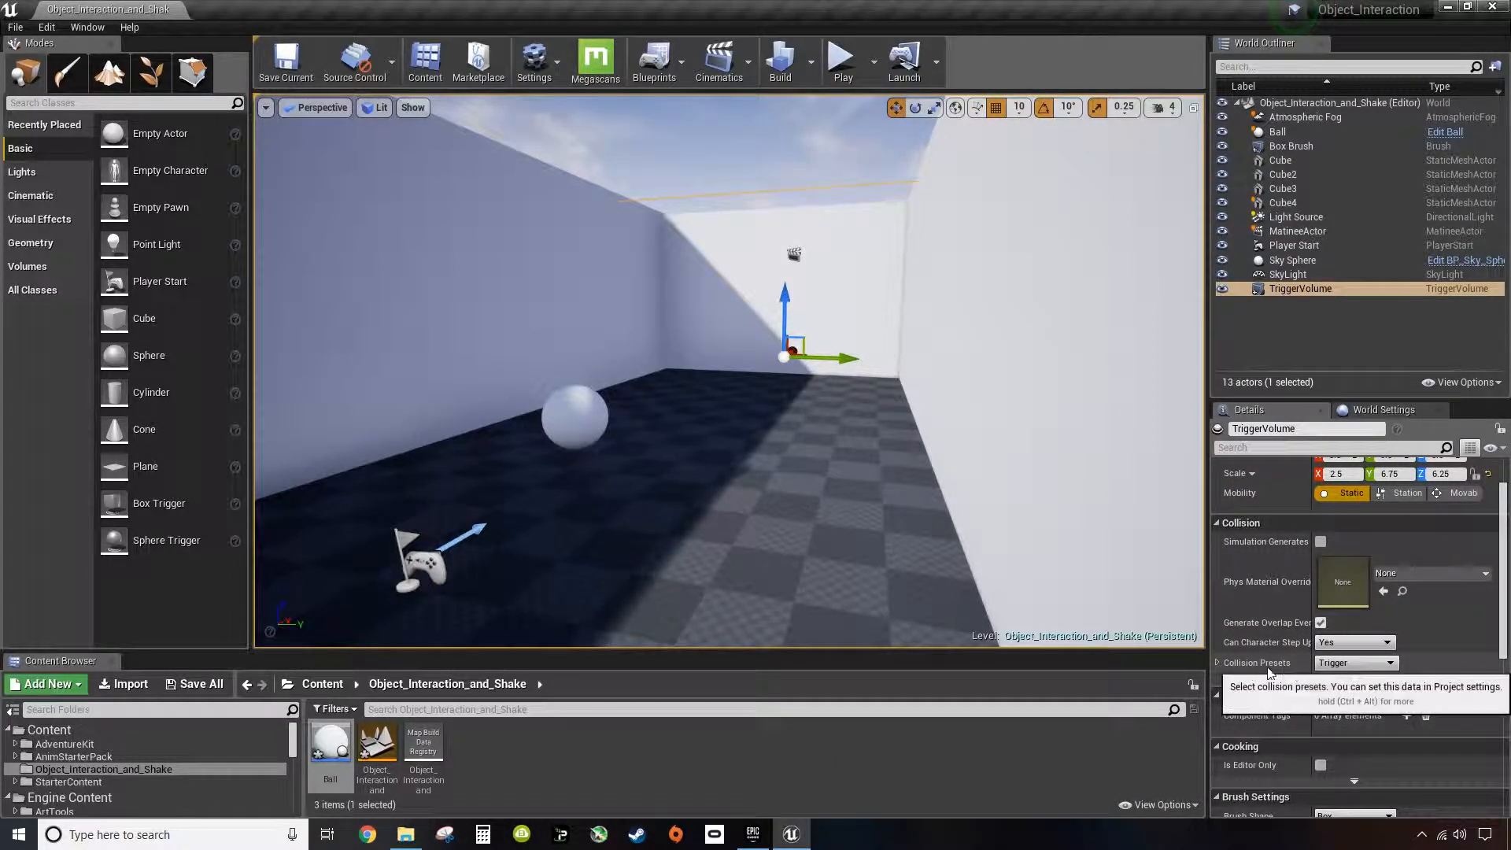
pyautogui.click(1219, 663)
pyautogui.scroll(-1, 1259, 692)
pyautogui.scroll(-3, 1287, 703)
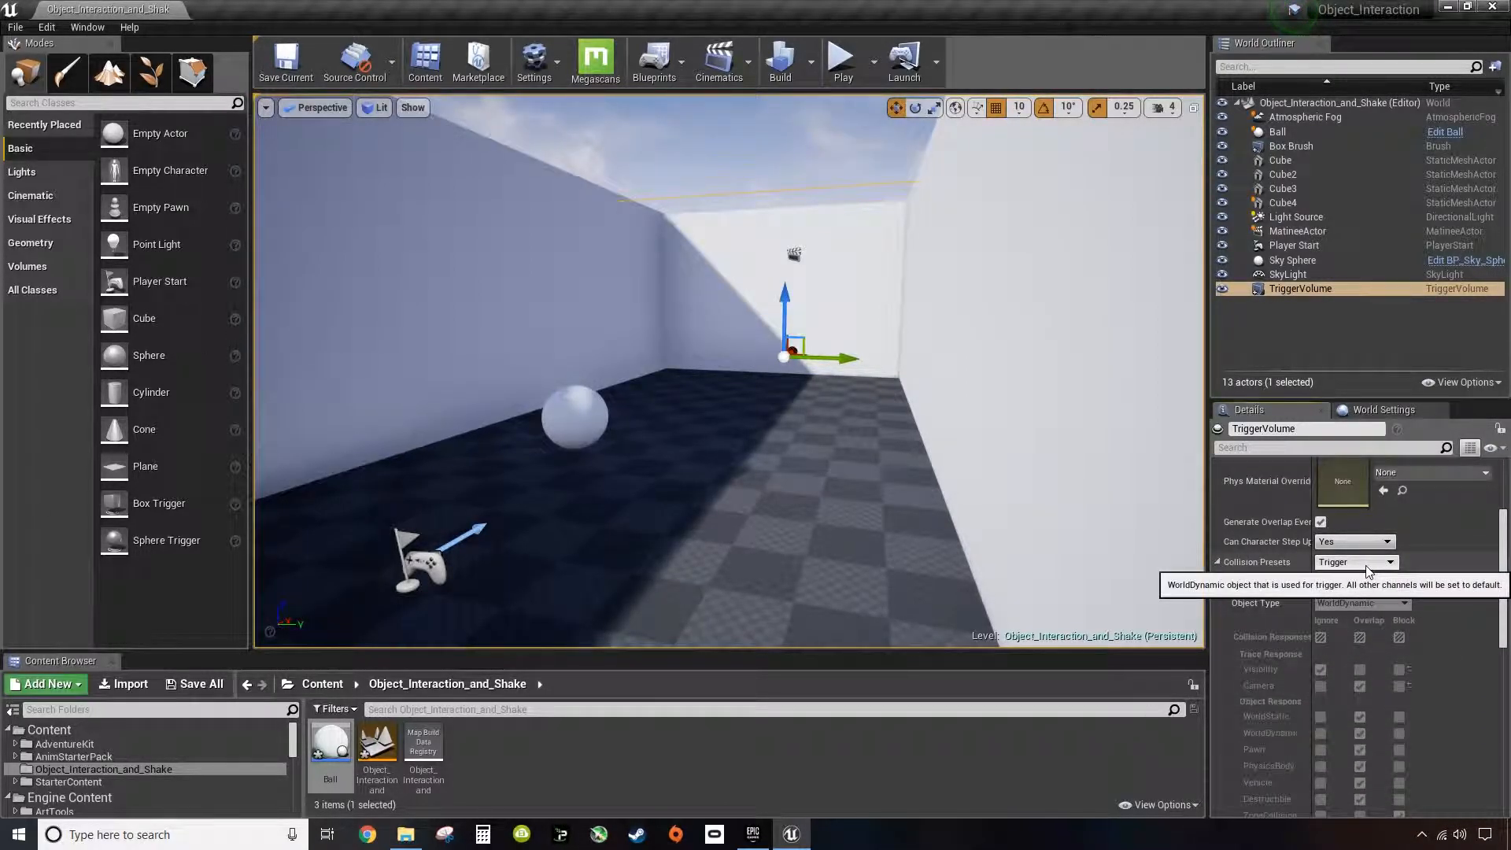
pyautogui.click(1349, 565)
pyautogui.click(1335, 576)
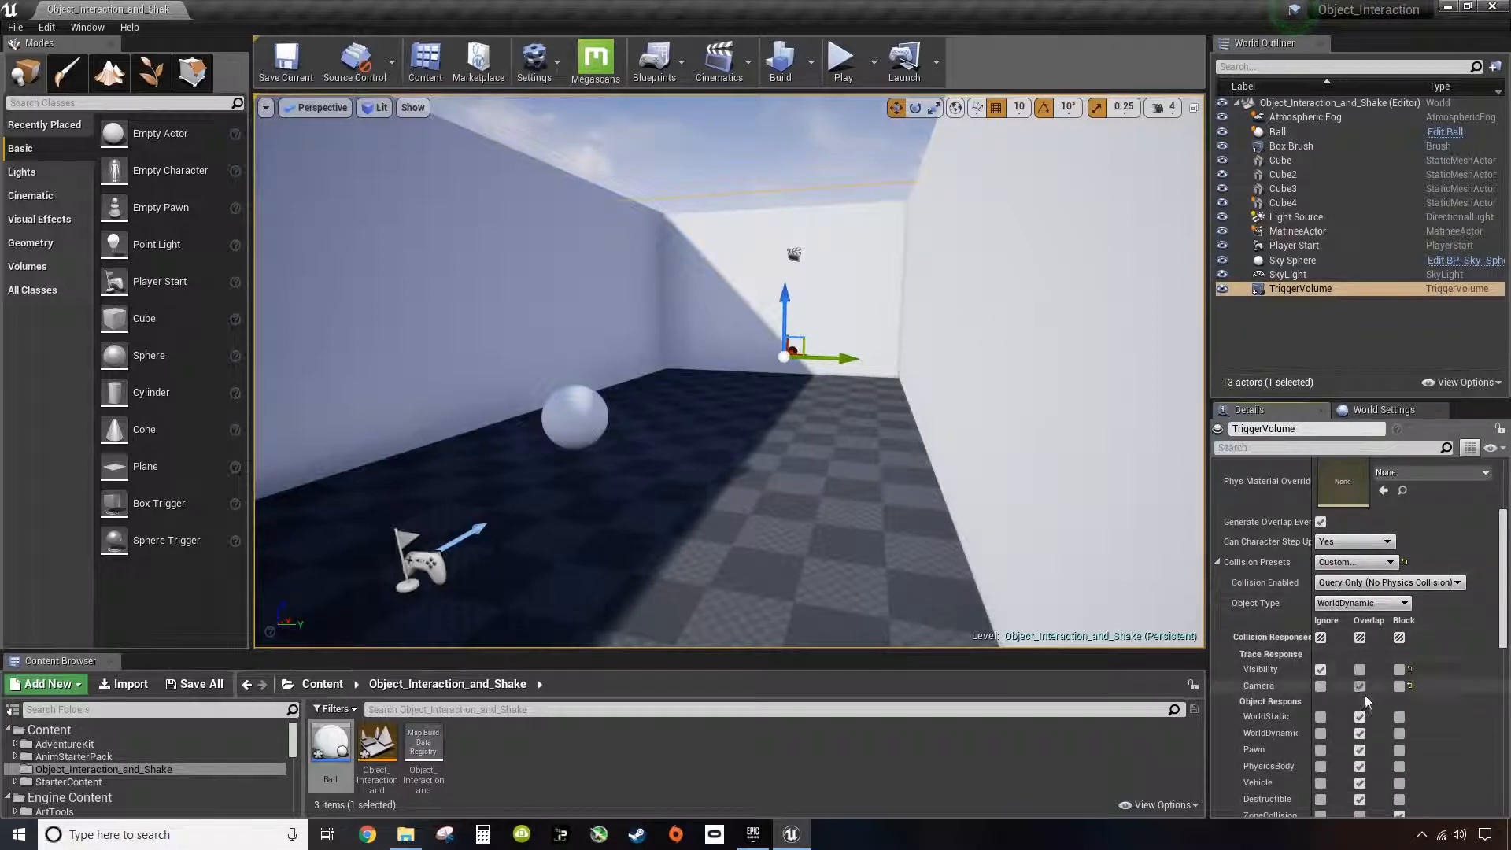
# Step: Set the TriggerVolume's collision response to the Pawn object type to Ignore
pyautogui.scroll(-4, 1370, 683)
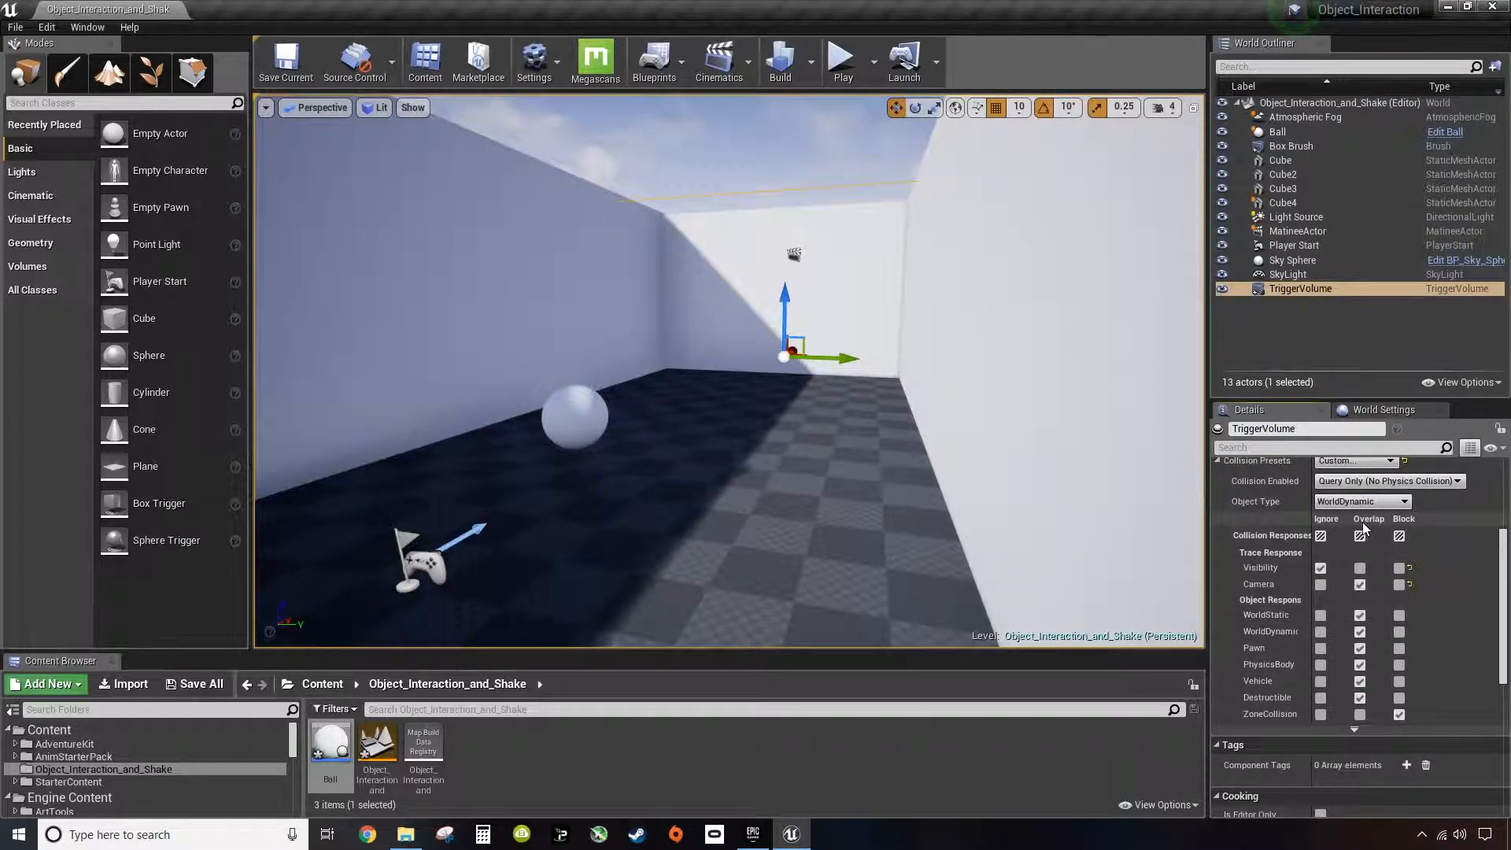
pyautogui.click(1359, 584)
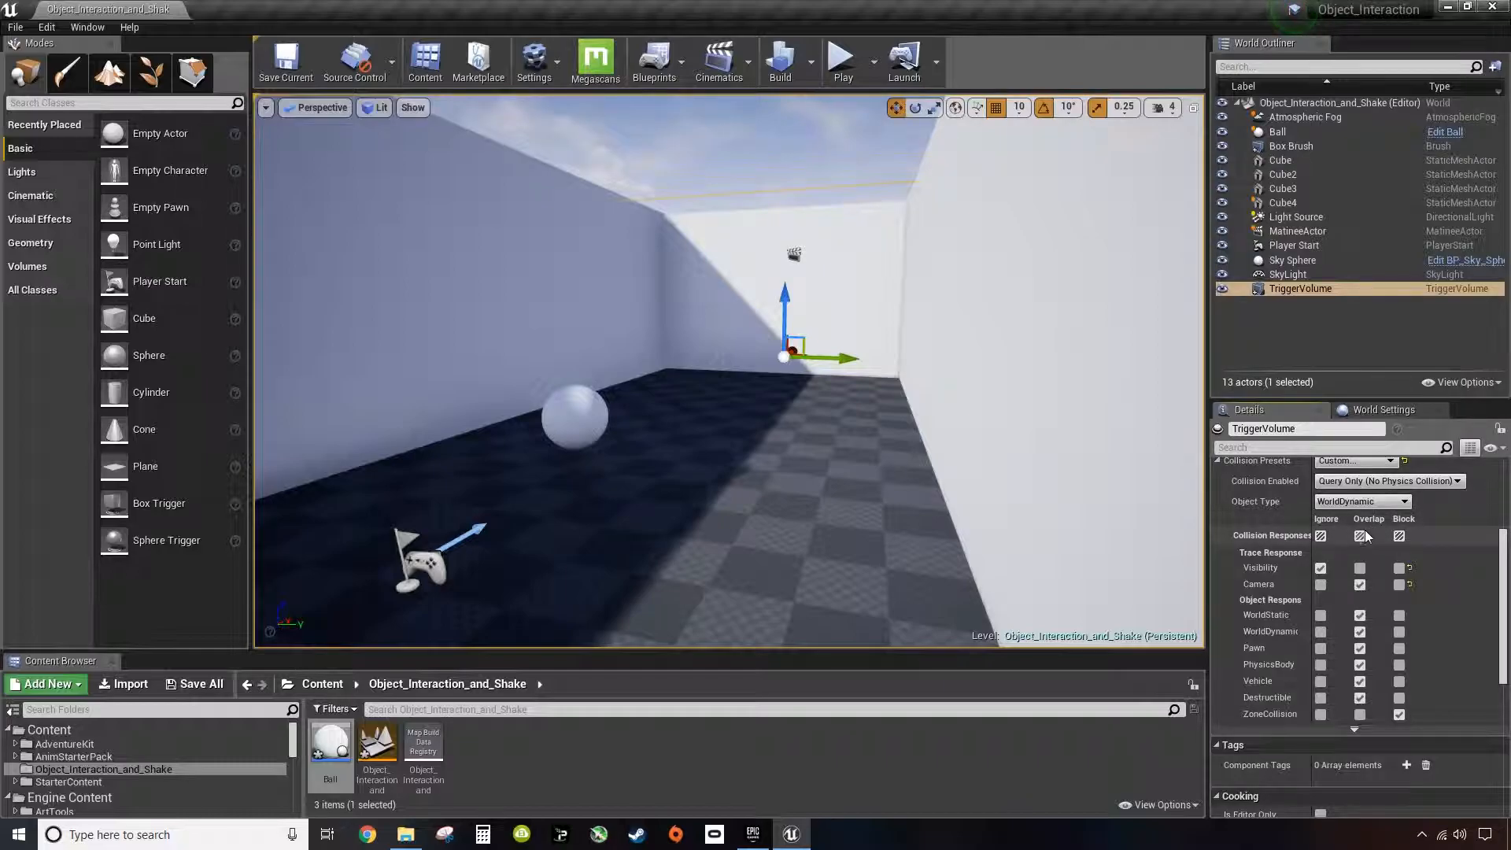
pyautogui.click(1320, 649)
# Step: Play the level, walk the character past the ball into the trigger area at the far wall, and stop the session
pyautogui.moveTo(737, 554); pyautogui.dragTo(717, 511)
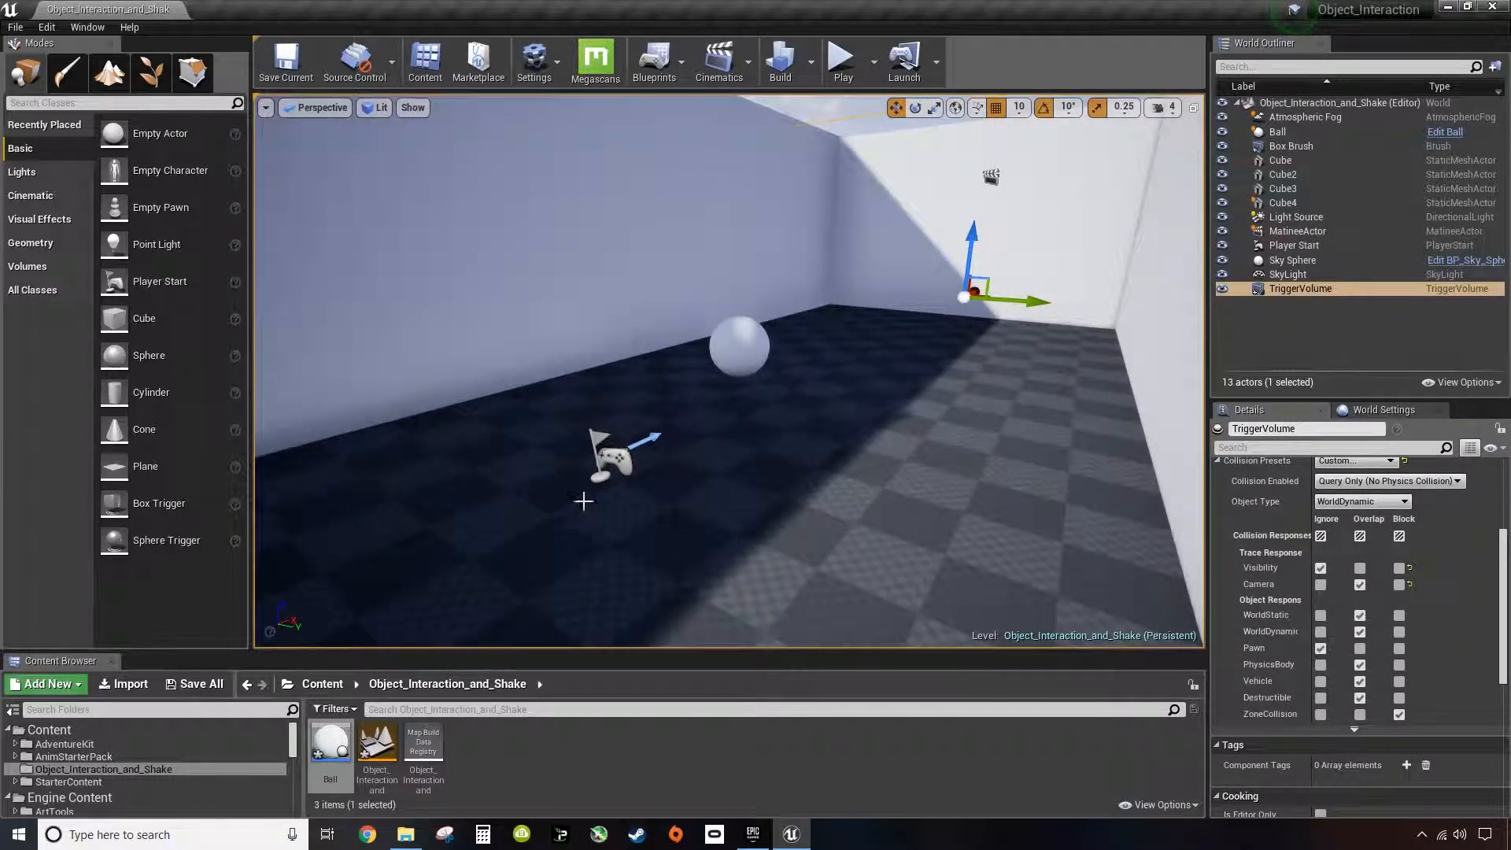
pyautogui.moveTo(681, 482); pyautogui.dragTo(716, 443, button='right')
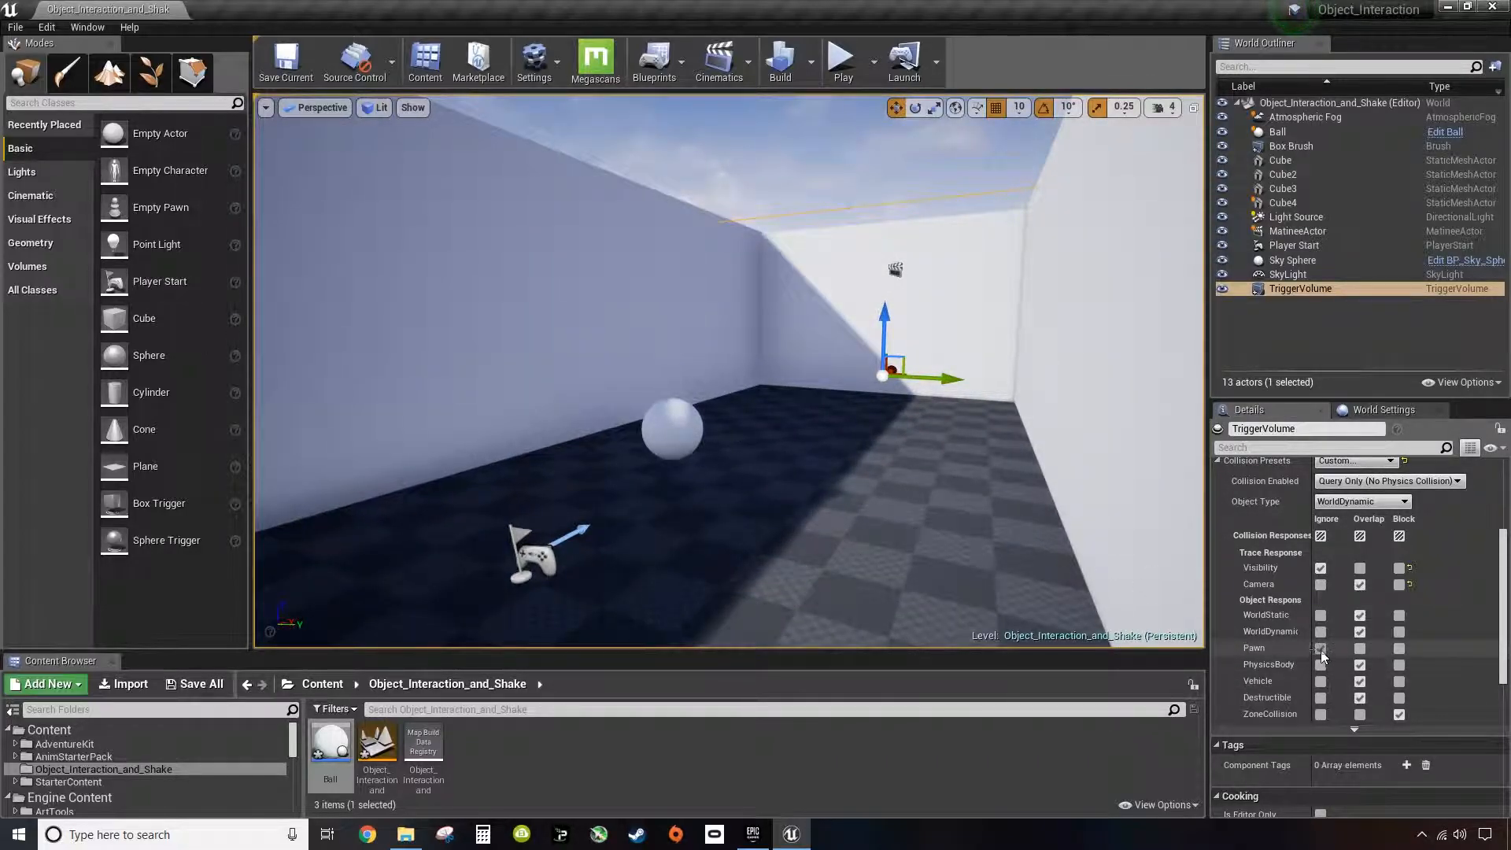
pyautogui.click(841, 67)
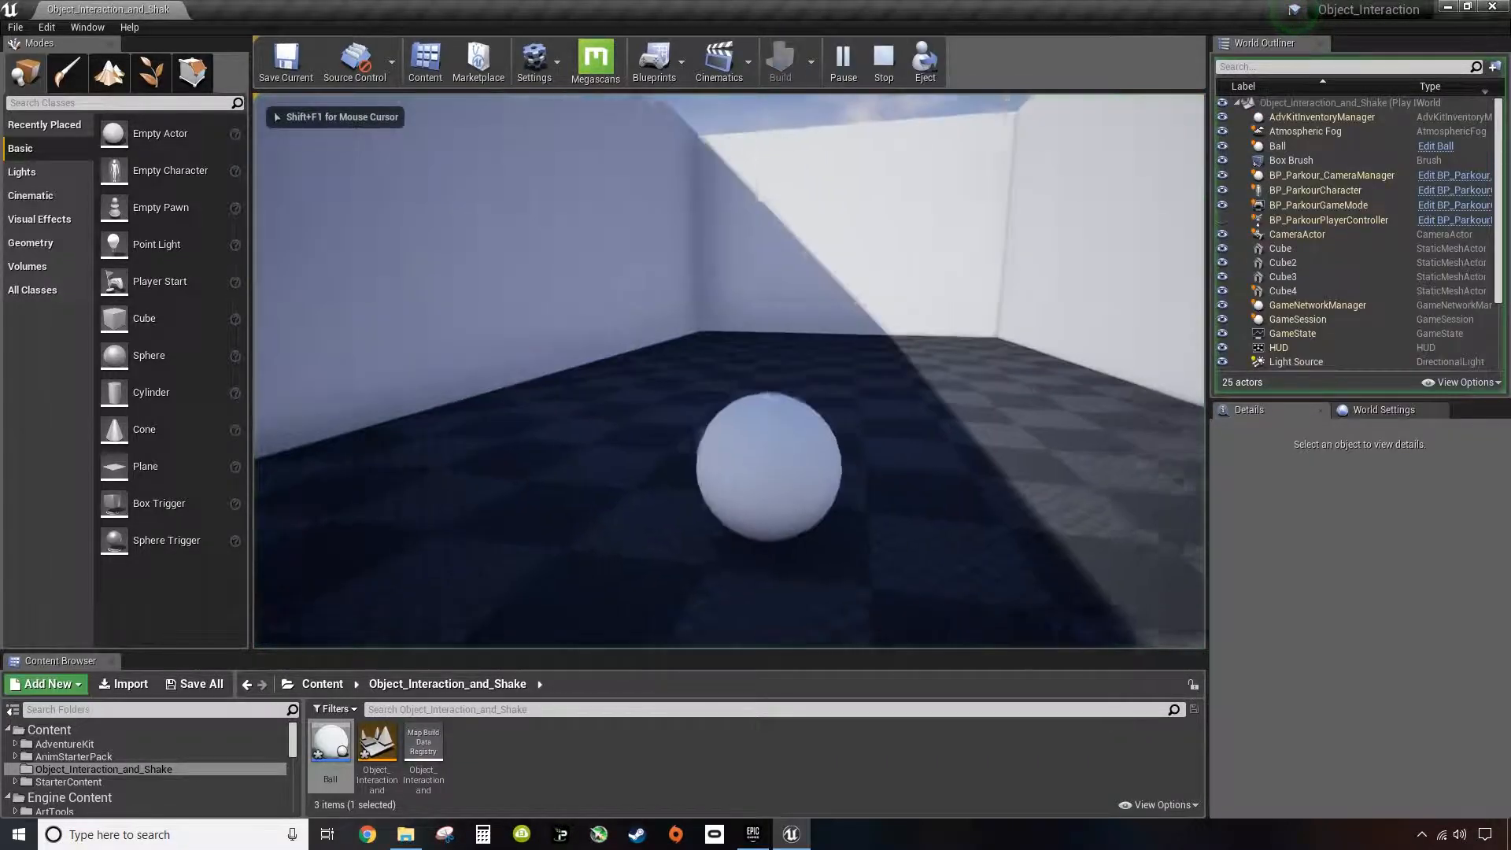
pyautogui.press('w')
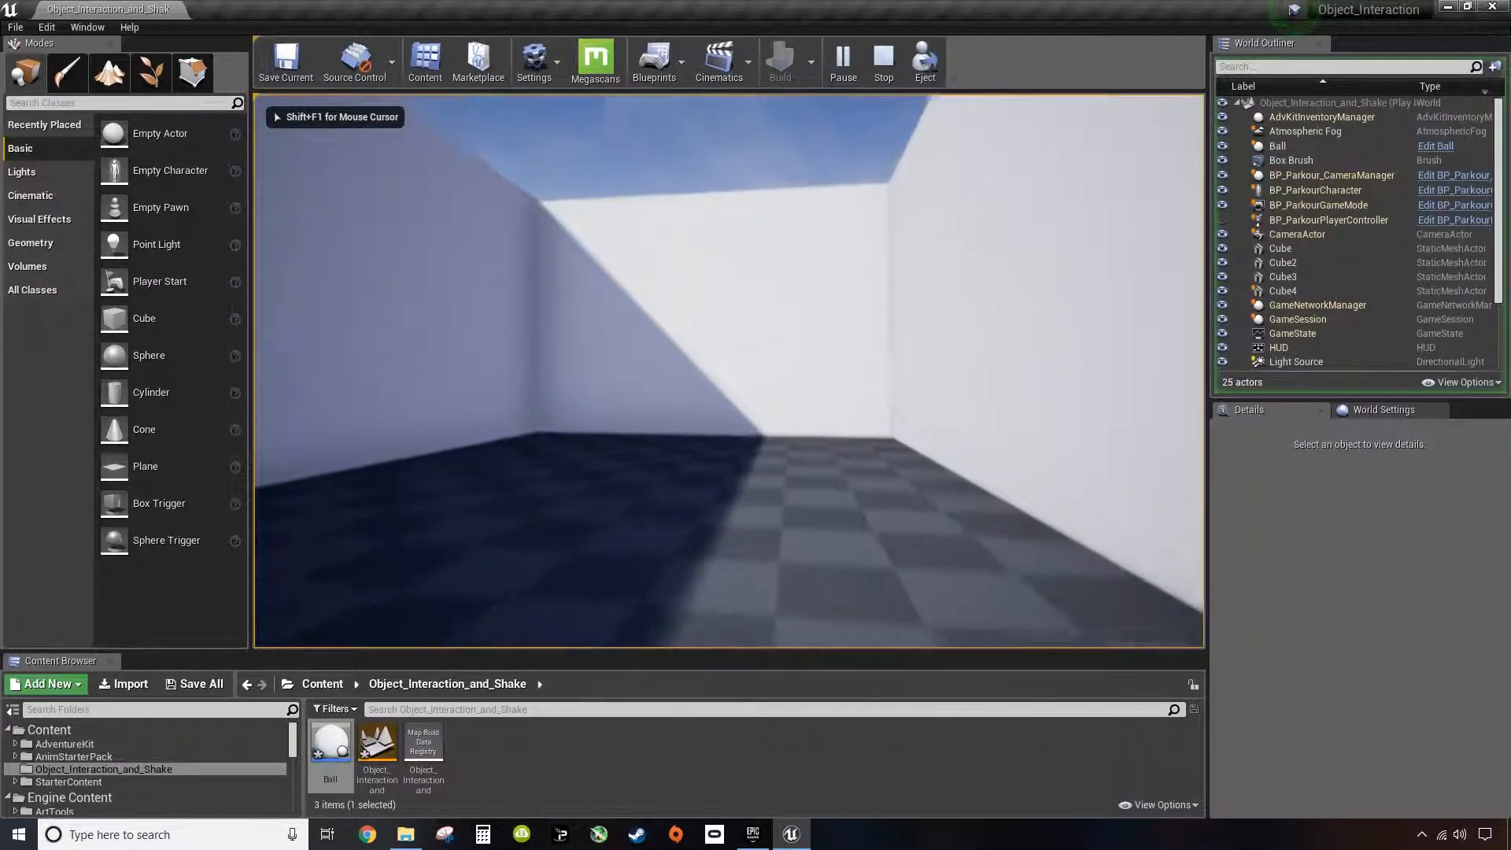
pyautogui.press('w')
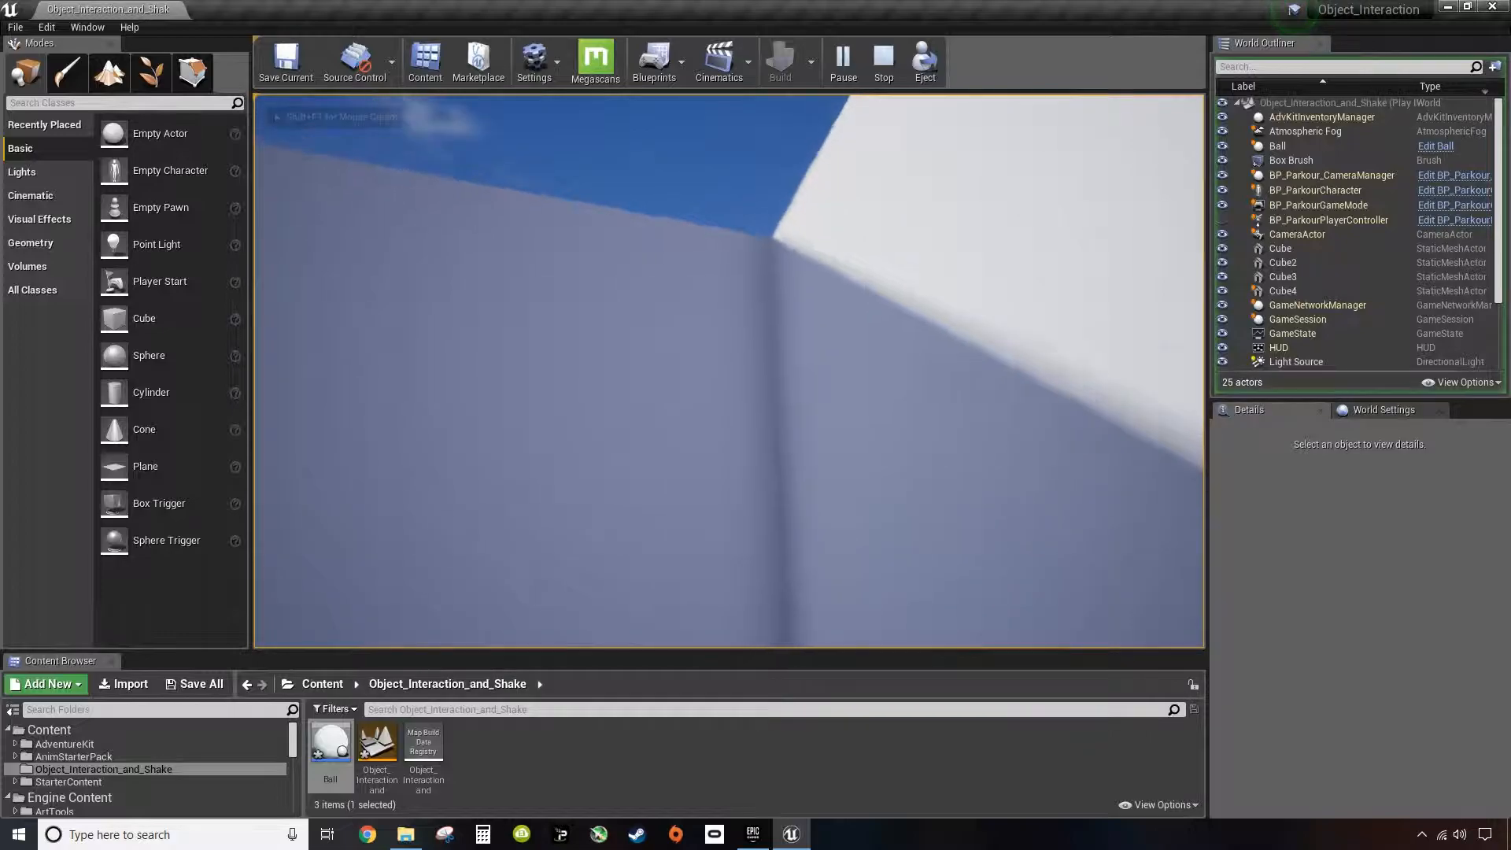
pyautogui.press('w')
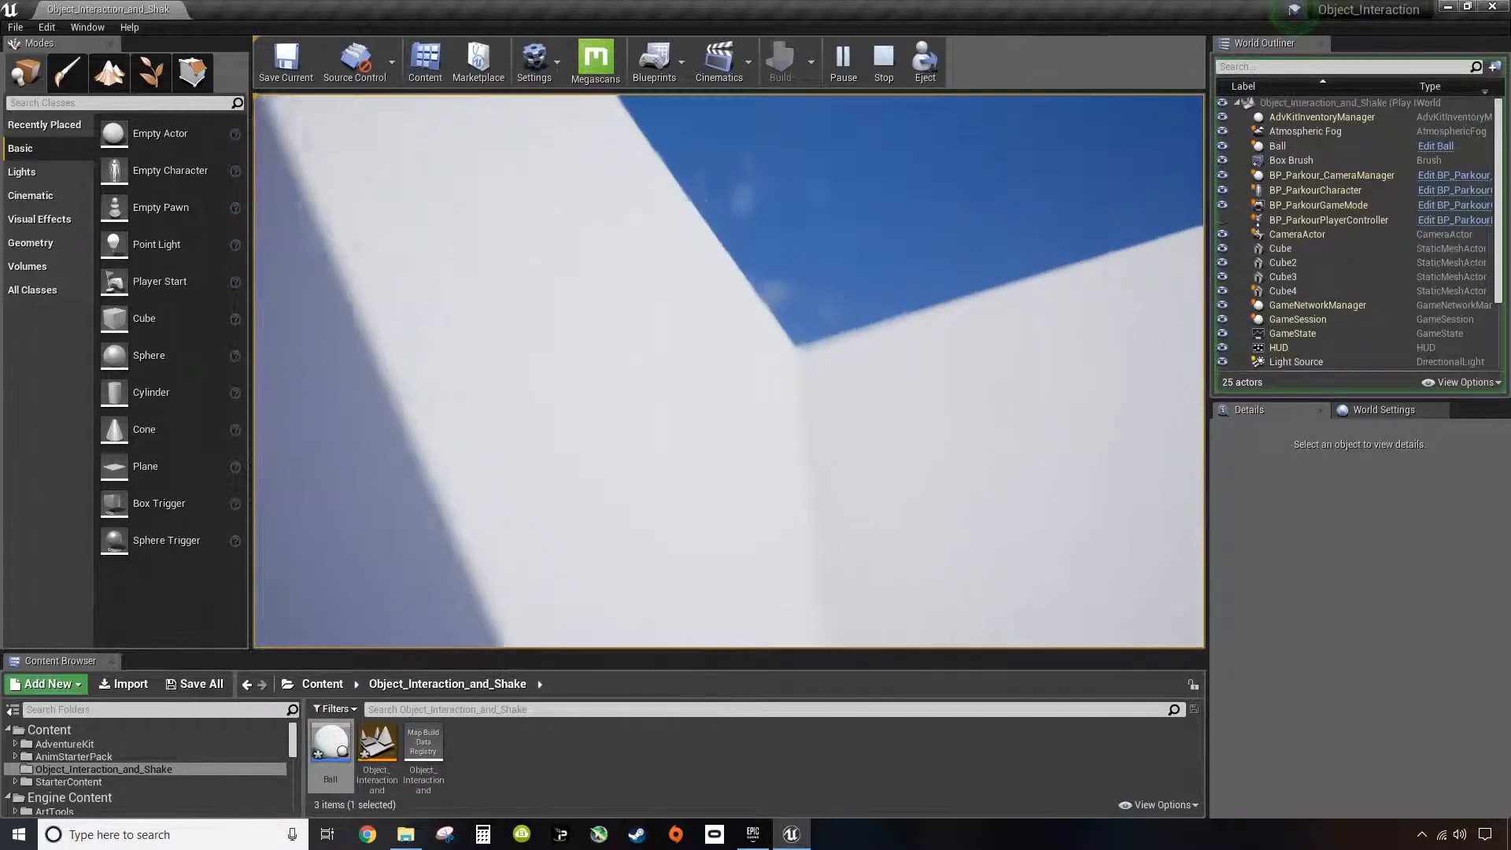
pyautogui.press('s')
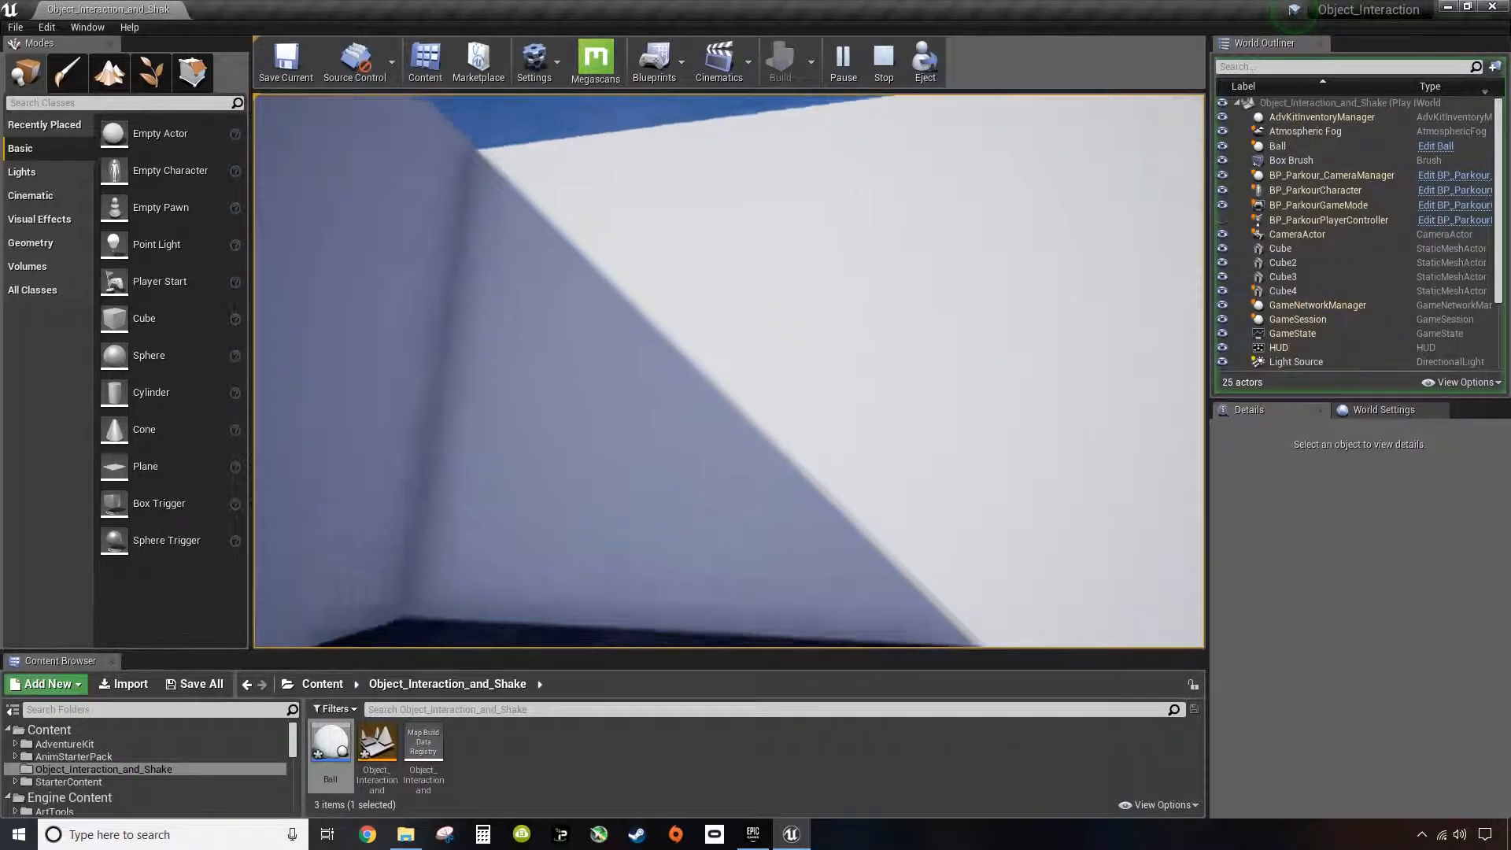
pyautogui.press('Escape')
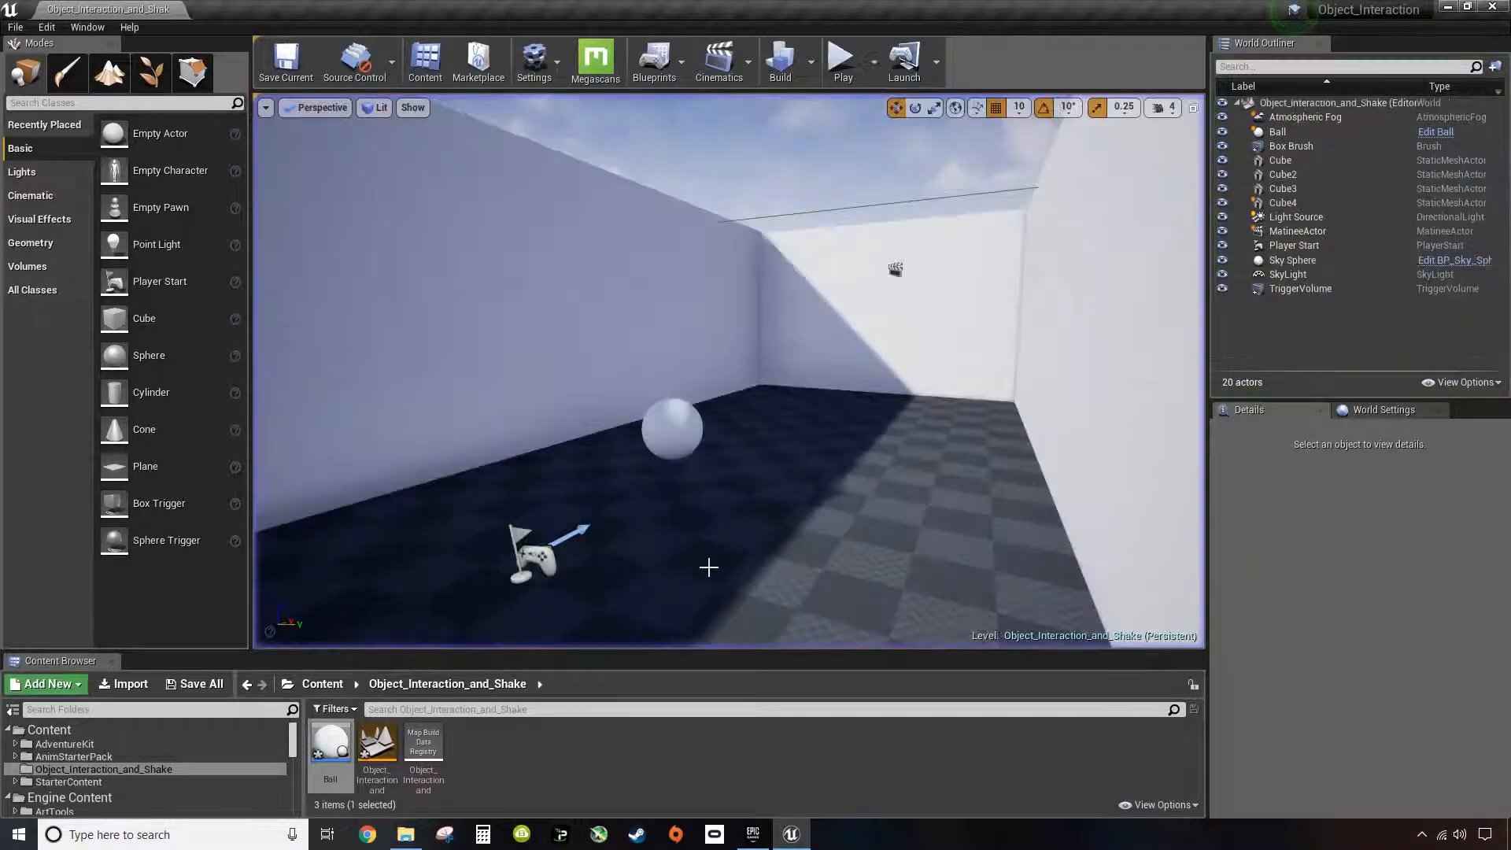
# Step: Open the Level Blueprint and place its window beside the level viewport so the TriggerVolume overlap graph can be watched
pyautogui.click(528, 777)
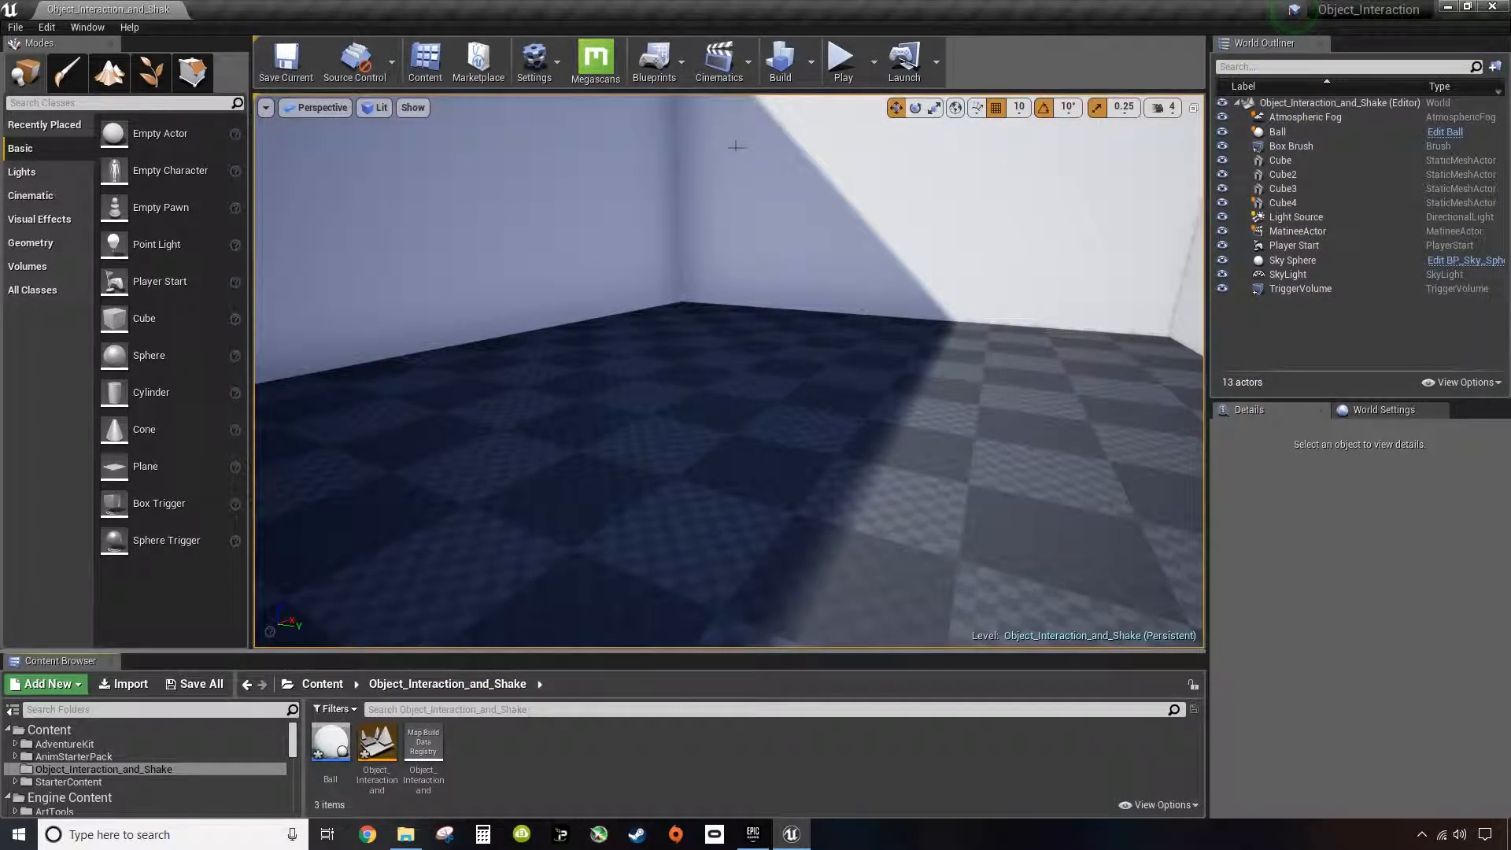
pyautogui.click(654, 62)
pyautogui.click(694, 201)
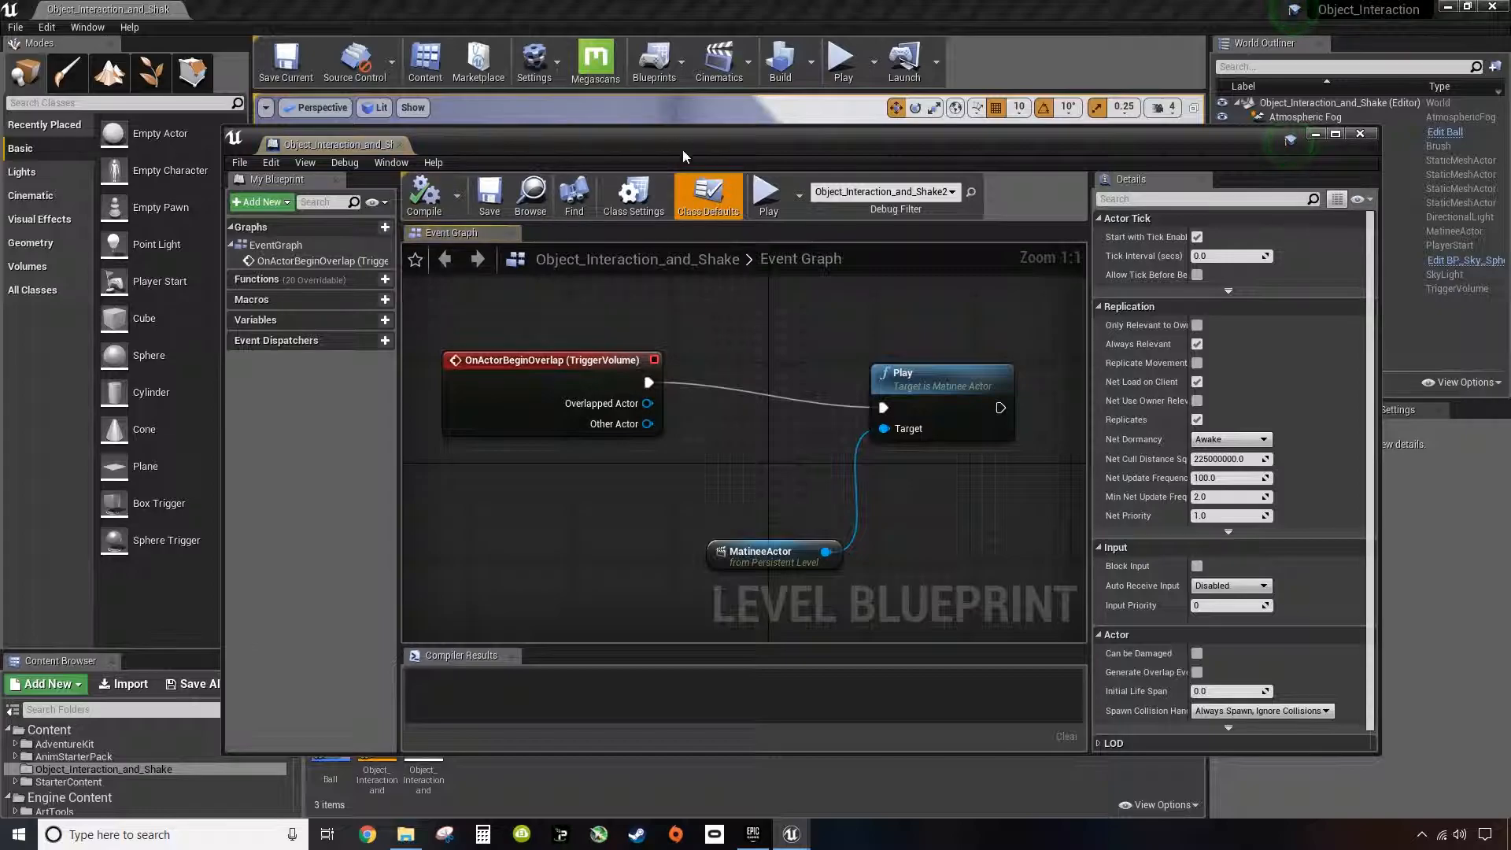
pyautogui.moveTo(646, 144); pyautogui.dragTo(1162, 190)
pyautogui.moveTo(1200, 545); pyautogui.dragTo(1169, 537, button='right')
pyautogui.scroll(-1, 1133, 563)
pyautogui.moveTo(1056, 185); pyautogui.dragTo(1087, 182)
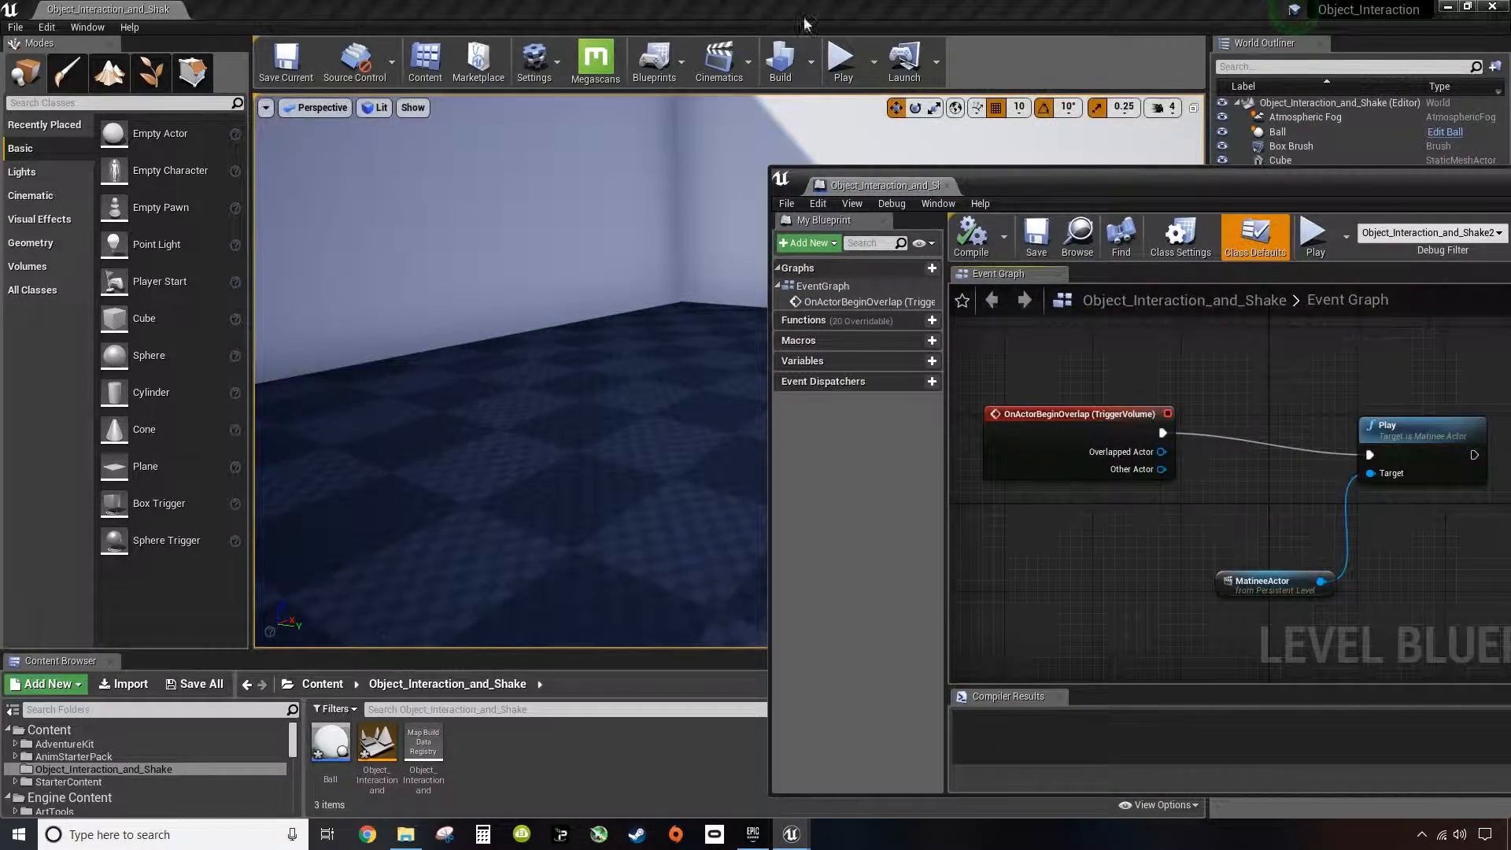
# Step: Play the level and walk the character past the ball into the trigger area at the far wall while watching the blueprint graph
pyautogui.click(843, 59)
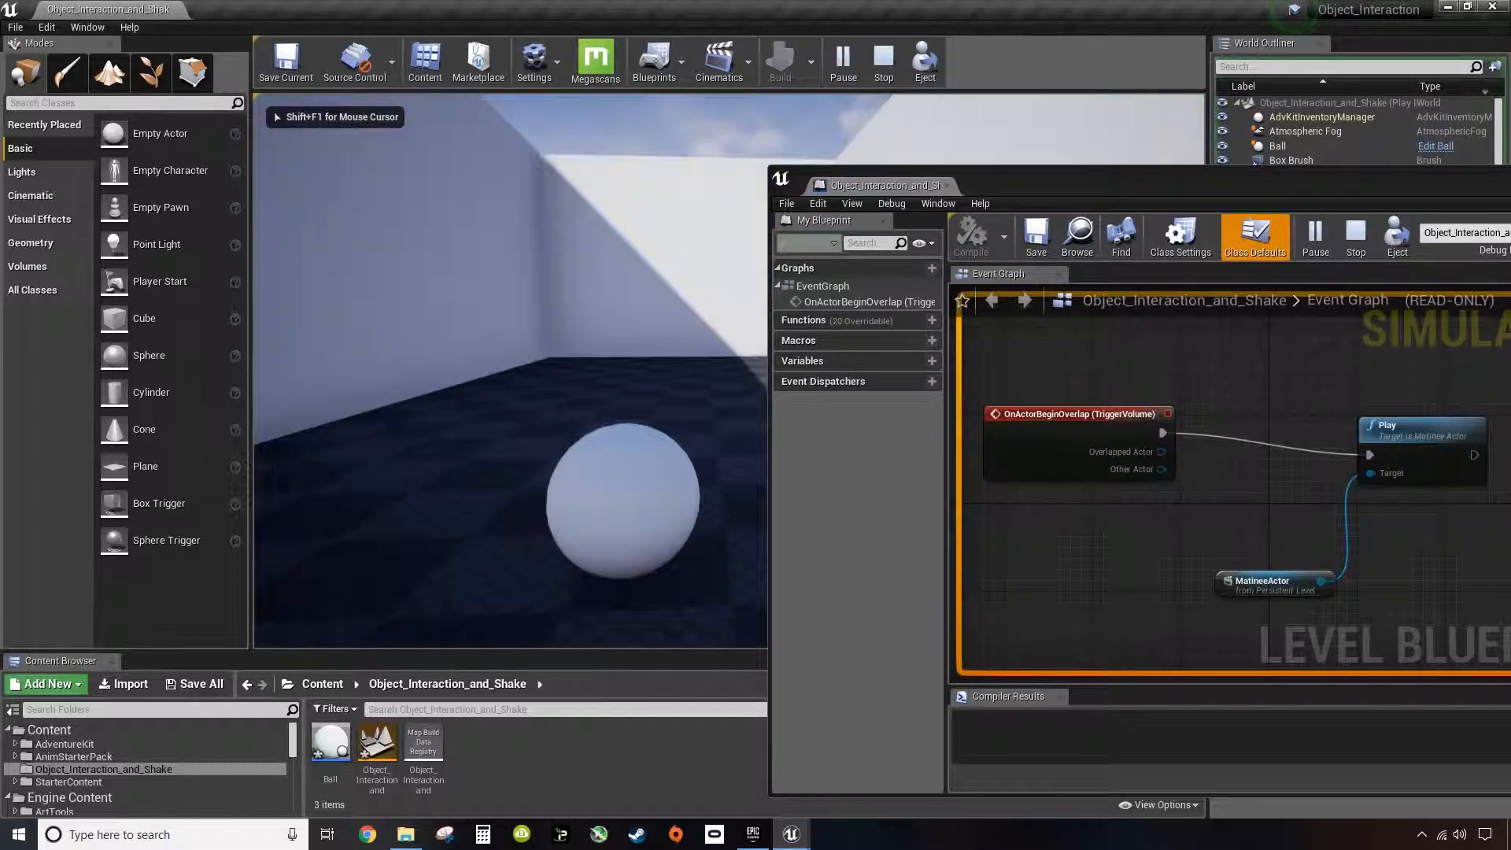
pyautogui.press('w')
pyautogui.press('w')
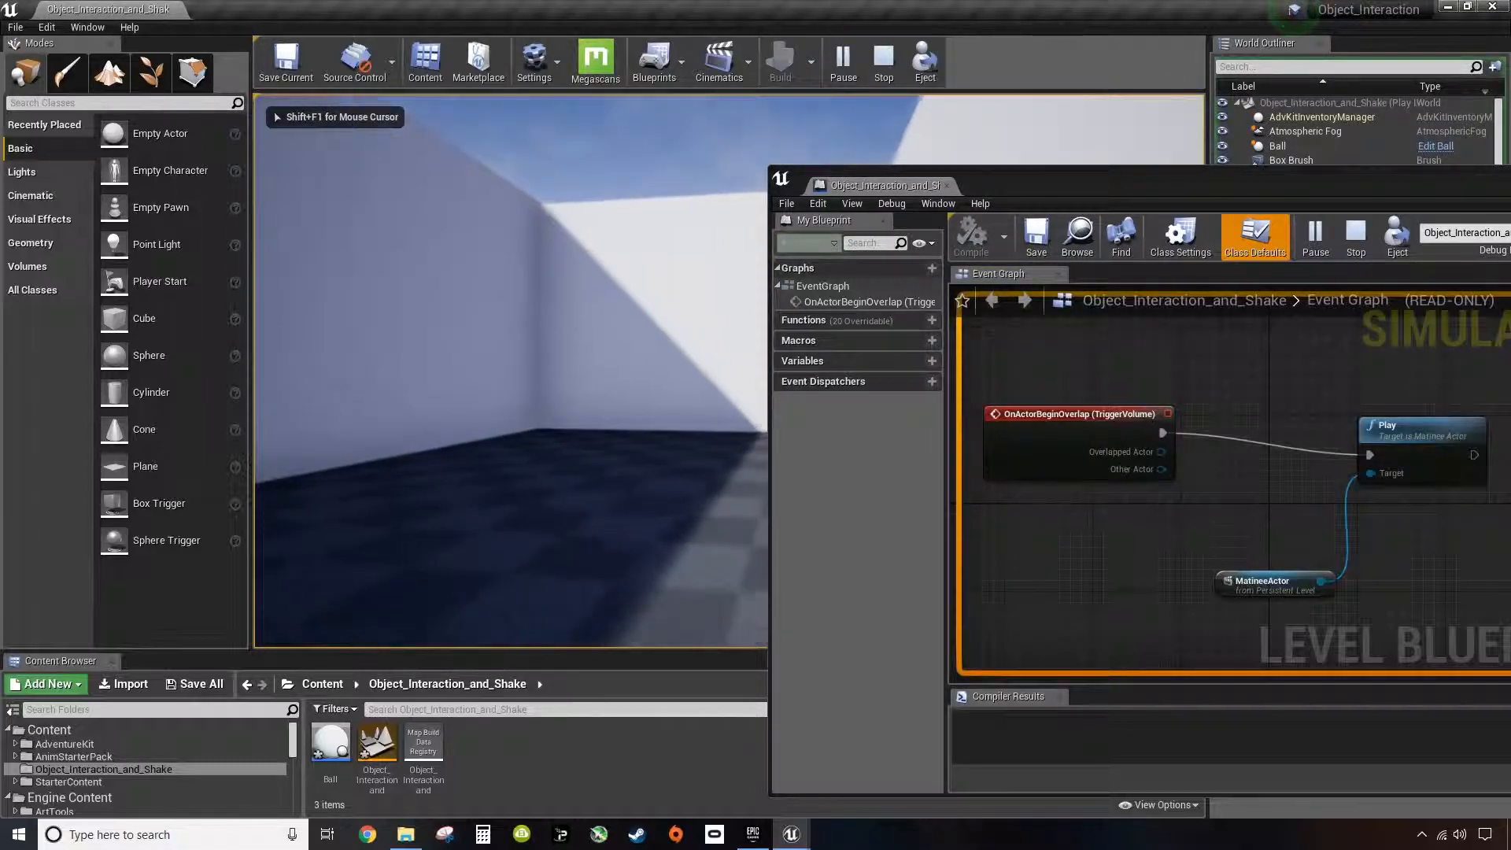
pyautogui.press('w')
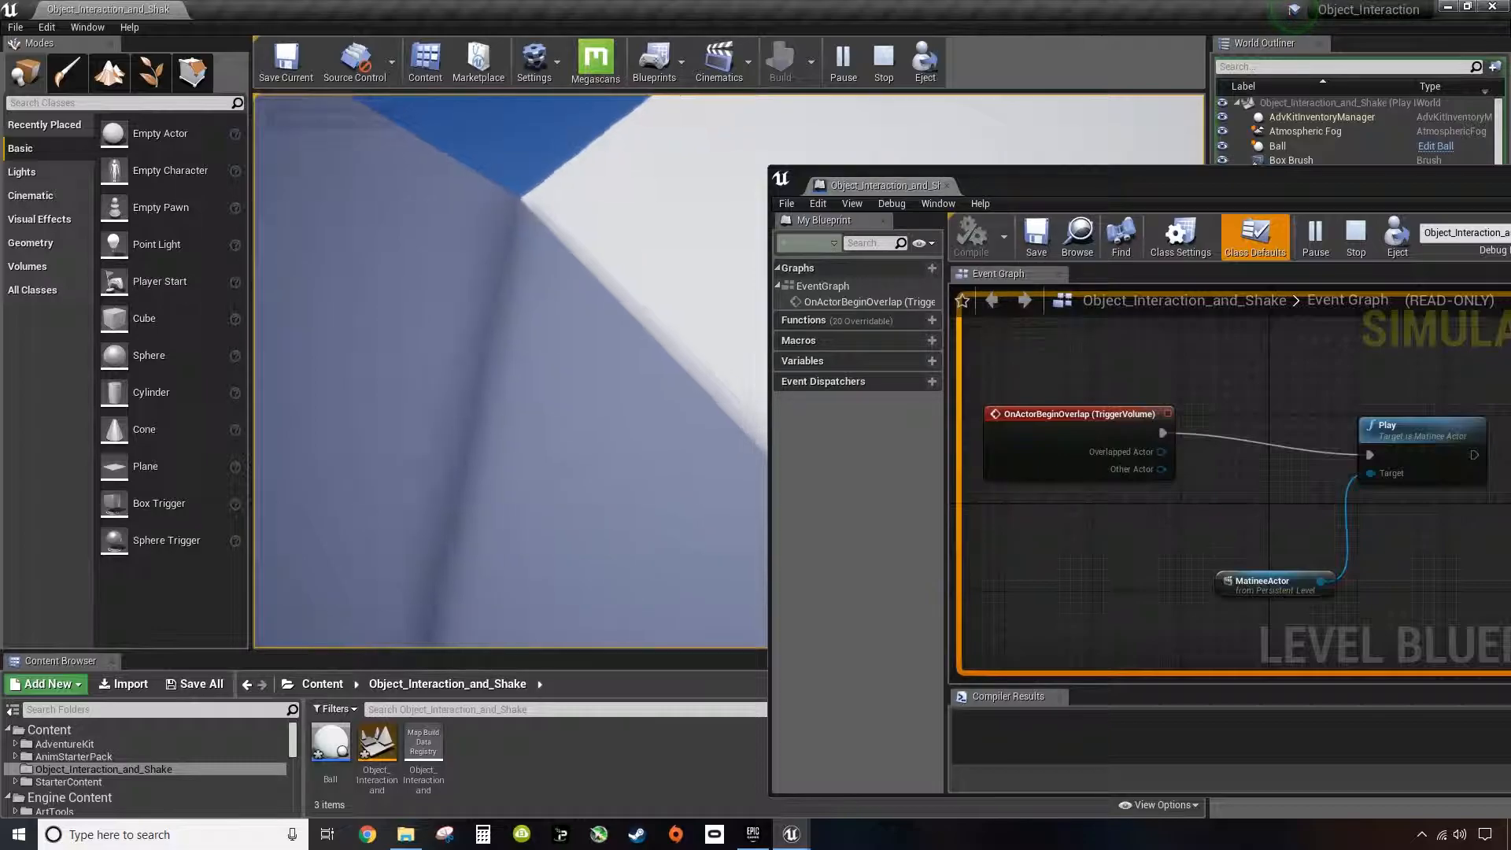
pyautogui.press('w')
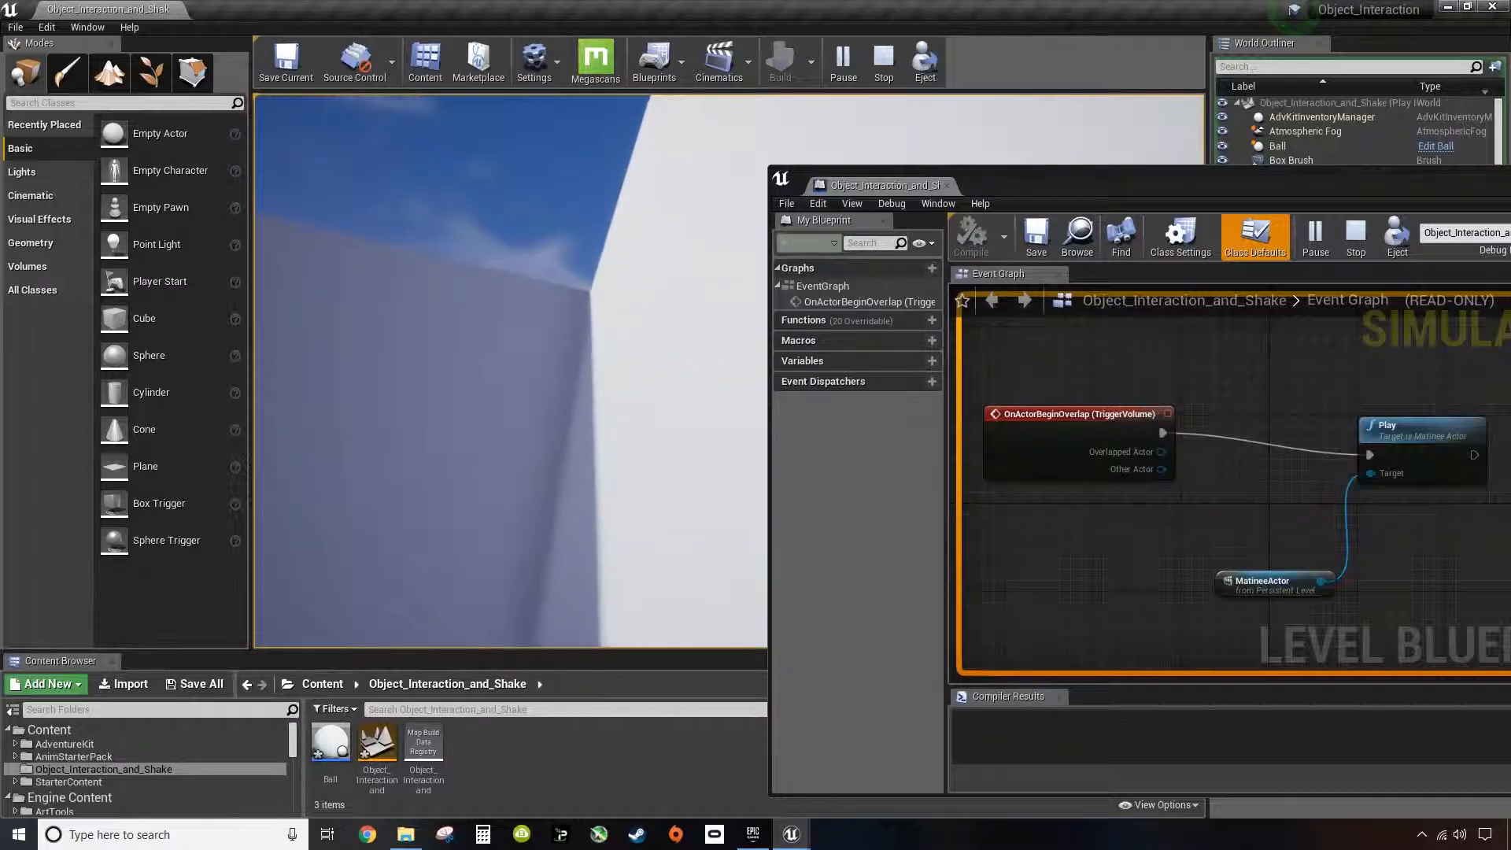
# Step: Walk the character back behind the ball, push it across the room into the trigger area, and stop the session
pyautogui.press('w')
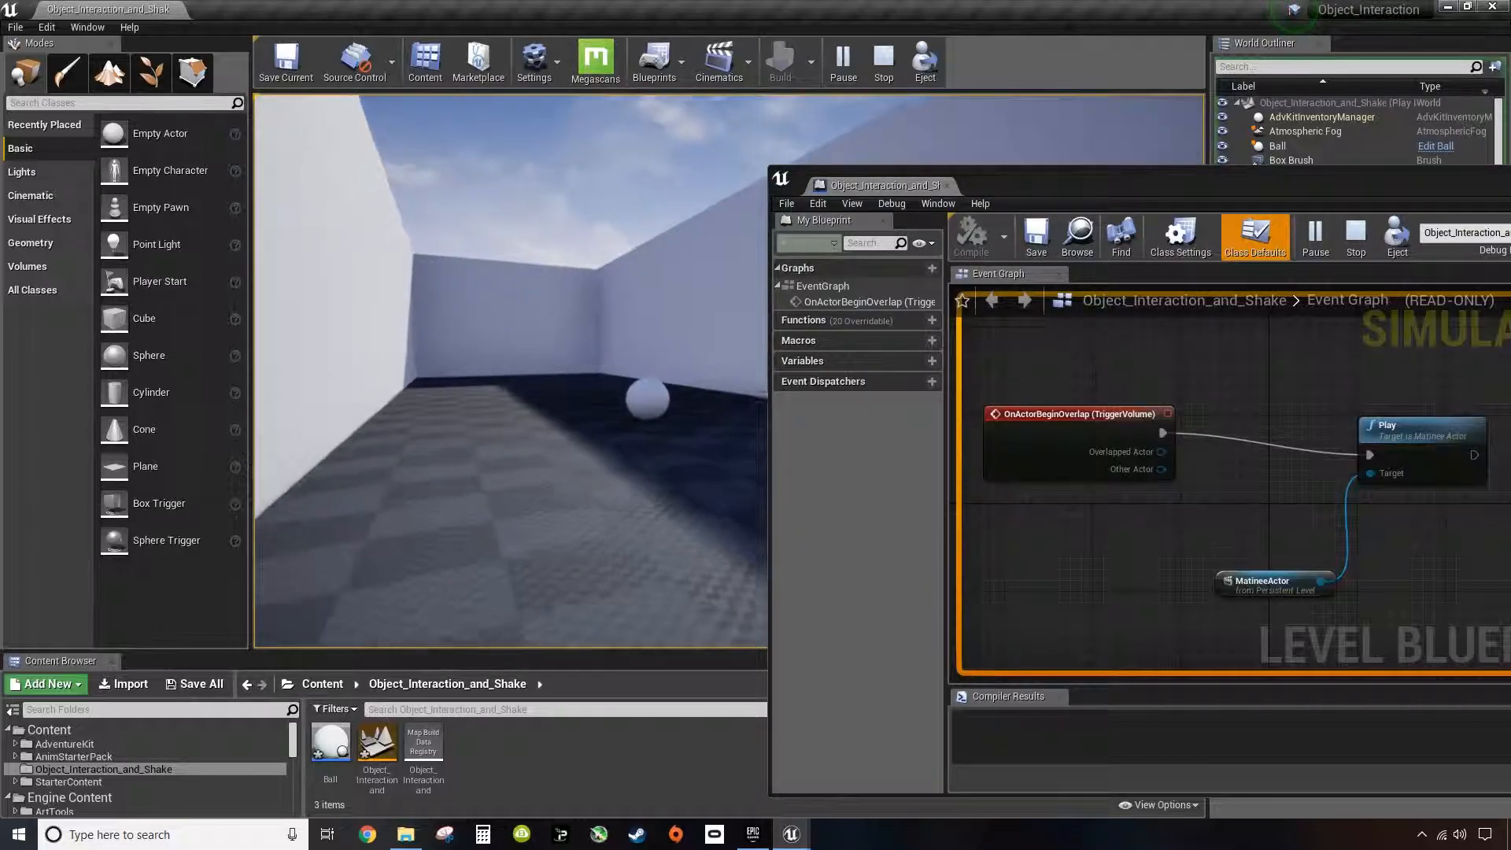
pyautogui.press('w')
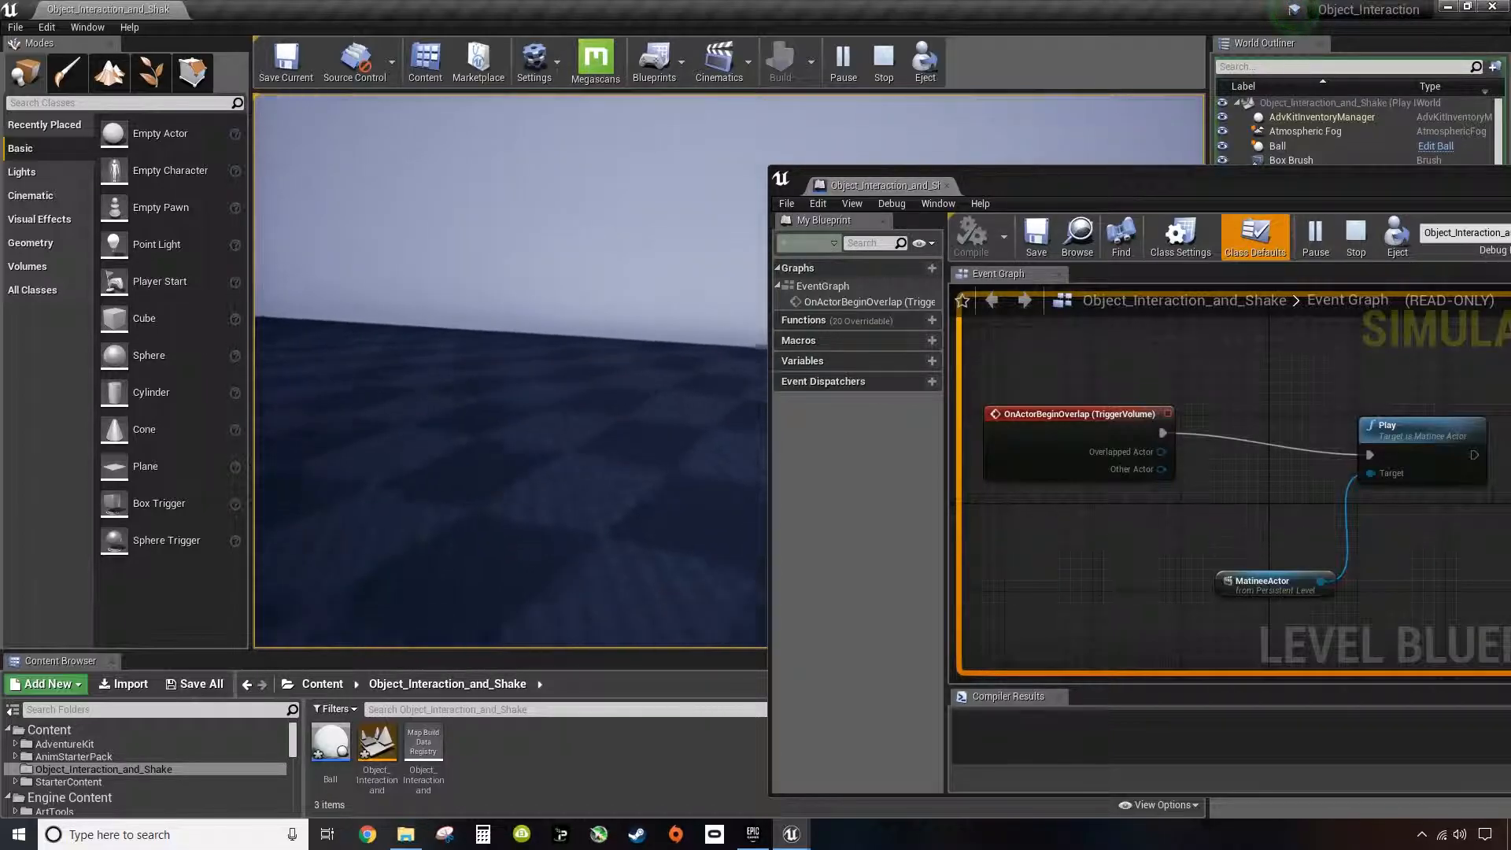
pyautogui.press('w')
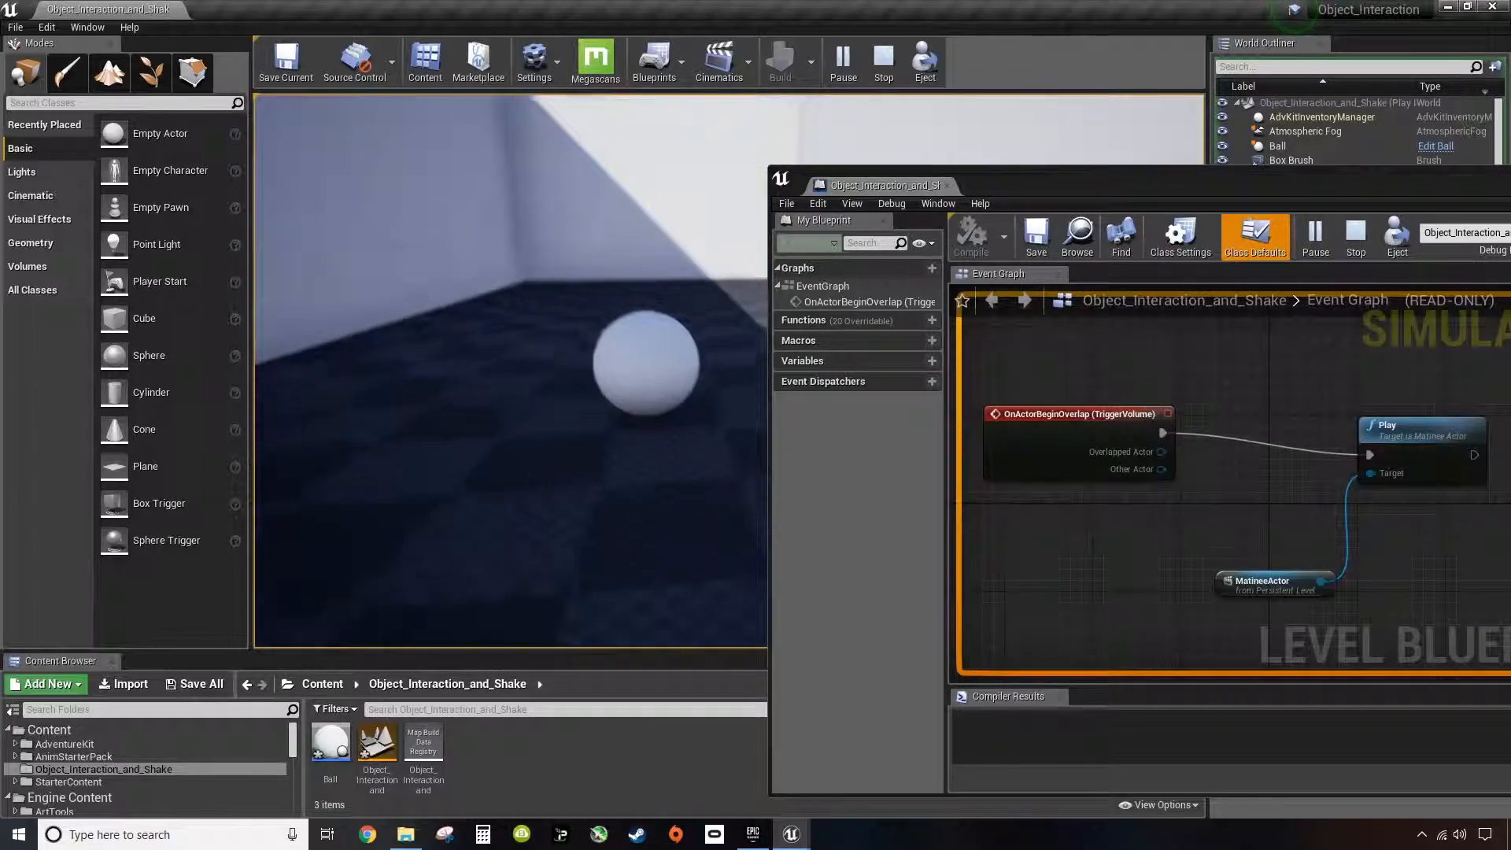
pyautogui.press('w')
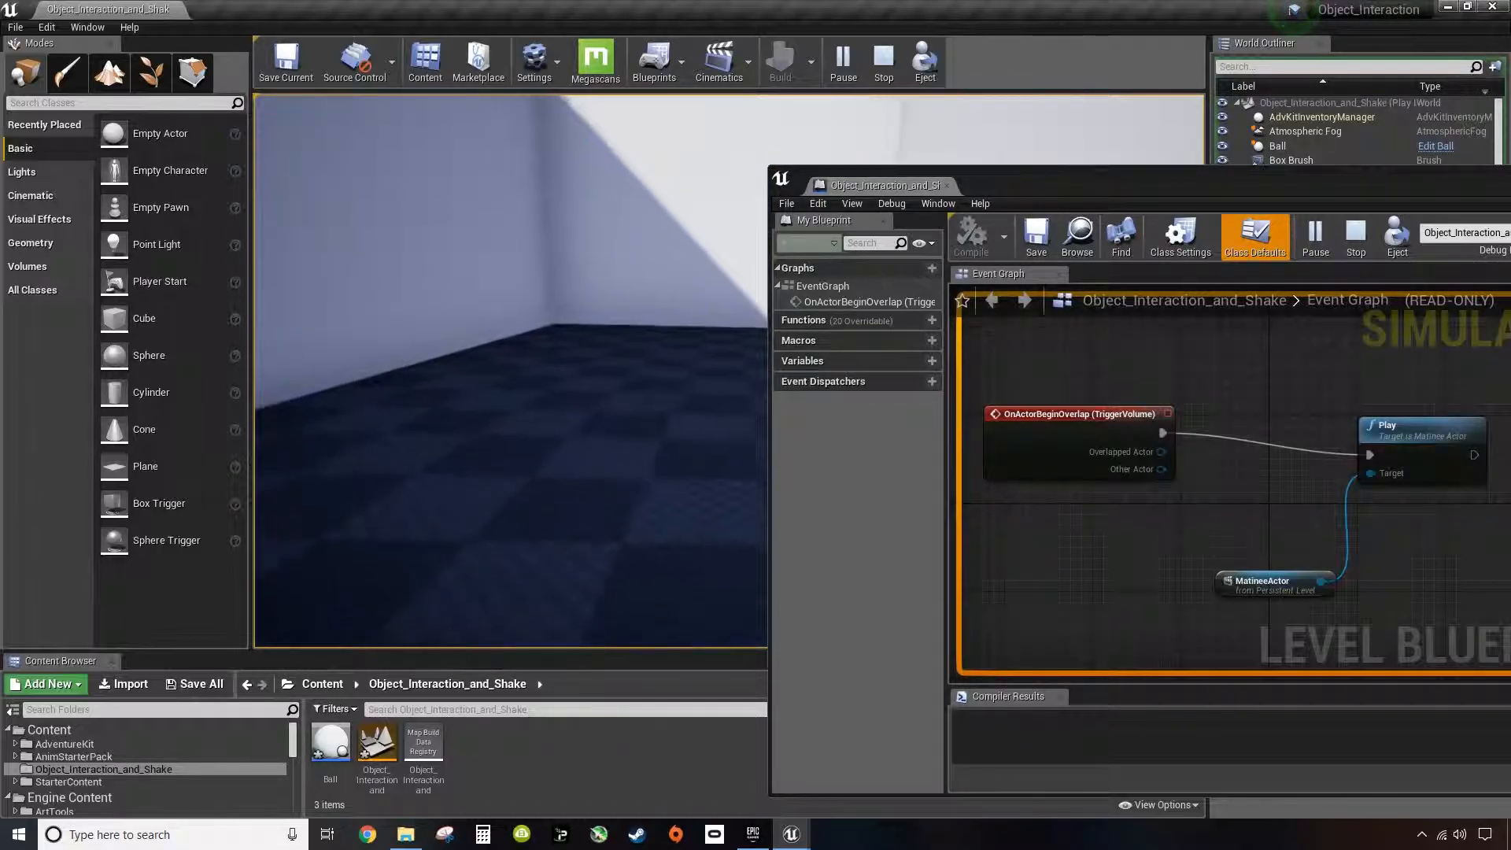
pyautogui.press('s')
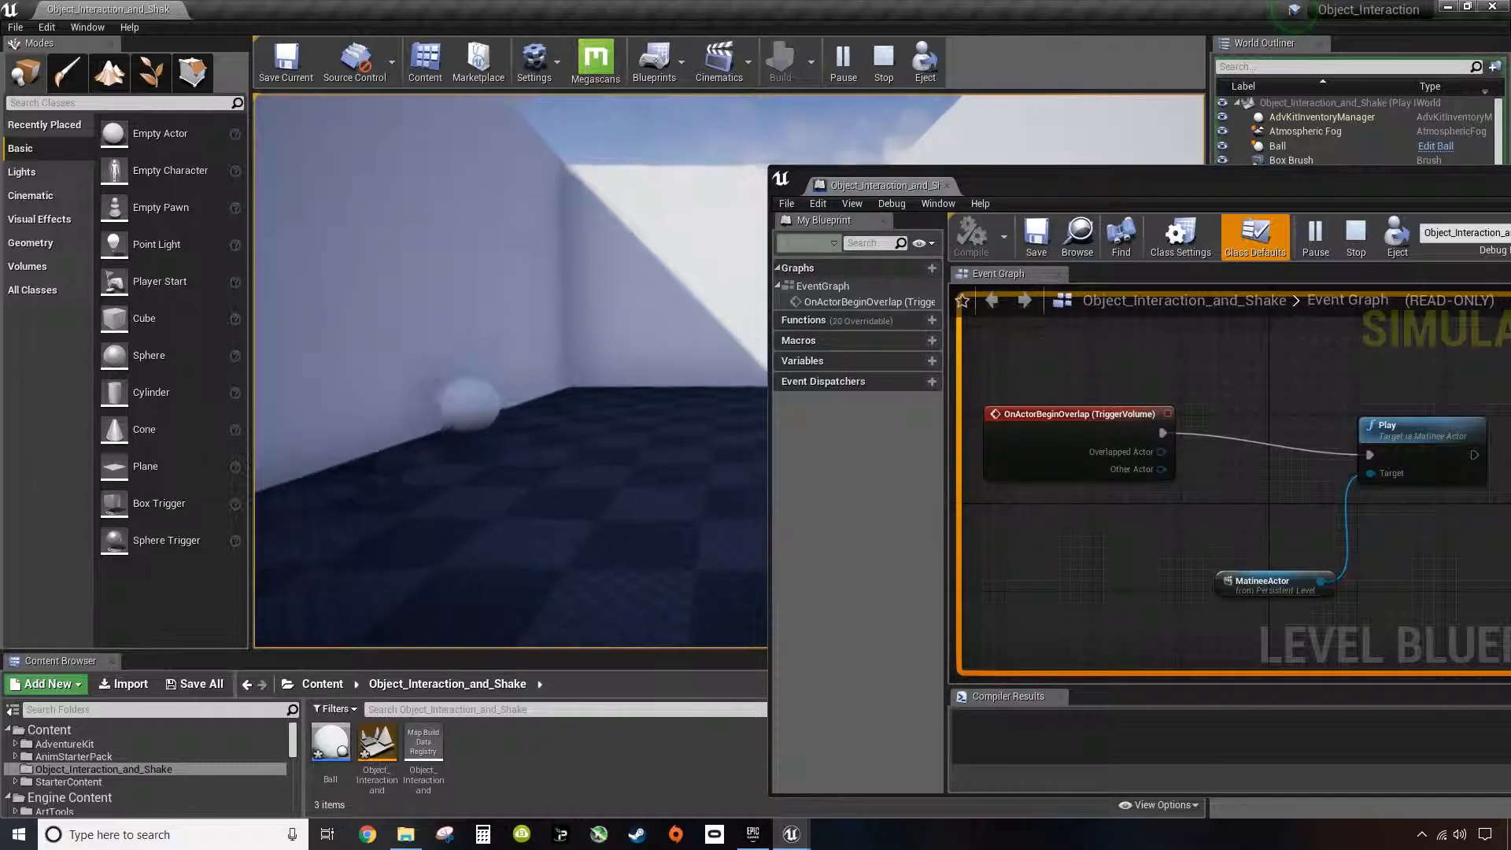
pyautogui.press('s')
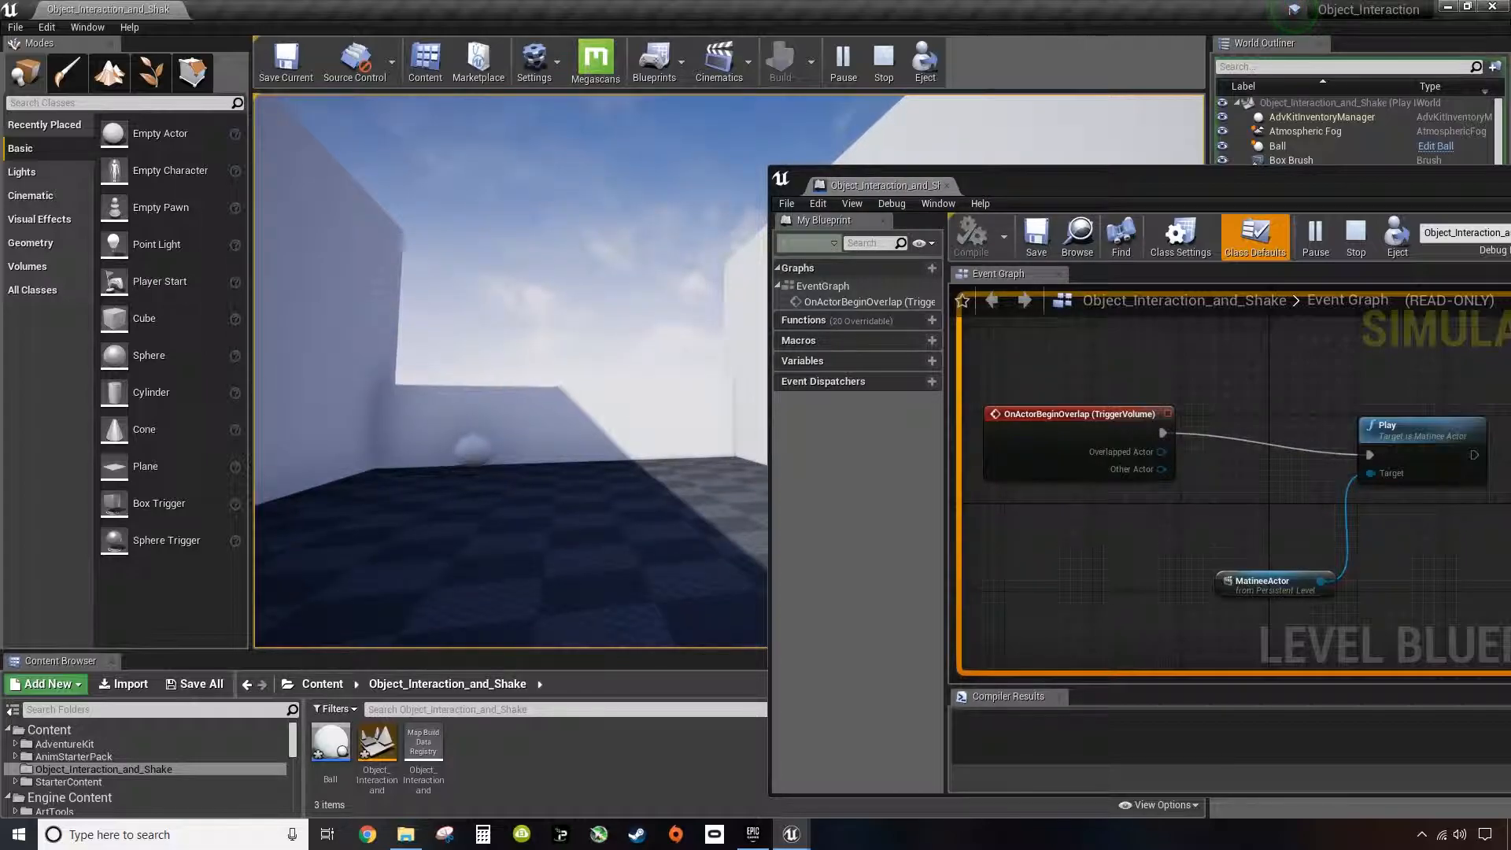
pyautogui.press('a')
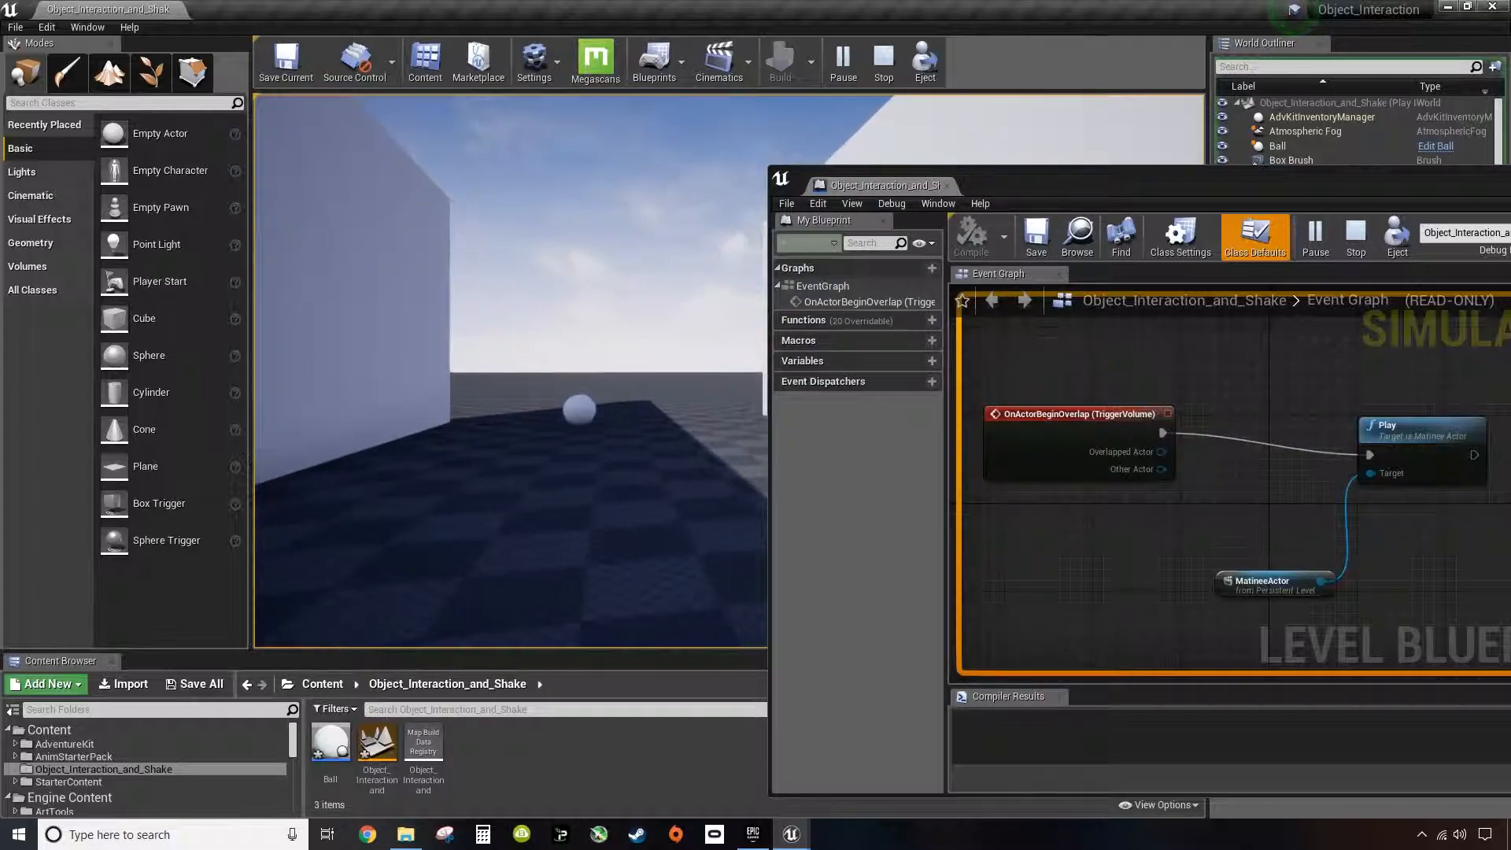
pyautogui.press('w')
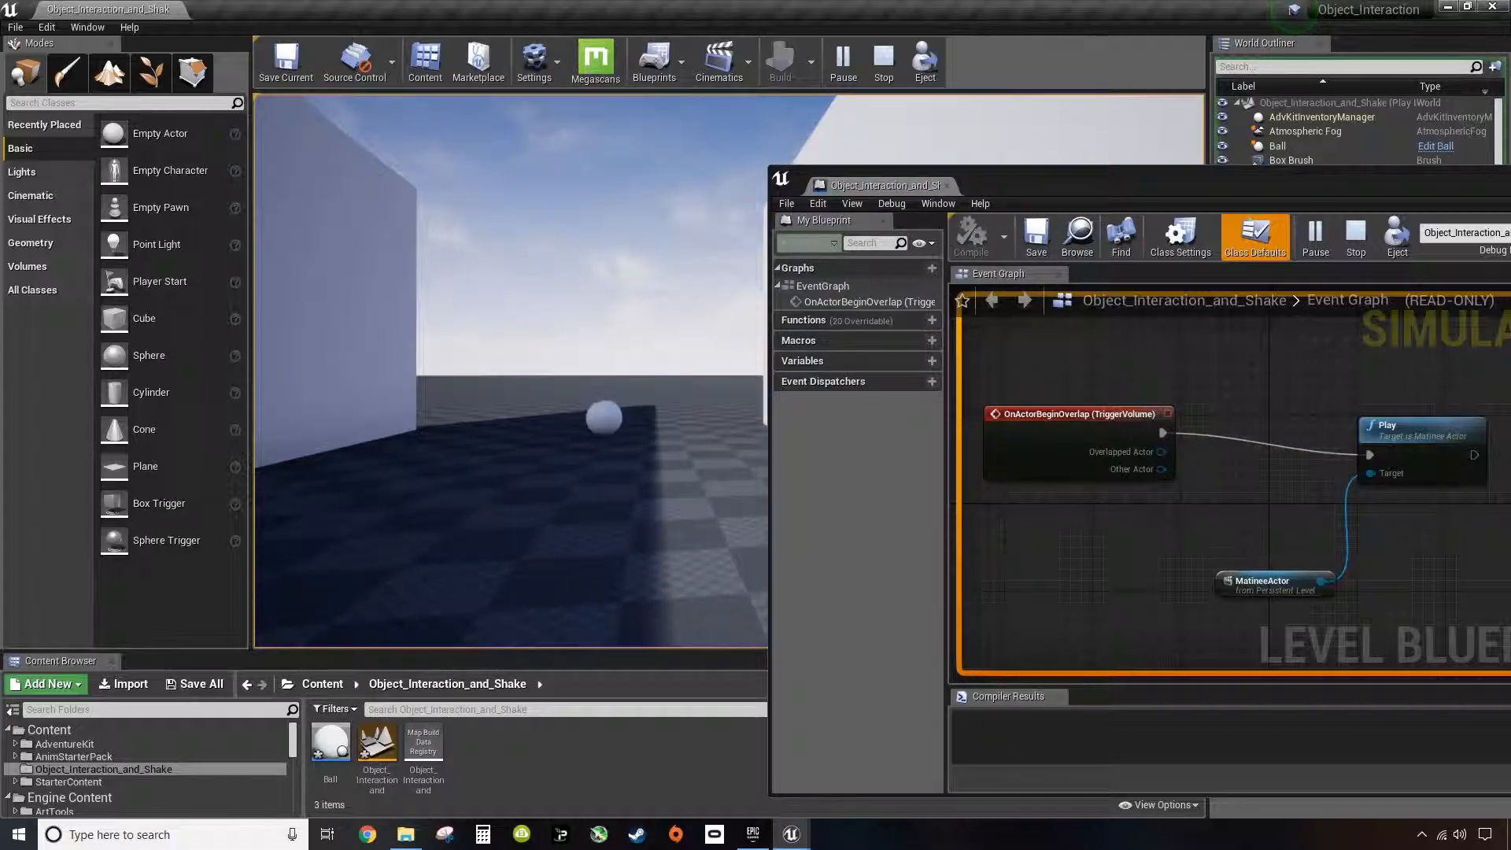
pyautogui.press('Escape')
# Step: Bring the Level Blueprint window back into full view, close it, and return to the level viewport facing the far wall
pyautogui.moveTo(1245, 172); pyautogui.dragTo(657, 157)
pyautogui.click(1310, 149)
pyautogui.moveTo(840, 472); pyautogui.dragTo(630, 437, button='right')
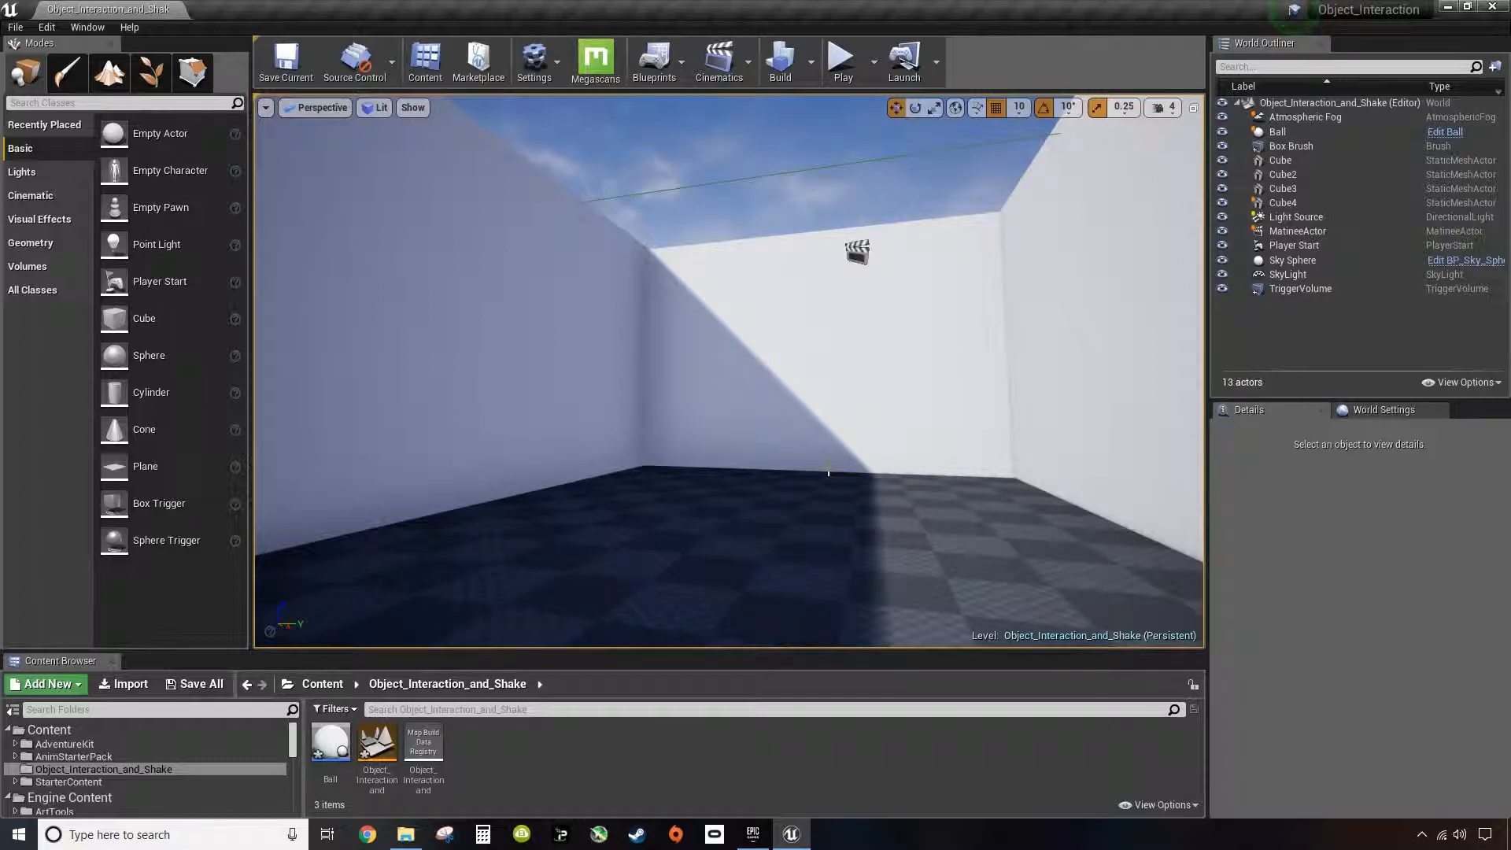